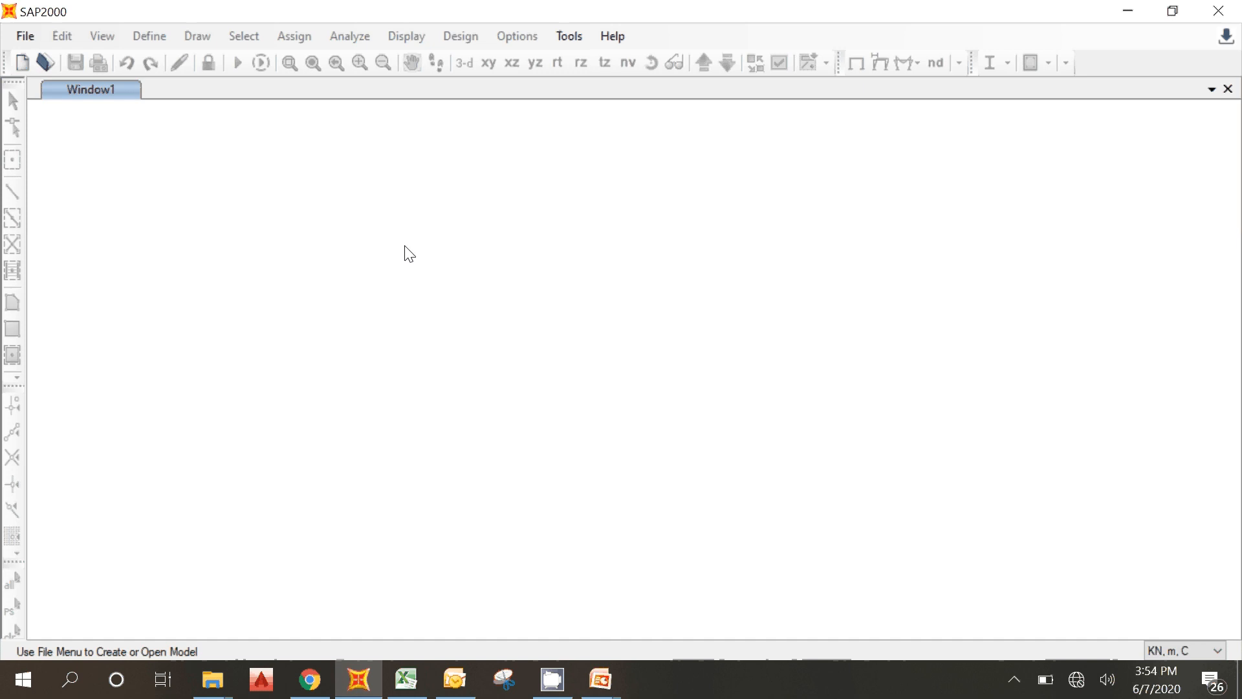
Examine the plan and elevation drawings of the Lesson 5 portal frame in PowerPoint, returning to SAP2000
mouse_move(597, 692)
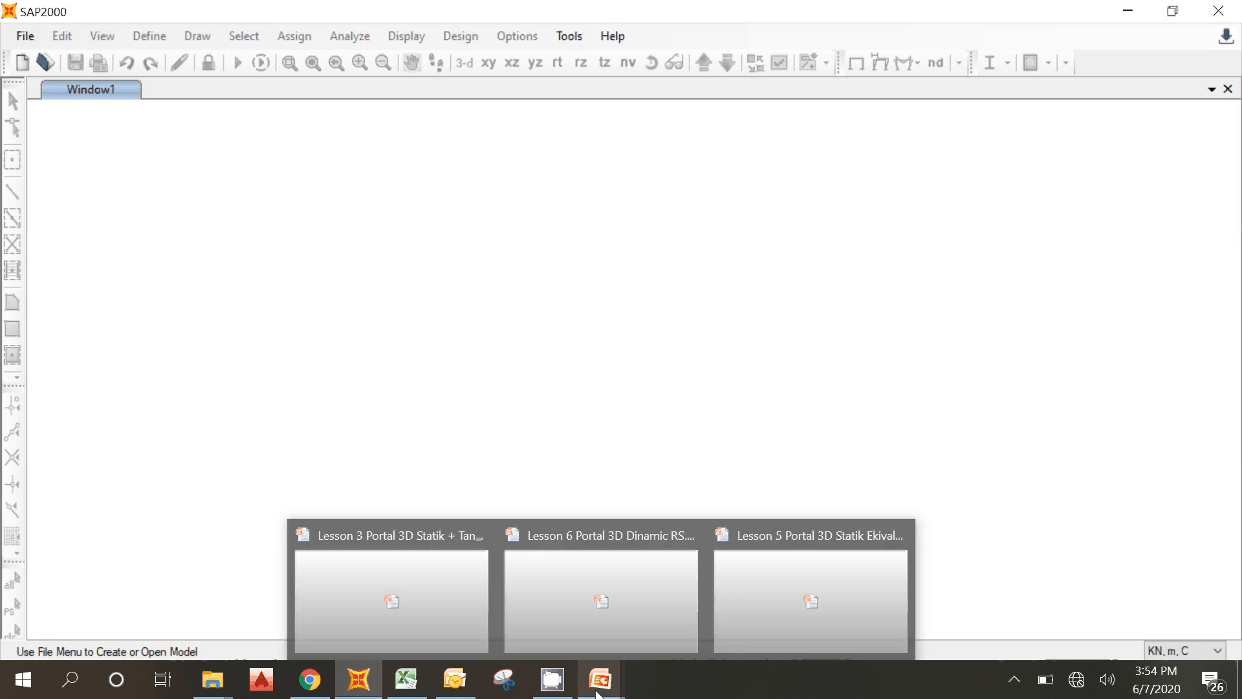
left_click(773, 625)
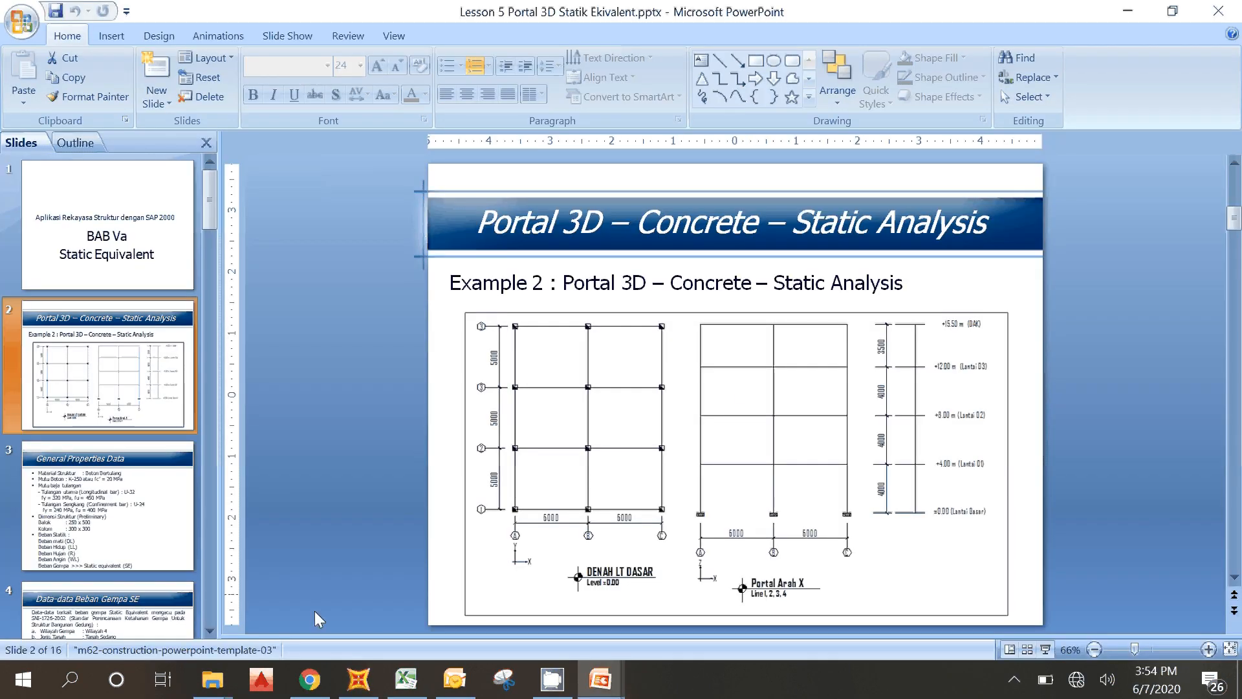
left_click(359, 681)
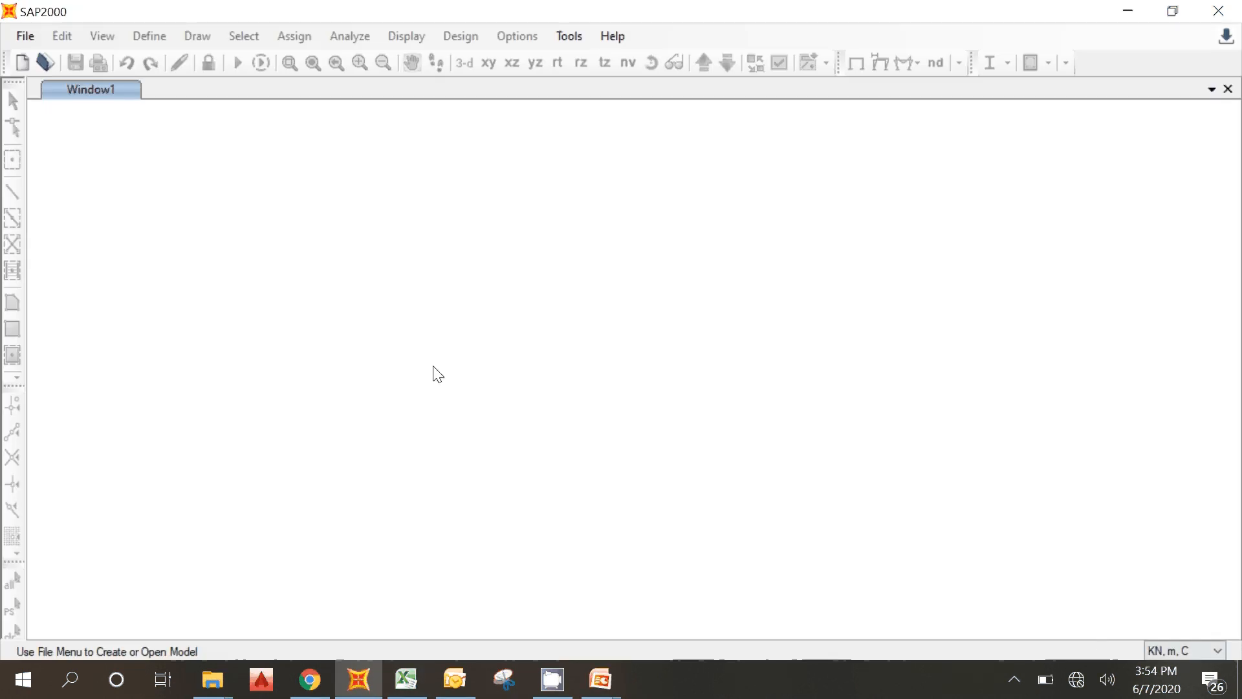
Set the program's working units to N, mm, C
left_click(1173, 651)
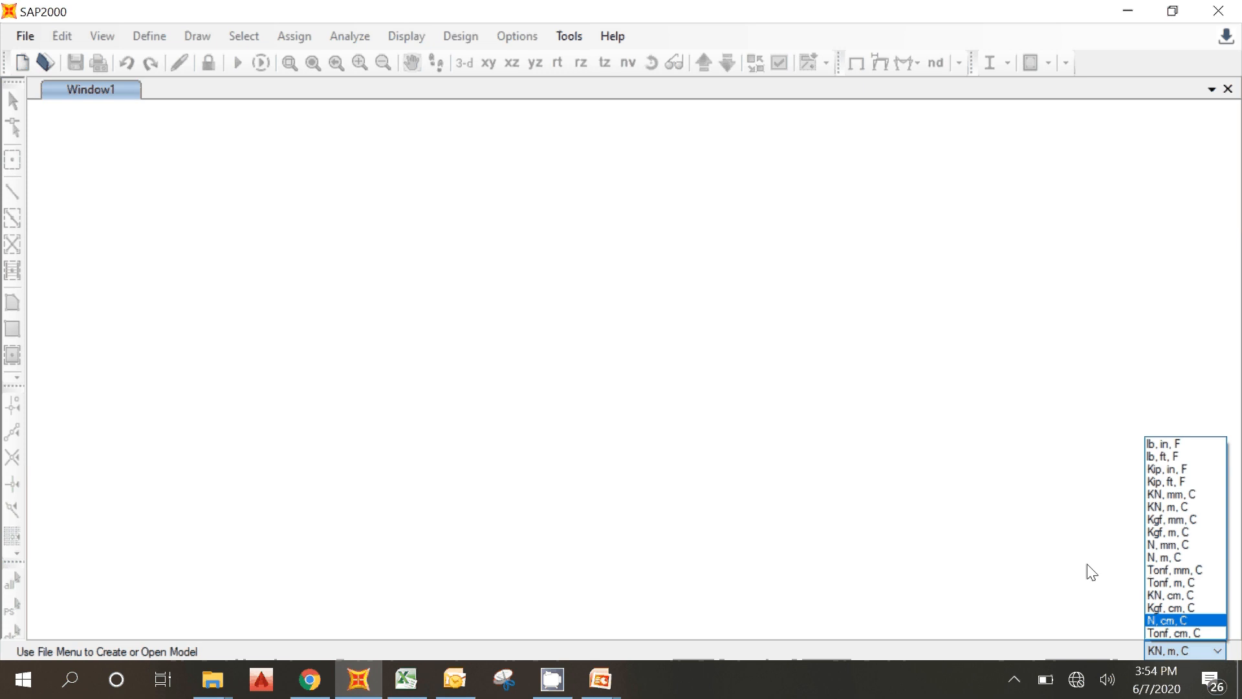
left_click(912, 471)
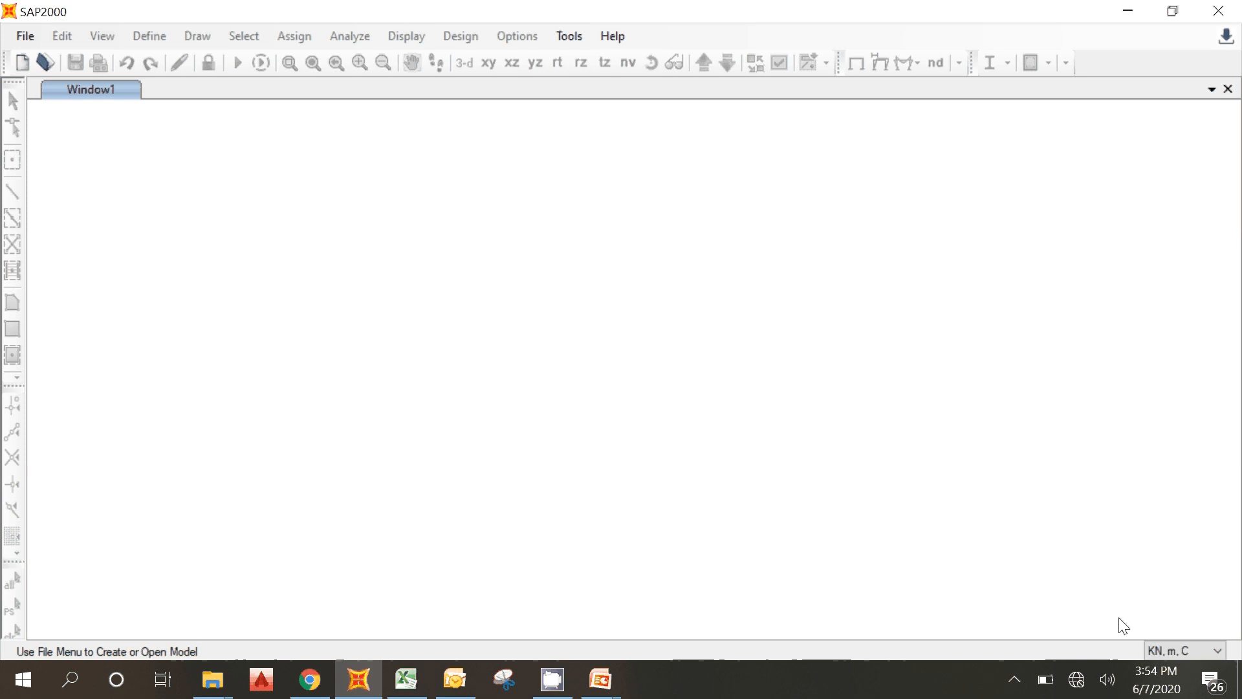
left_click(1166, 650)
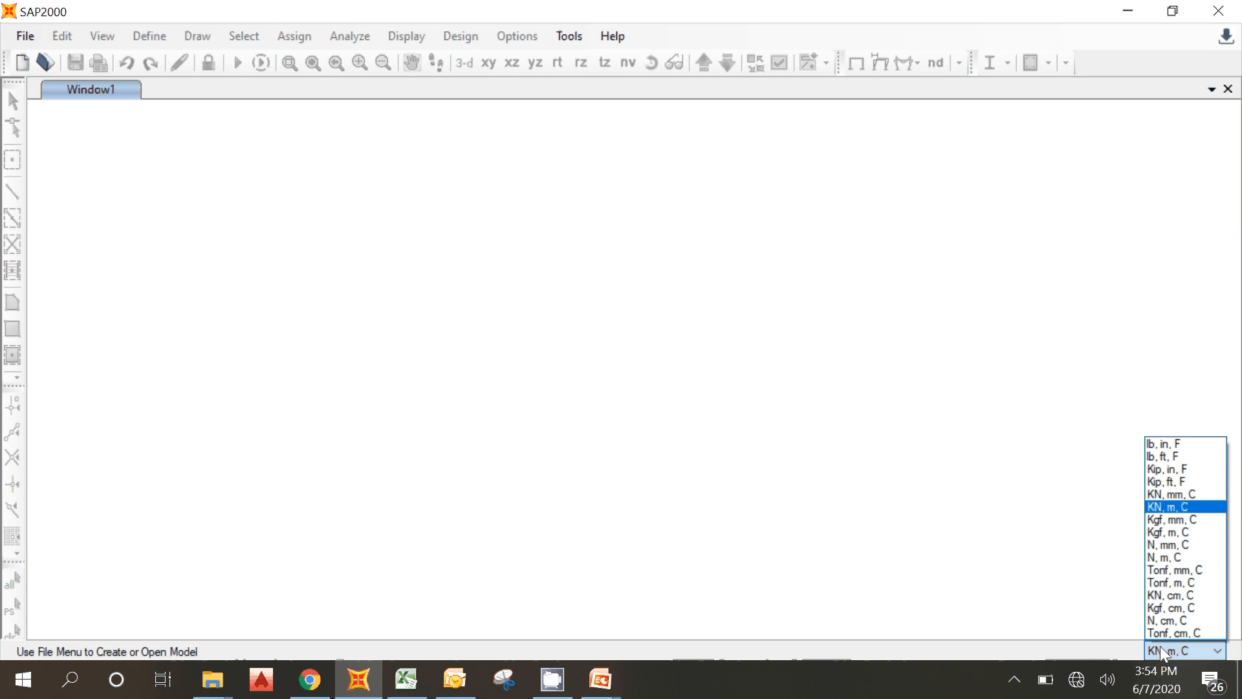
left_click(986, 448)
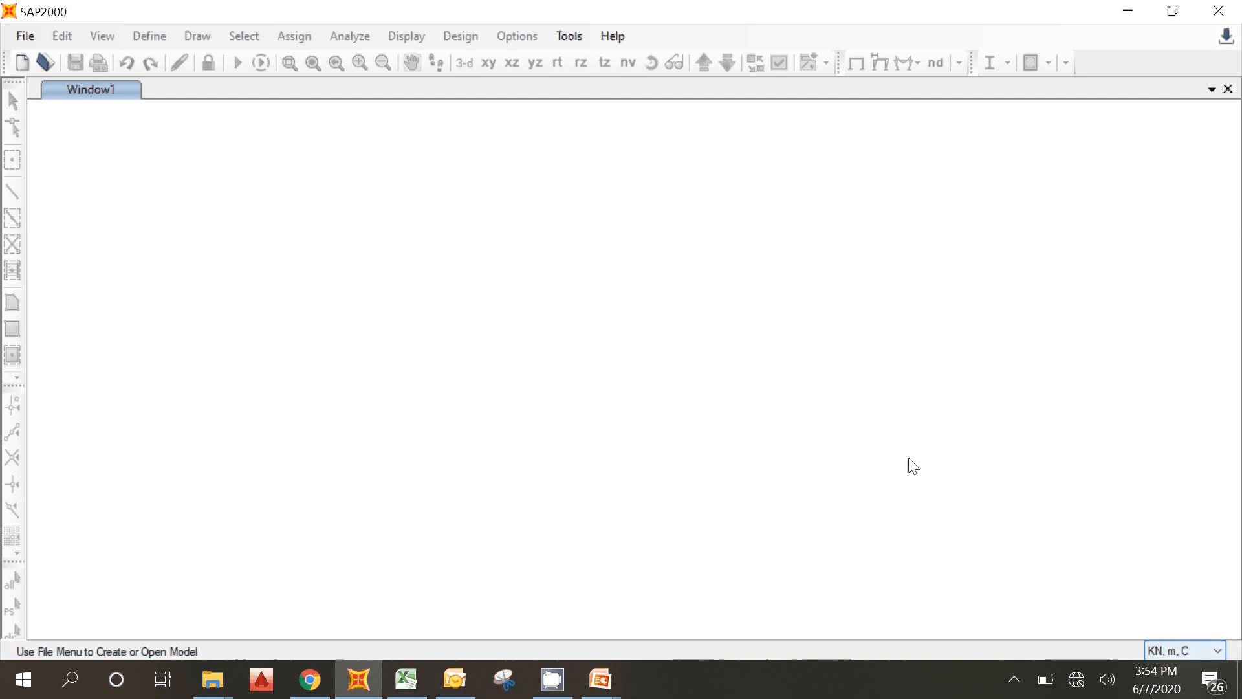
left_click(1173, 650)
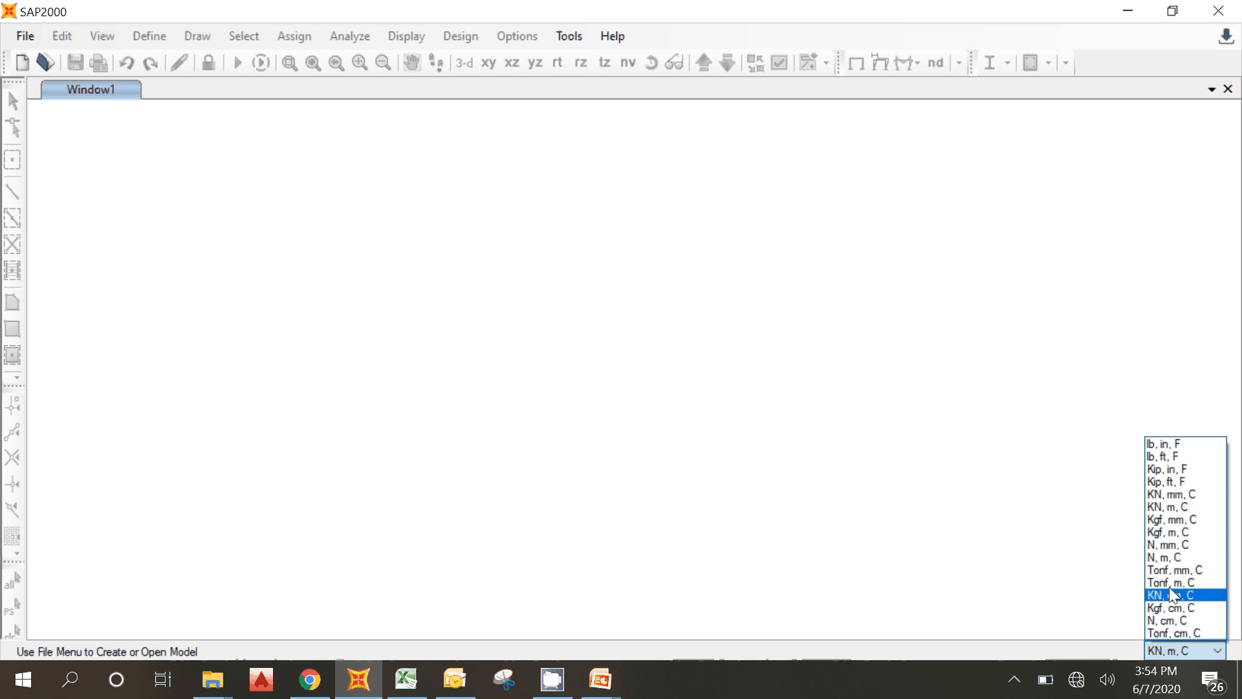
left_click(1175, 547)
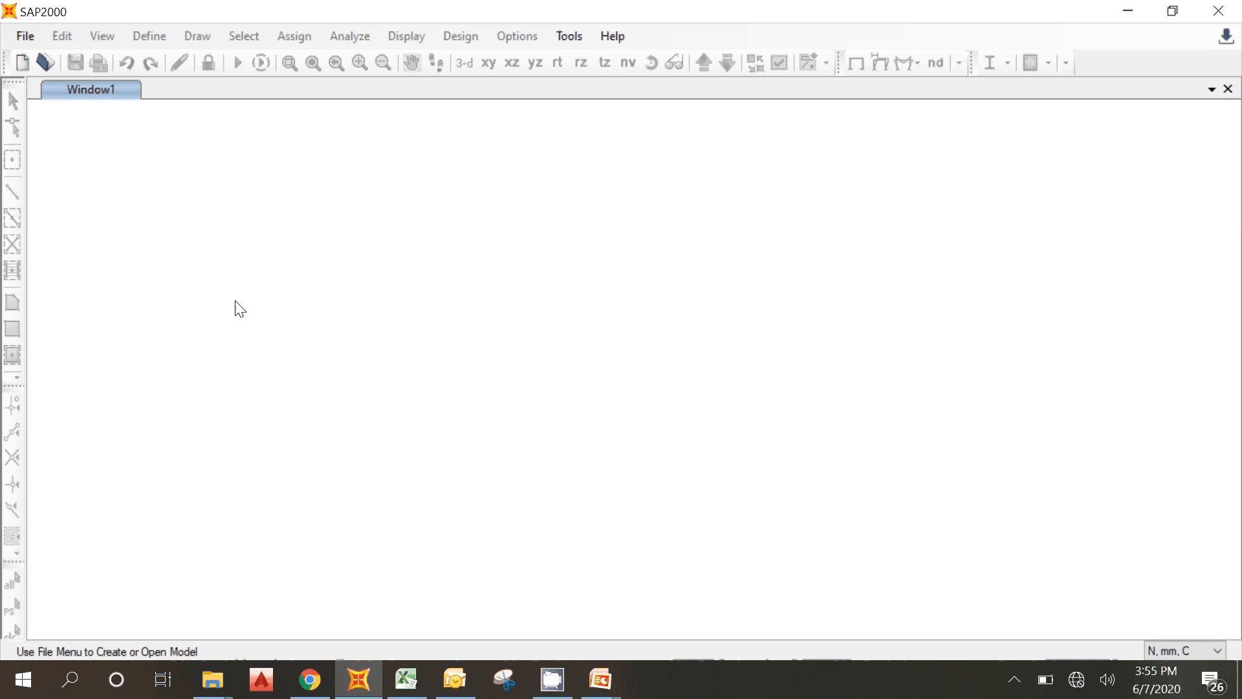
Start a new model from the 3D Frames template, consulting the Lesson 5 frame drawings in PowerPoint
left_click(24, 36)
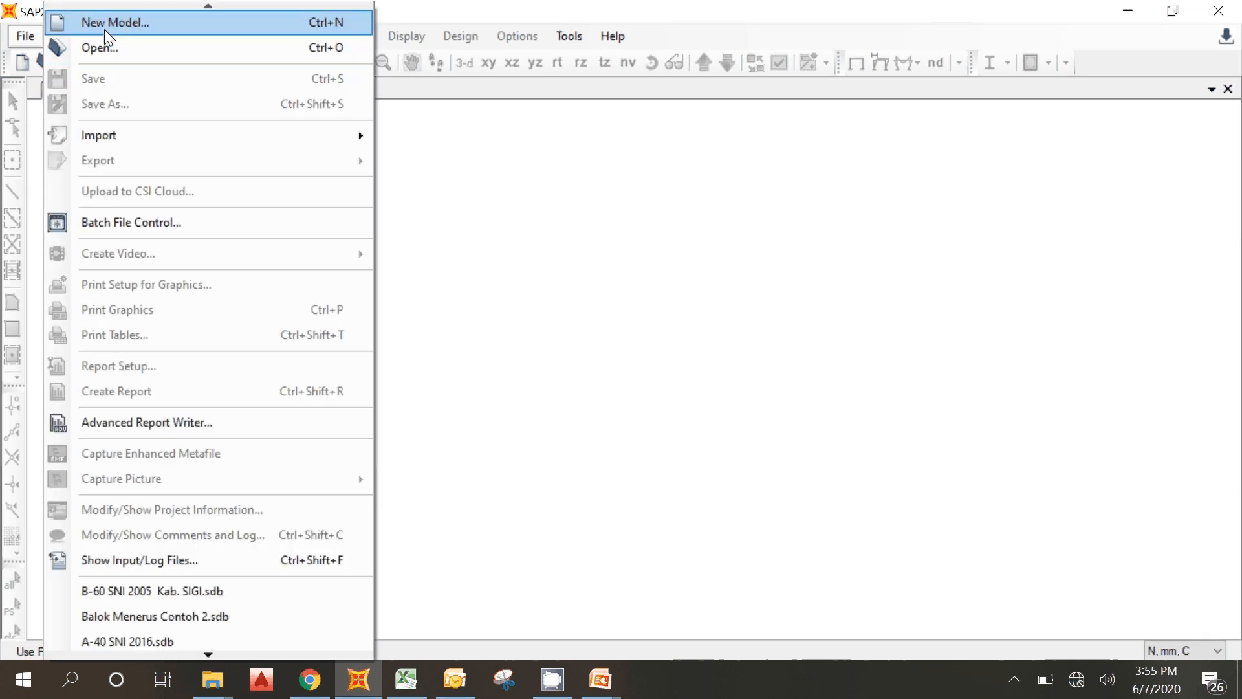
left_click(103, 29)
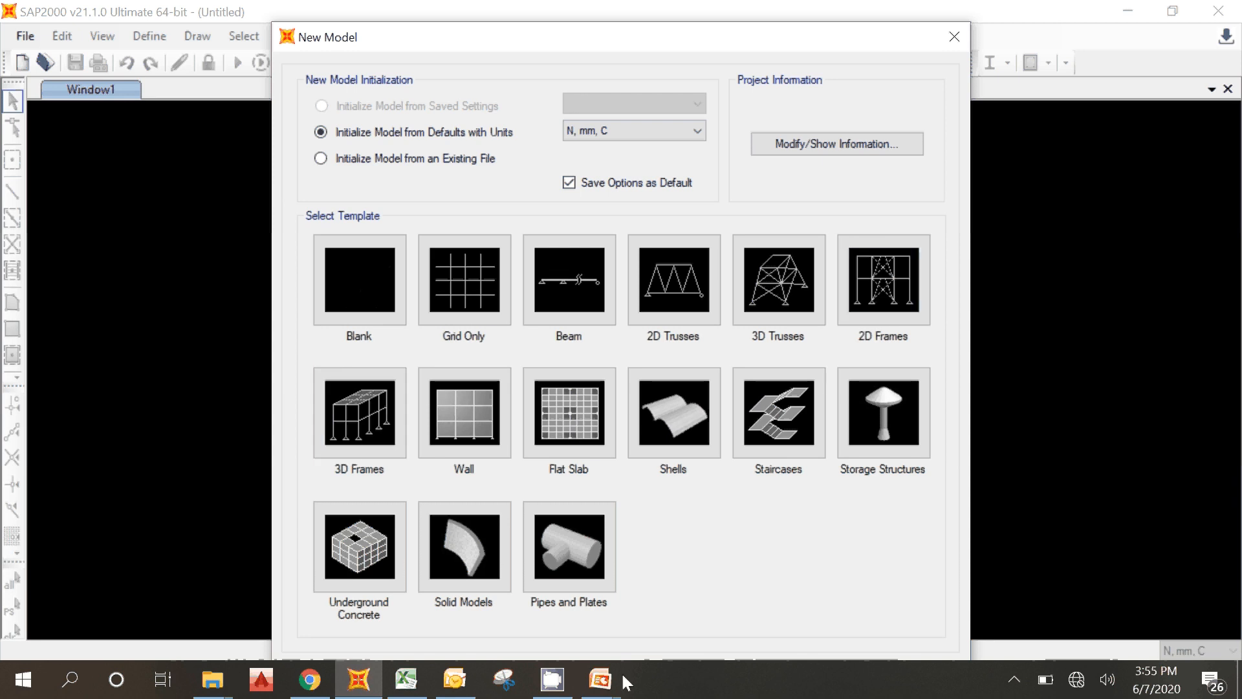
mouse_move(612, 687)
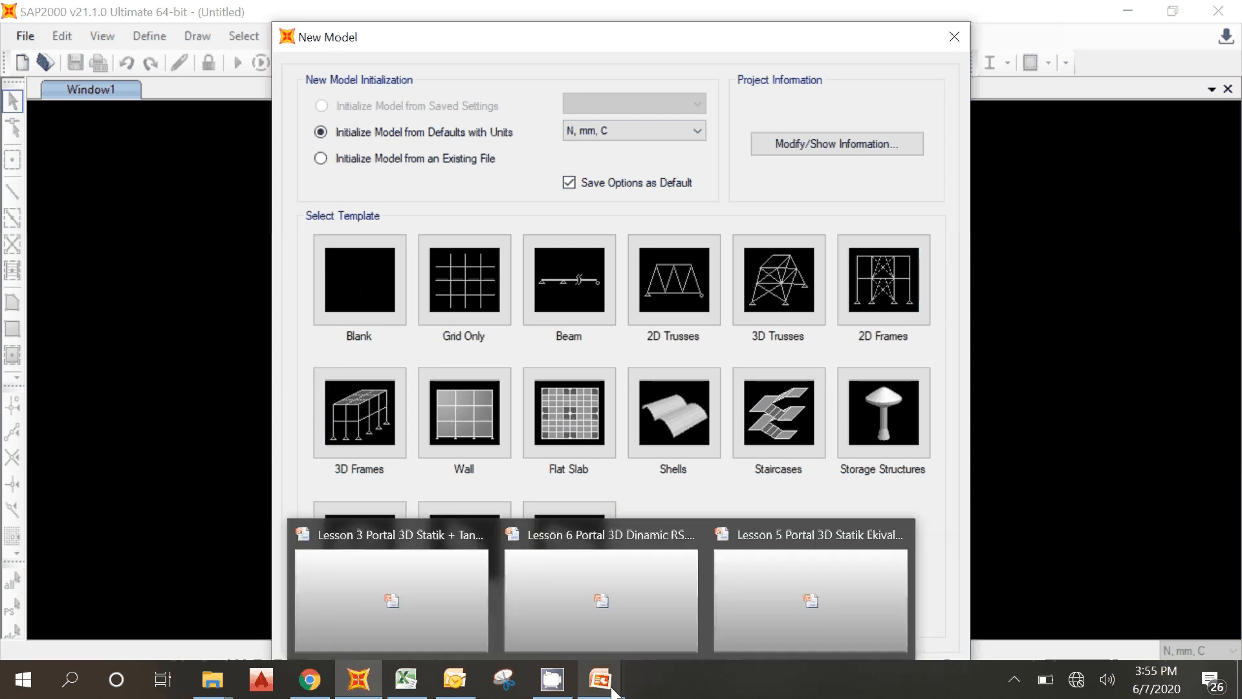
left_click(811, 599)
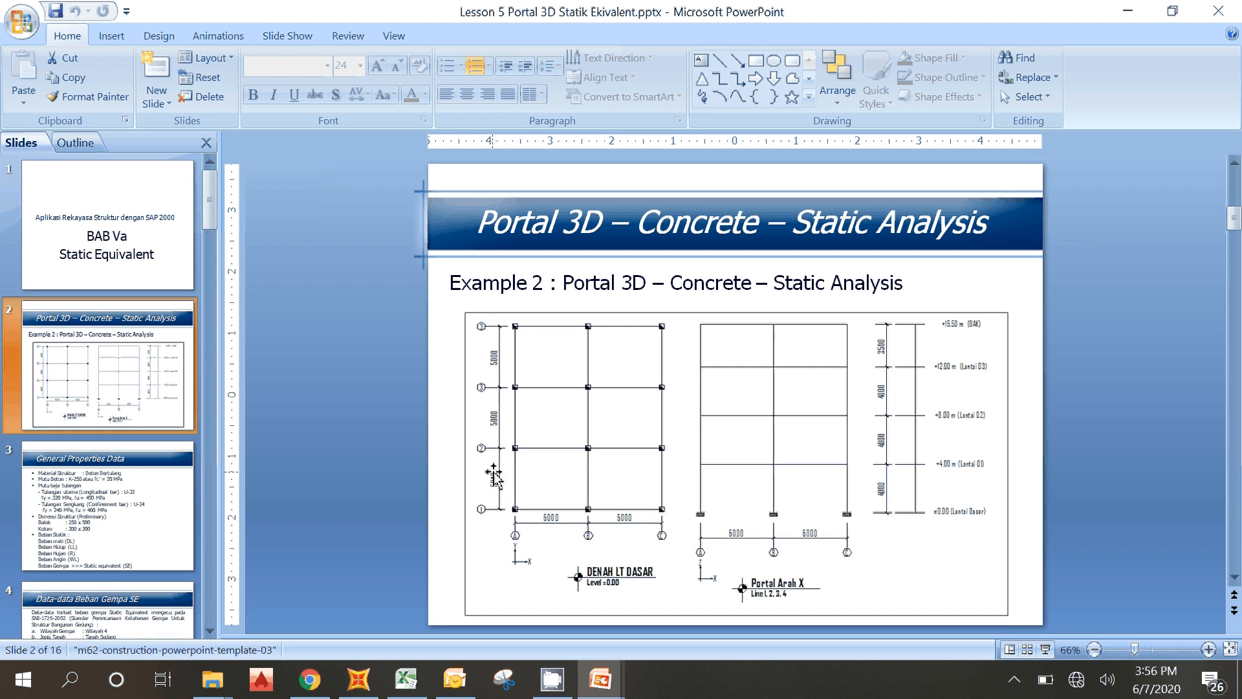
left_click(358, 679)
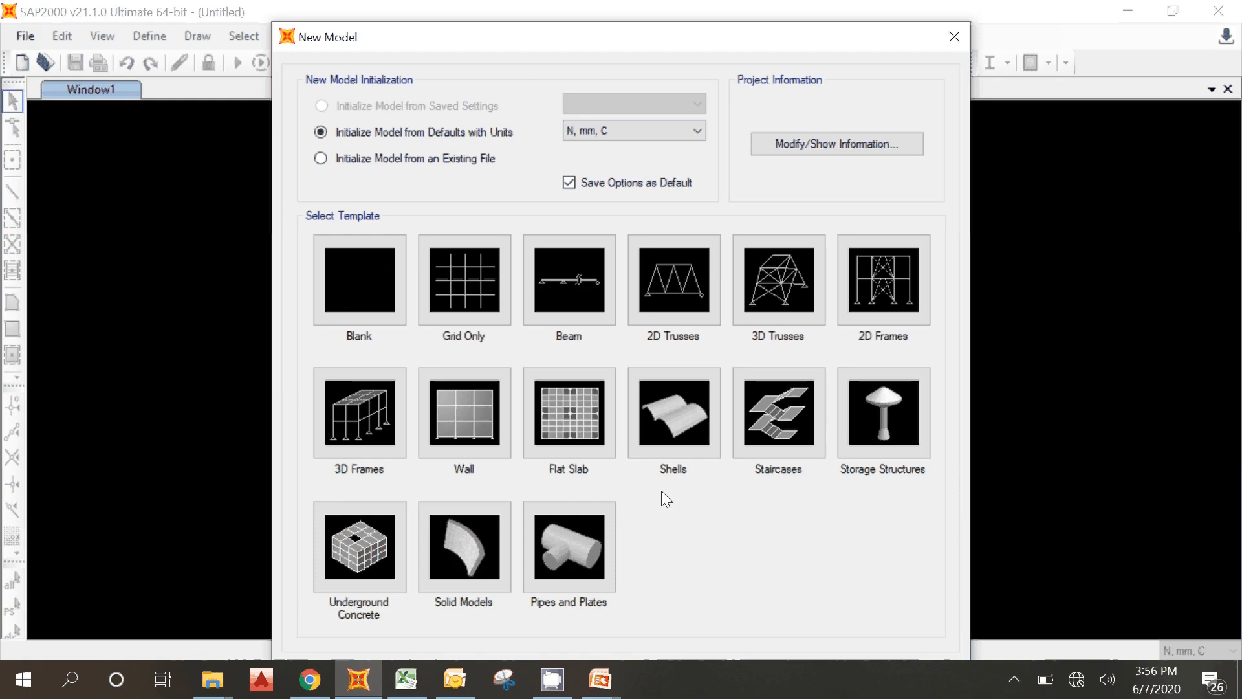
left_click(340, 425)
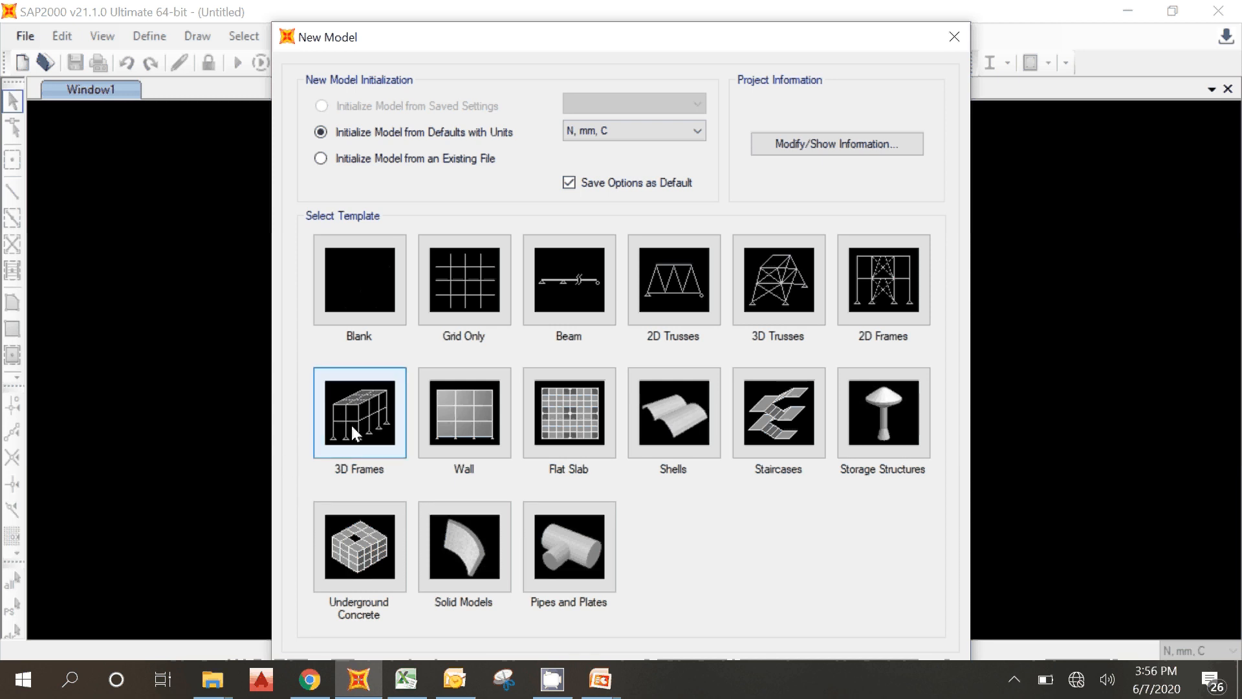
left_click(351, 425)
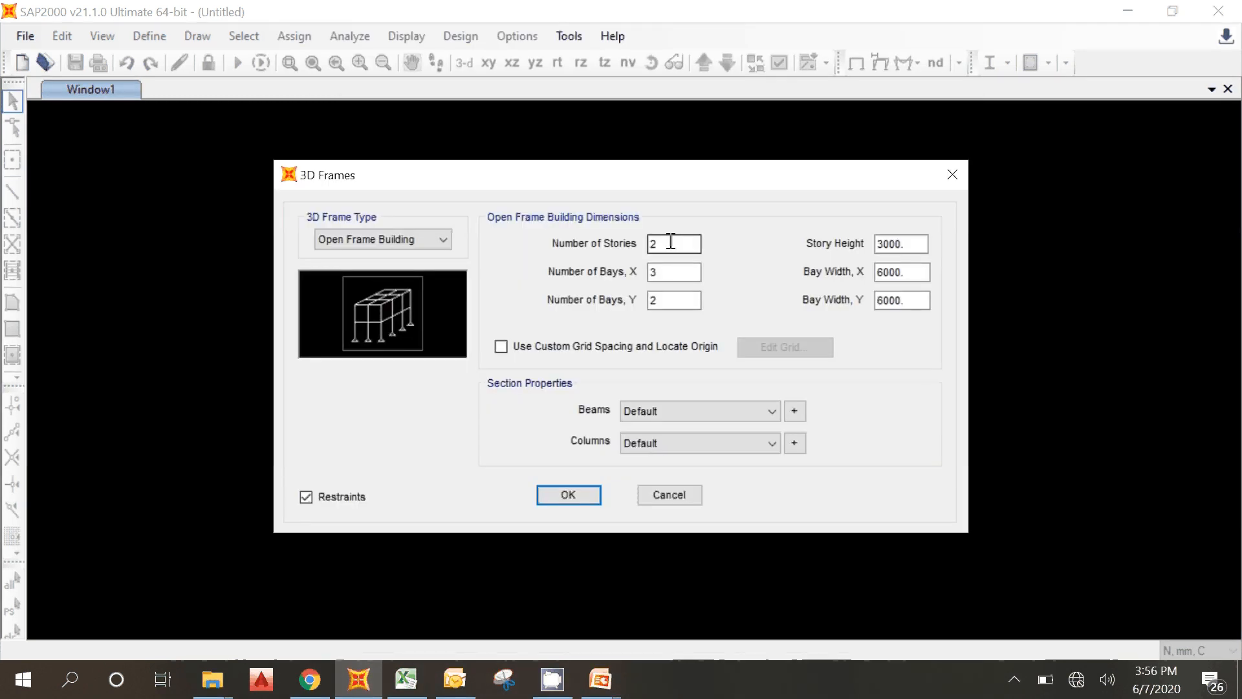
Set the number of stories to 4, checking the elevation drawing in the Lesson 5 PowerPoint presentation
double_click(671, 242)
left_click(601, 679)
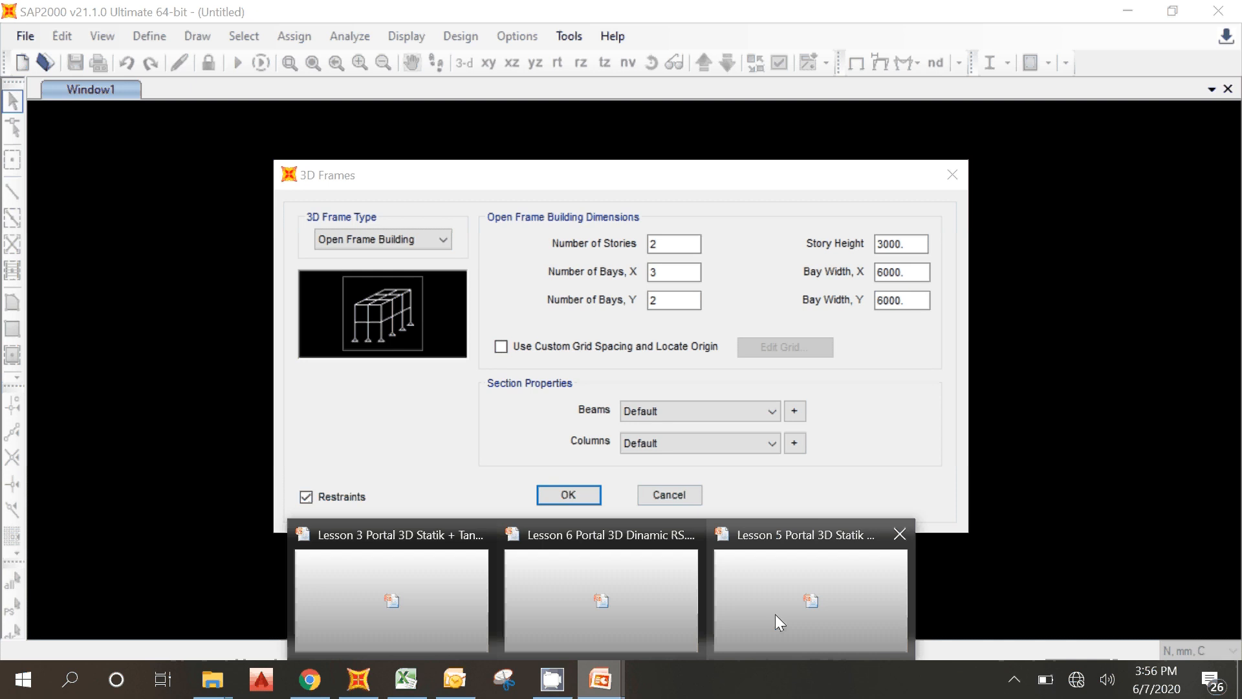
left_click(625, 531)
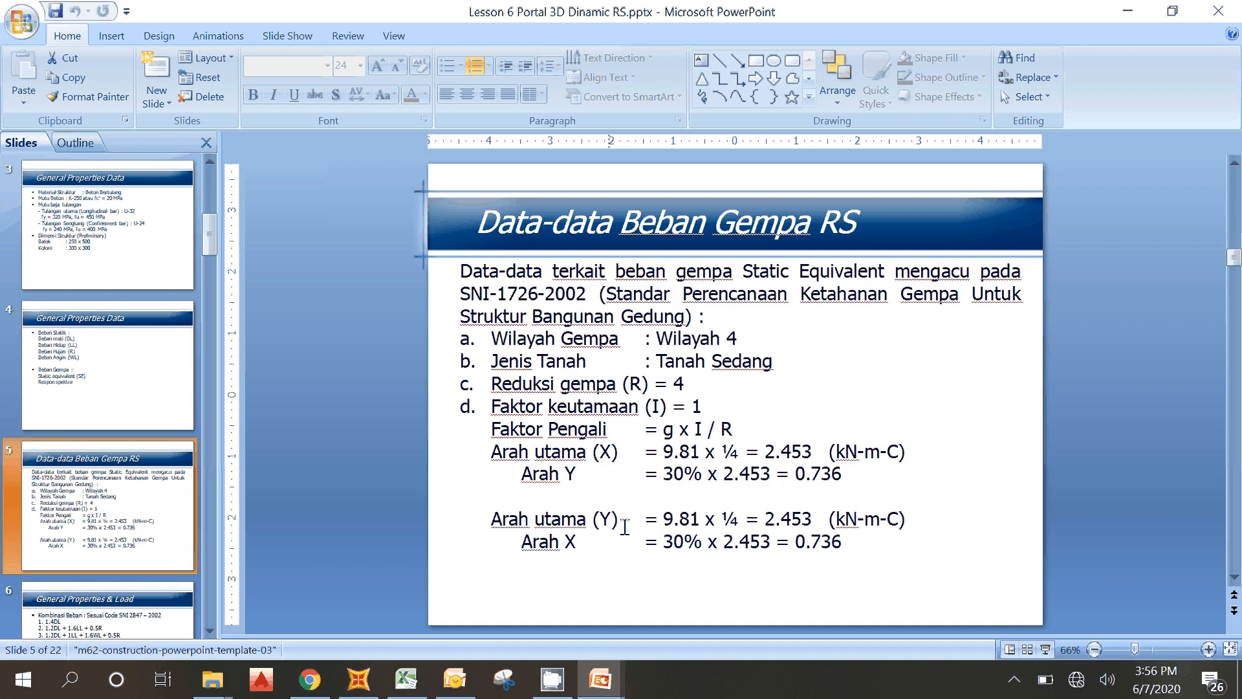
left_click(586, 689)
left_click(565, 582)
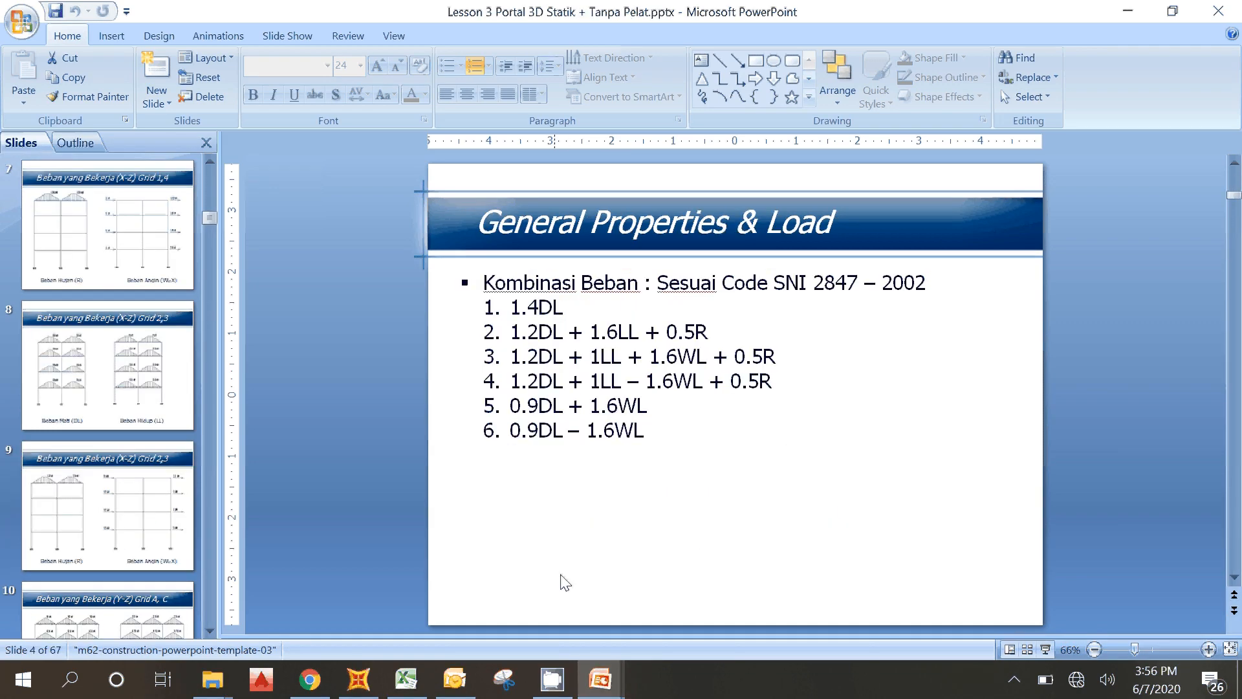
left_click(600, 679)
left_click(753, 631)
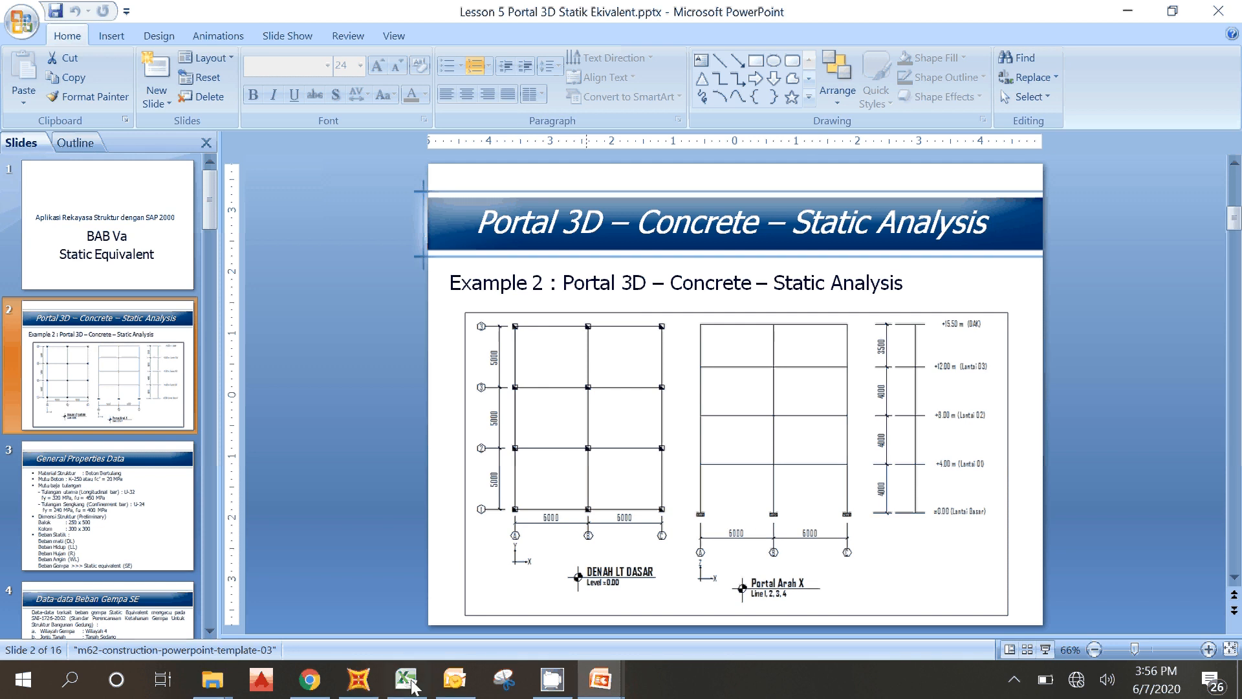
left_click(343, 686)
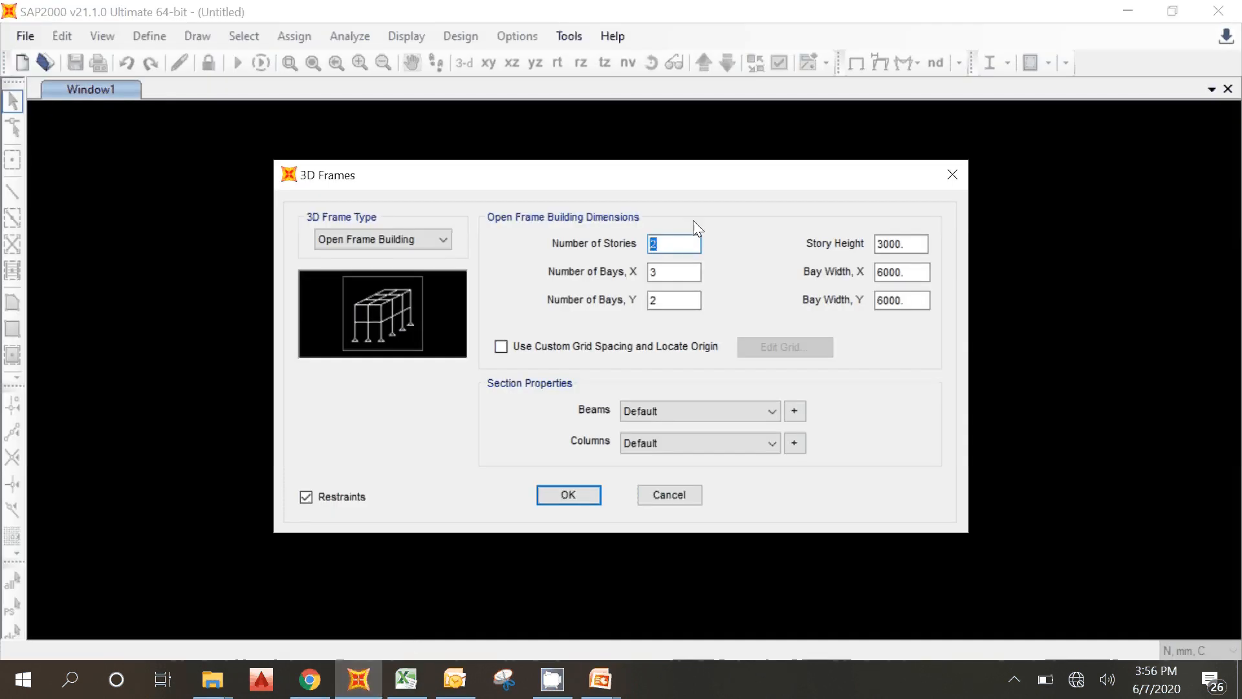
type("4")
Set the number of bays to 2 in X and 3 in Y, checking the plan in the Lesson 5 PowerPoint presentation
left_click(662, 273)
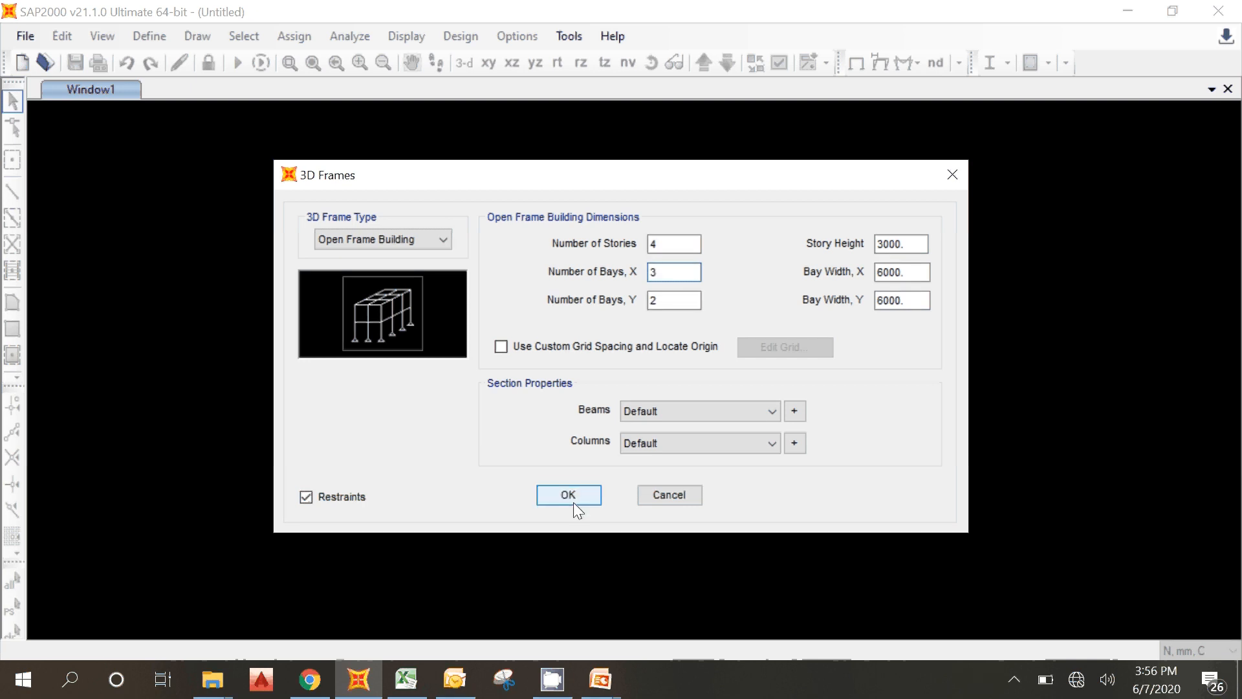
mouse_move(590, 691)
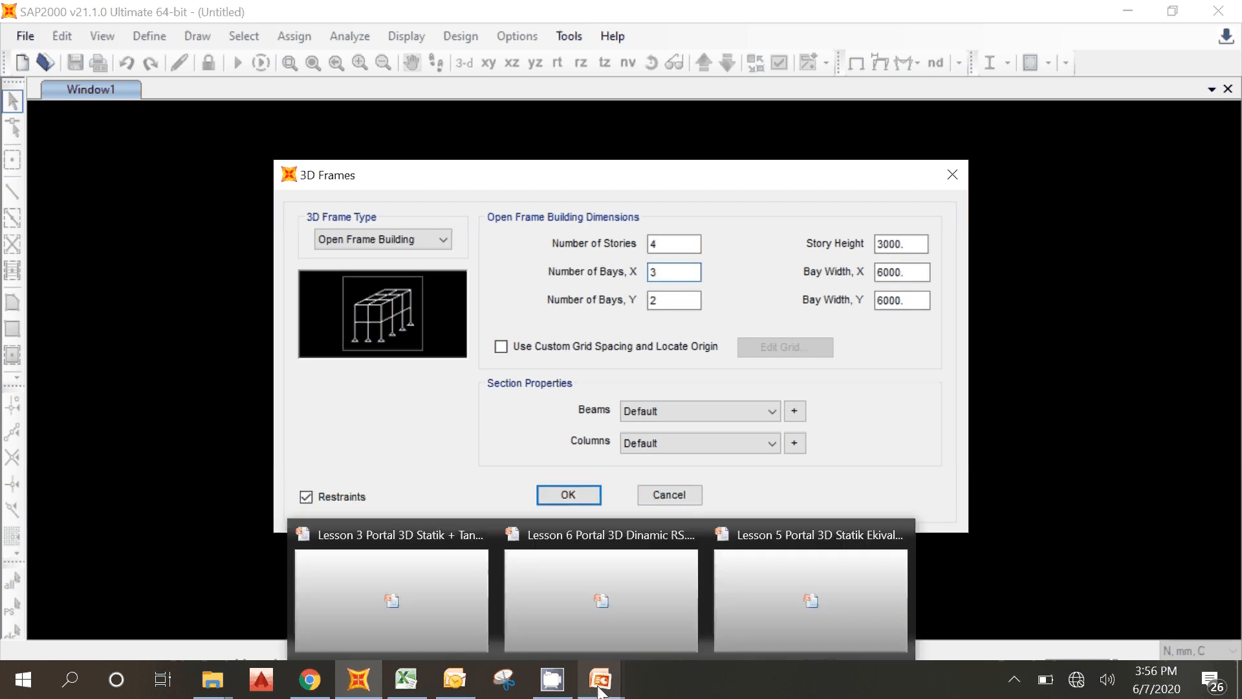
left_click(739, 623)
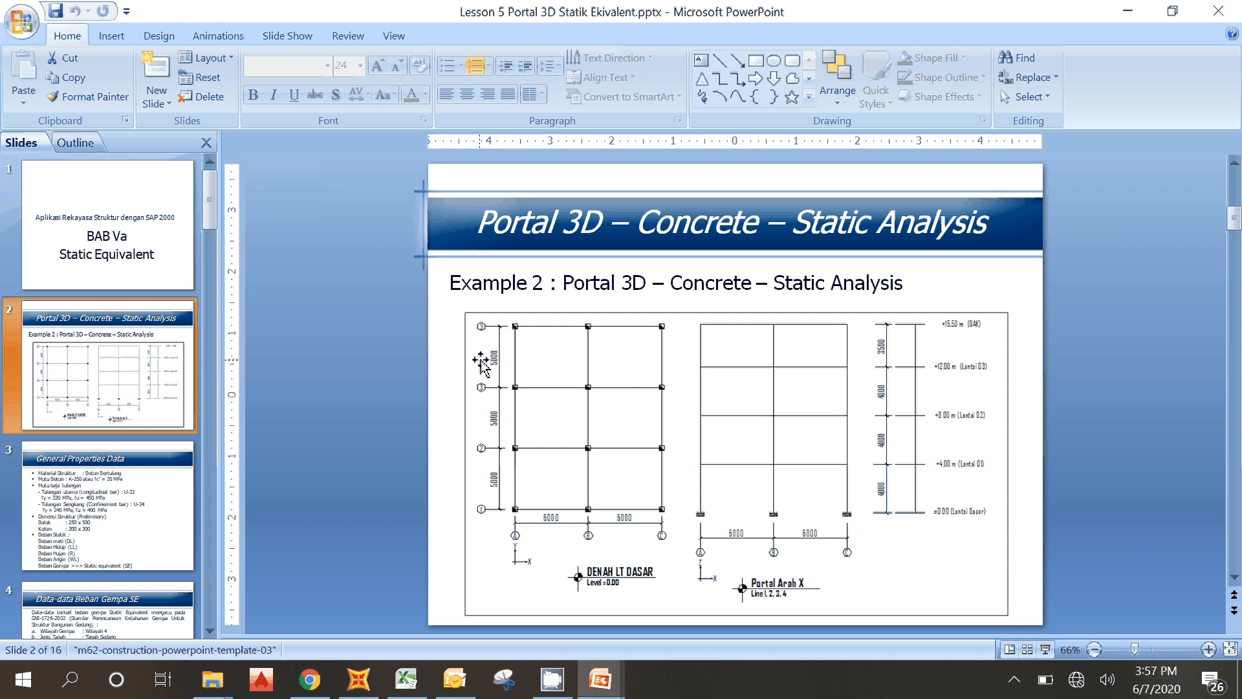
left_click(601, 680)
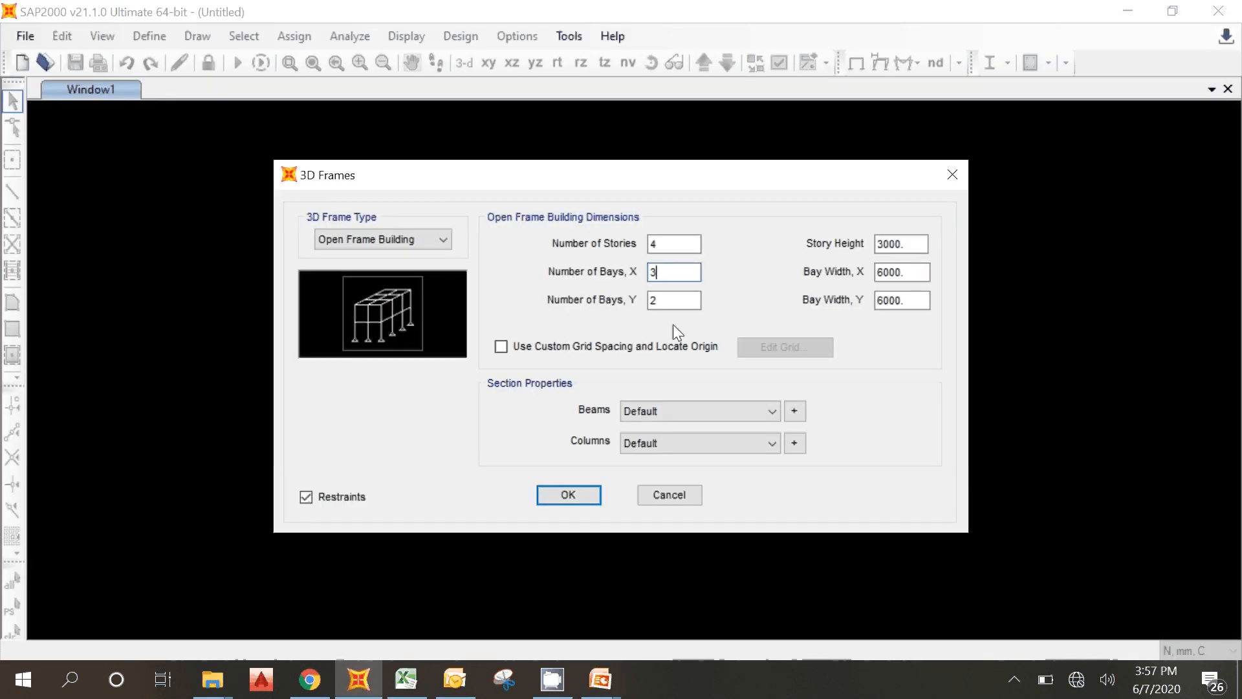
double_click(669, 270)
type("2")
double_click(669, 298)
type("3")
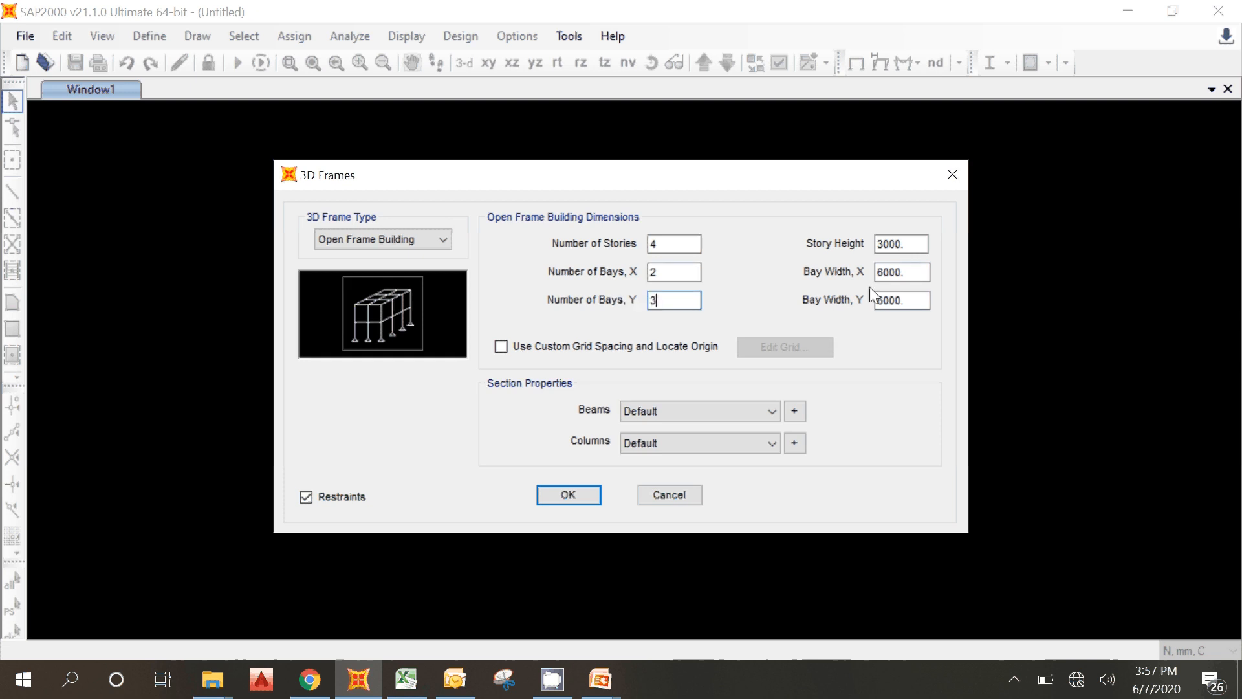
Set the story height to 4000 mm, checking the floor levels in the Lesson 5 PowerPoint presentation
double_click(908, 243)
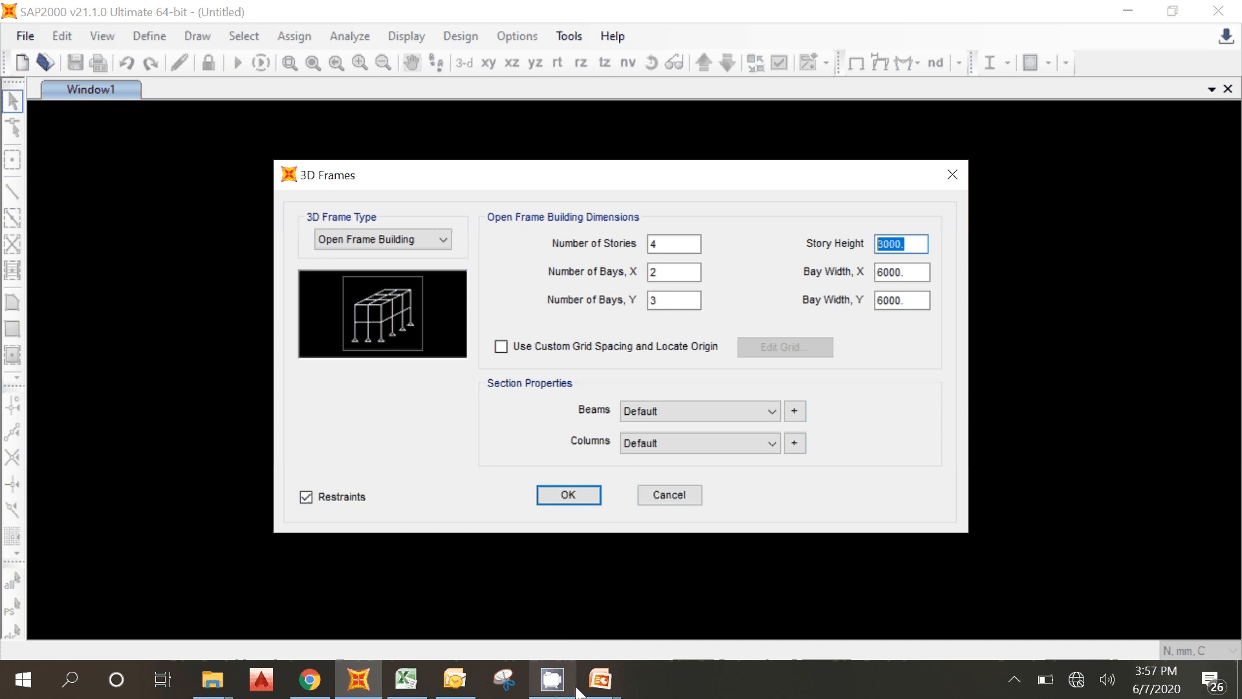
left_click(600, 684)
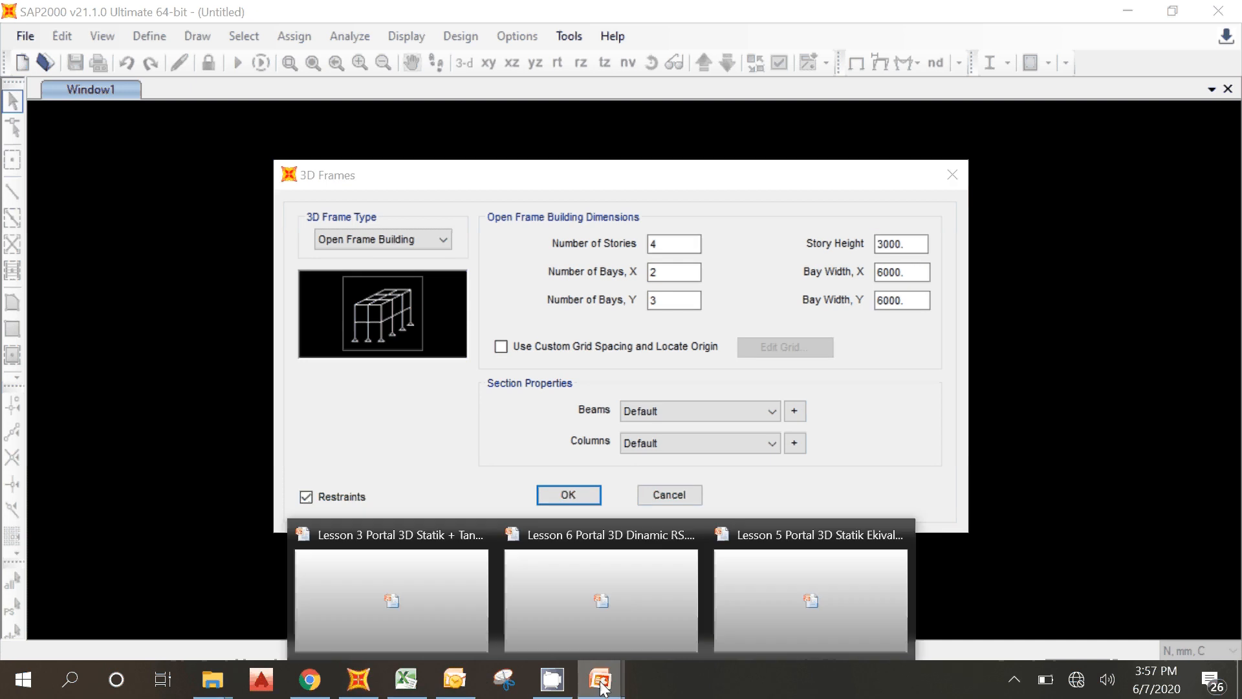
left_click(849, 620)
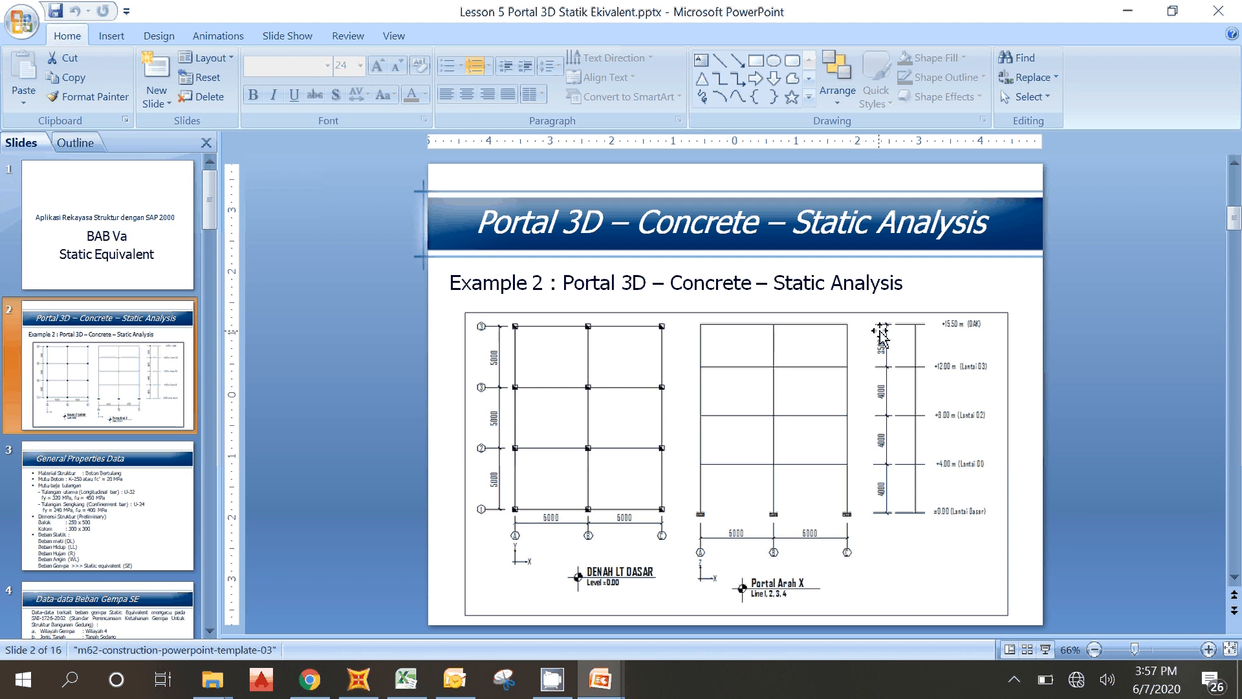
left_click(350, 678)
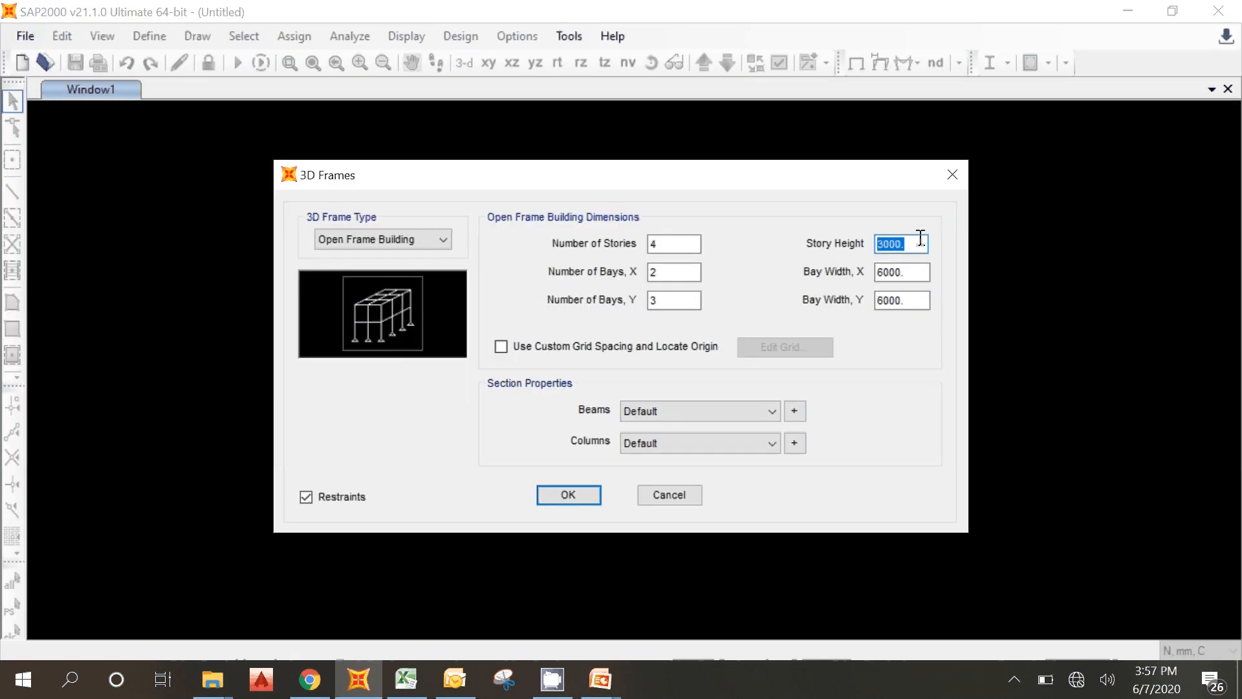
type("4000")
Set the bay width in Y to 5000 mm, checking the plan spacings in the Lesson 5 PowerPoint presentation
left_click(903, 275)
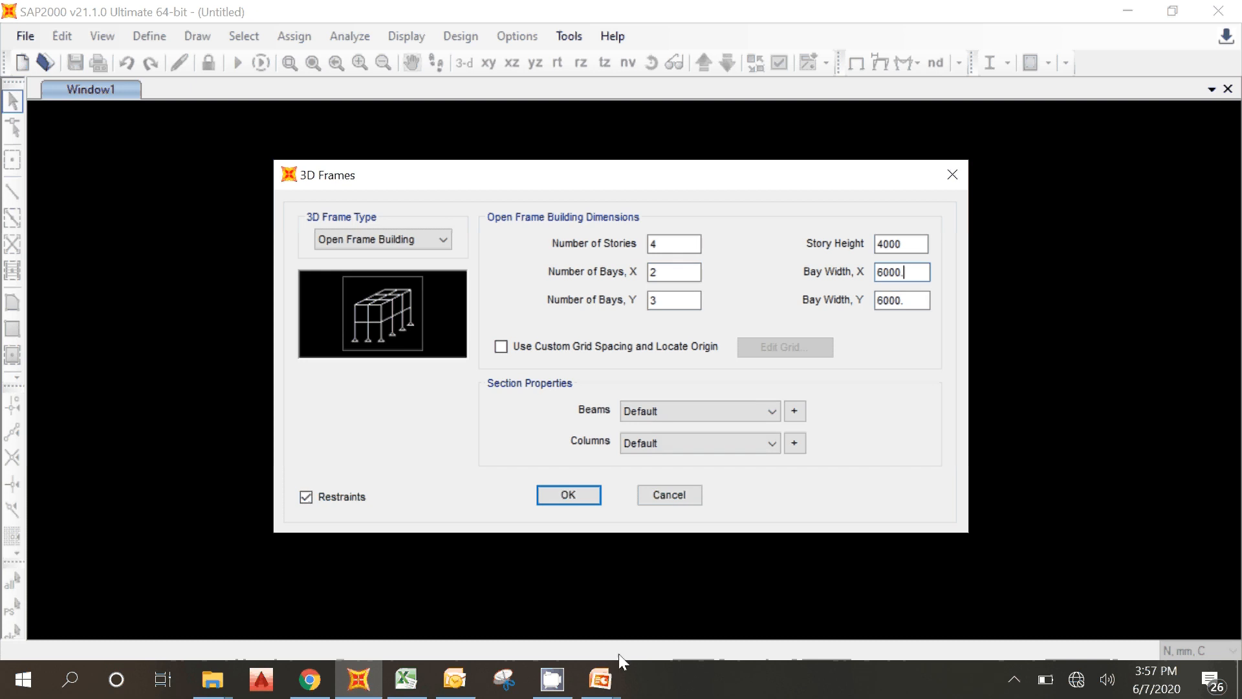
left_click(600, 678)
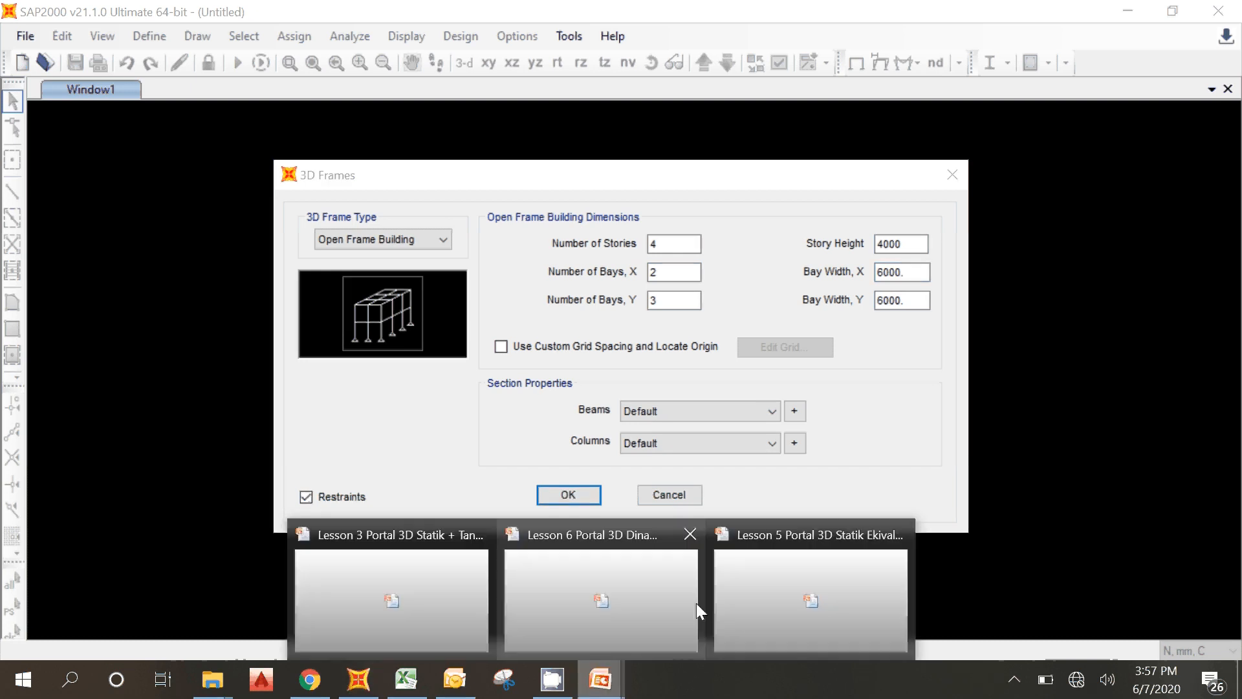
left_click(735, 594)
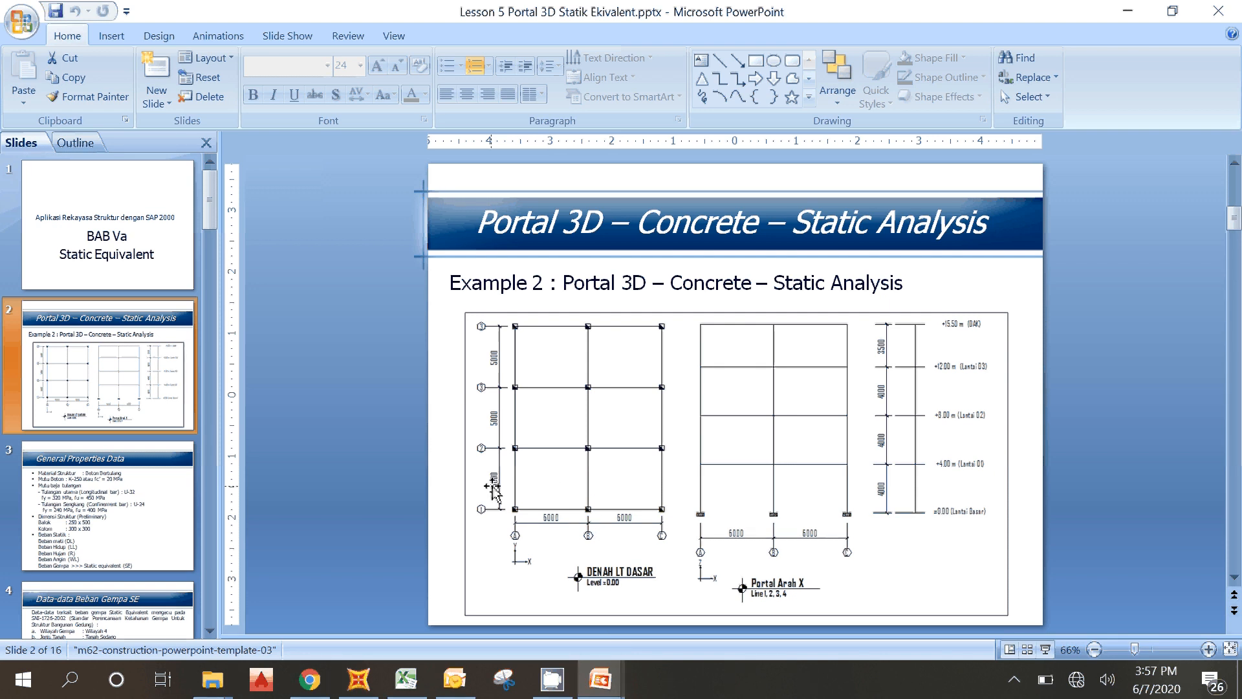
left_click(357, 680)
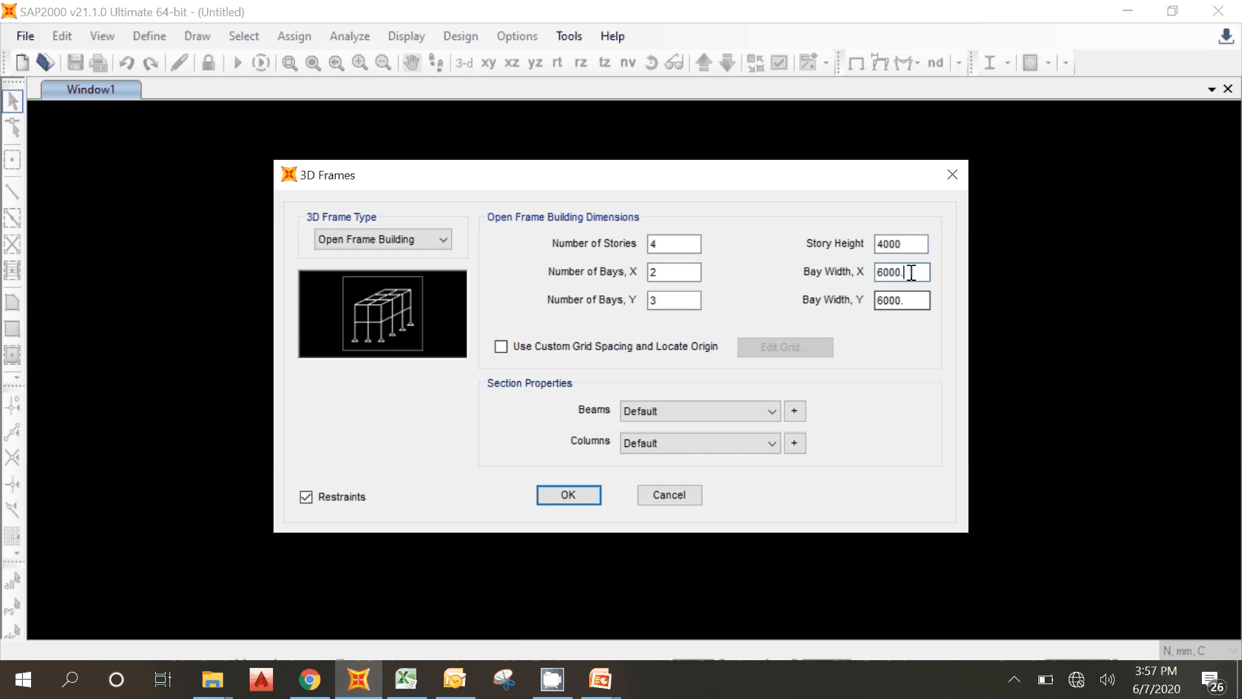
double_click(909, 300)
type("5000")
left_click(669, 275)
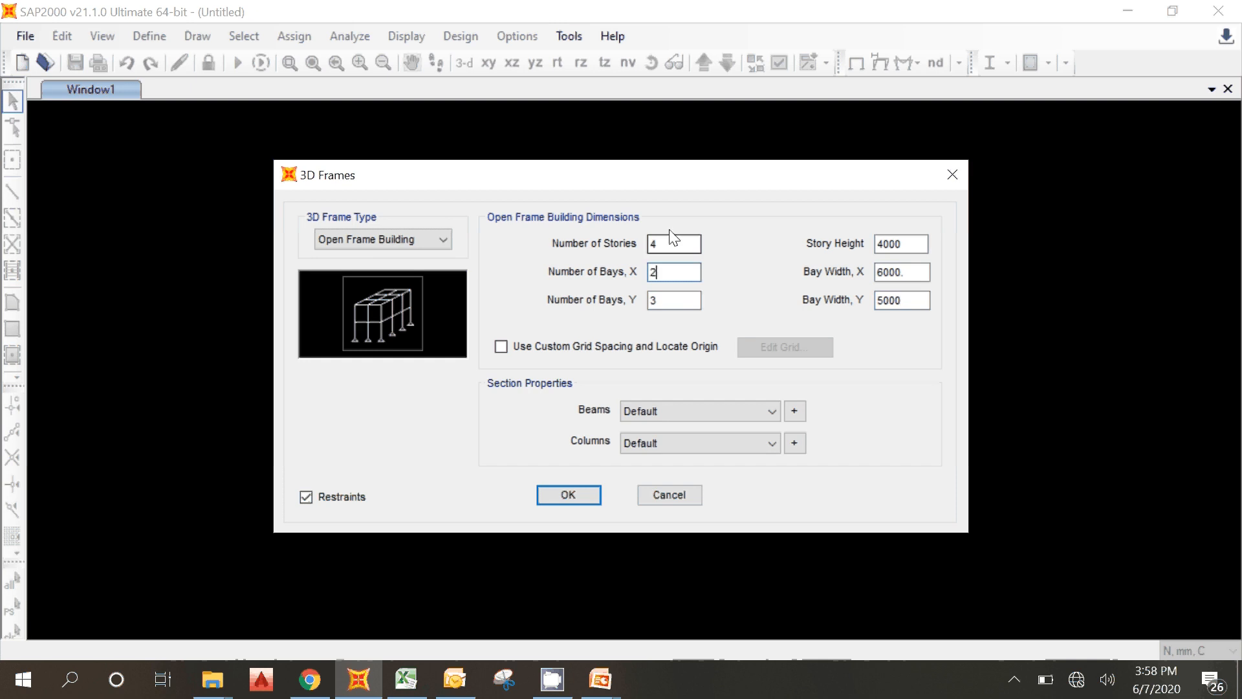
Generate the open frame building from the entered story and bay dimensions and activate its plan view
left_click(566, 495)
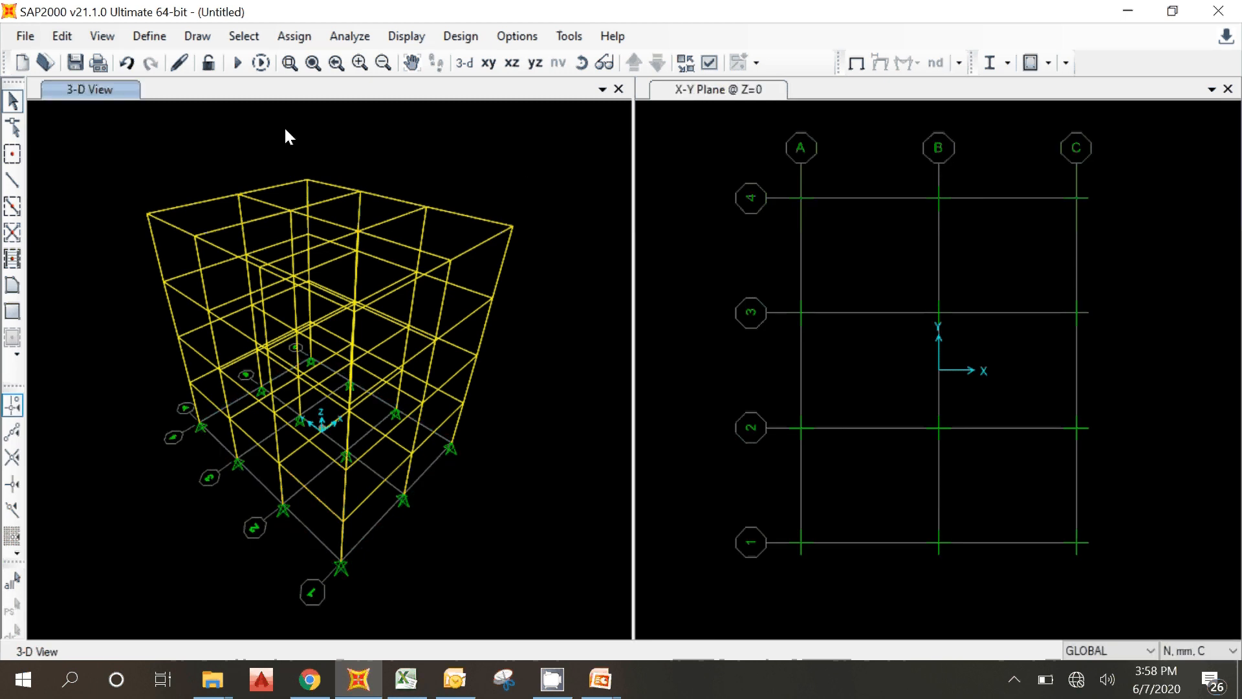
left_click(712, 379)
left_click(709, 370)
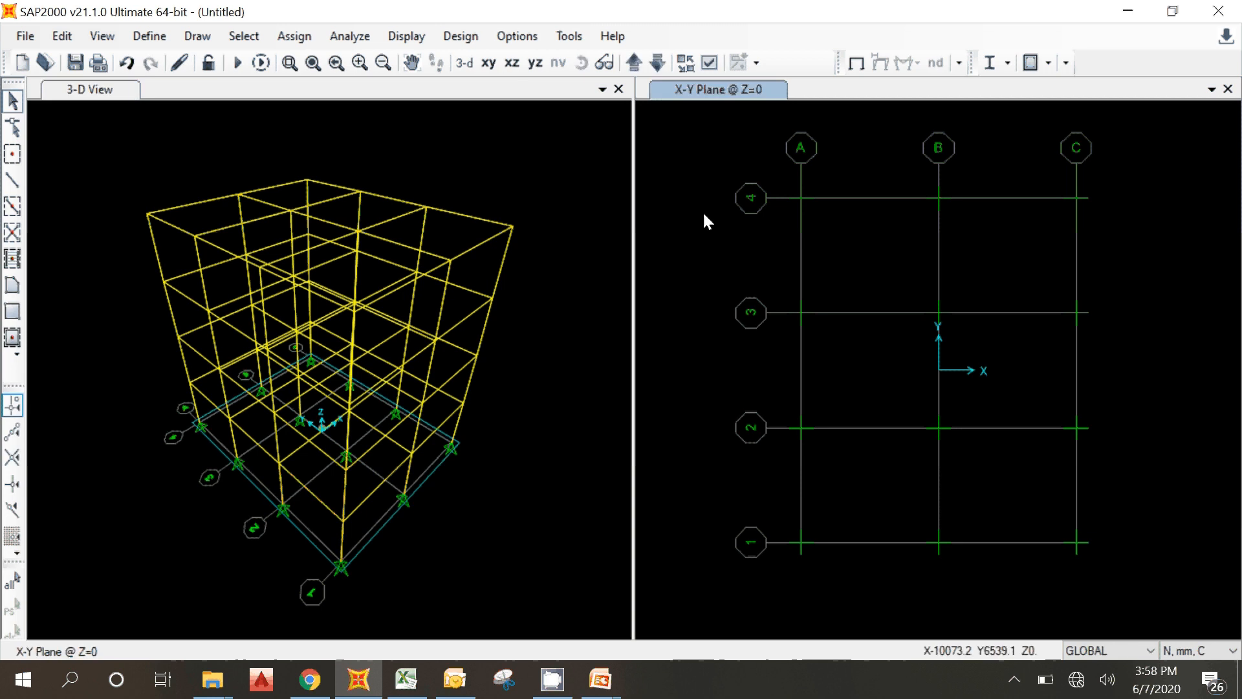
left_click(417, 139)
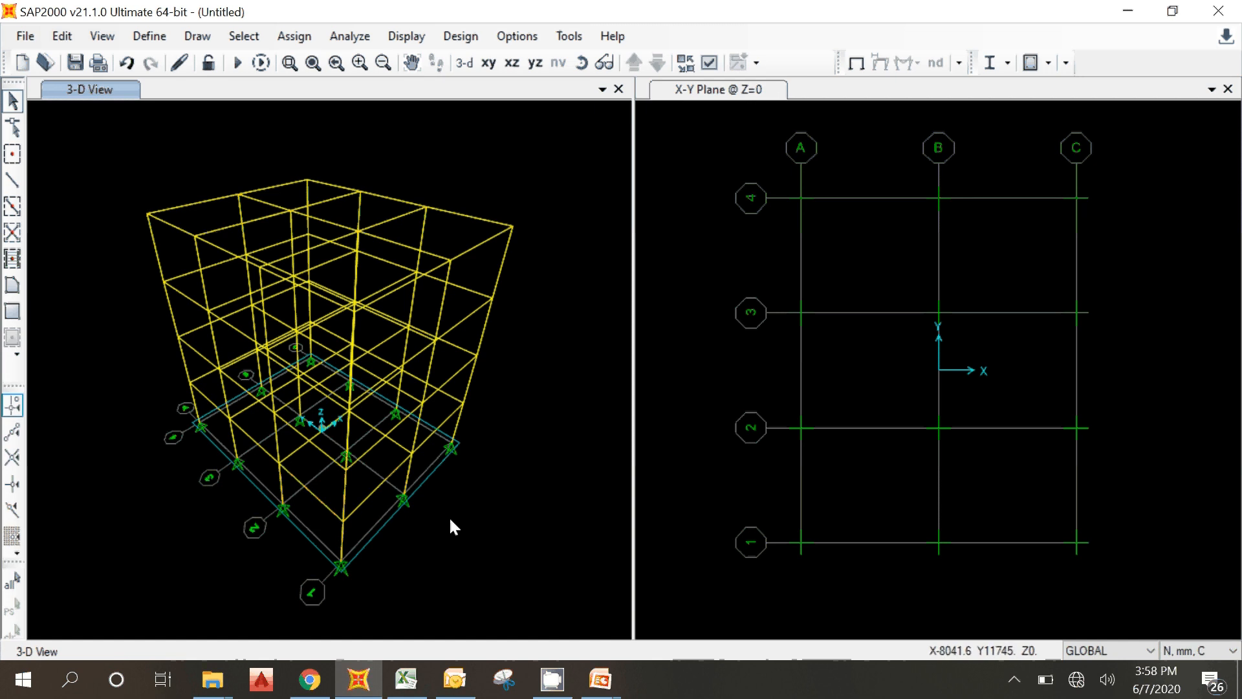
left_click(726, 374)
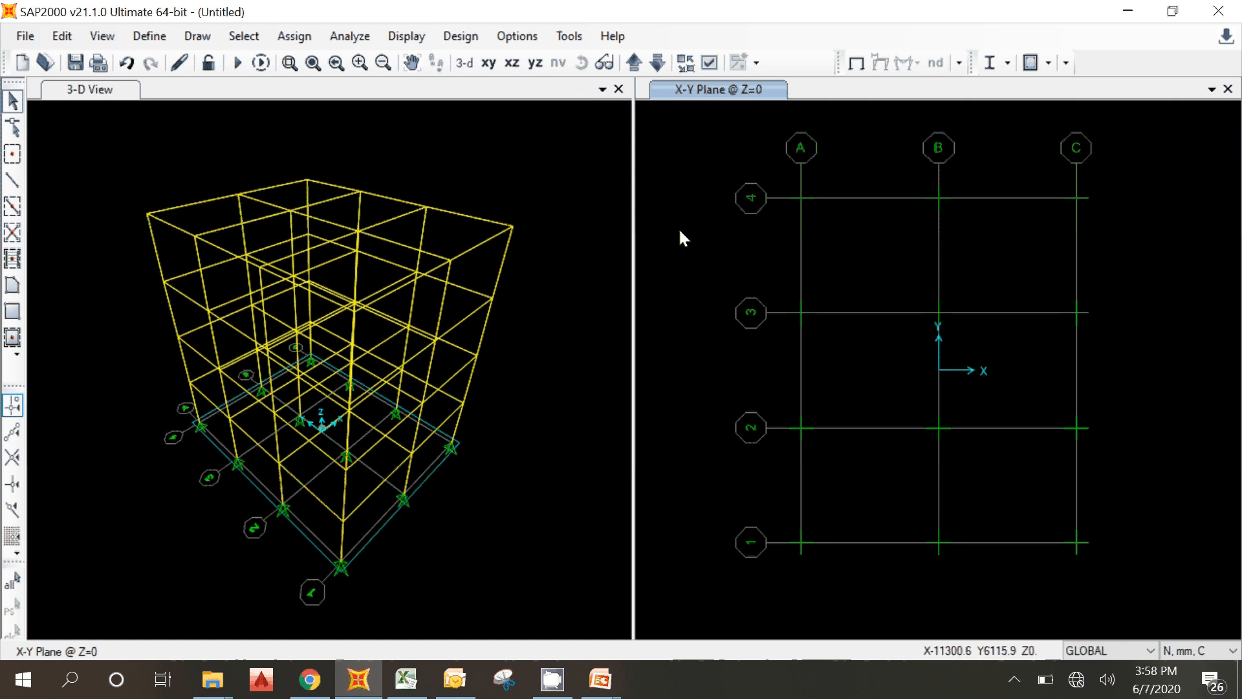
Step the plan view up through the floor levels Z=4000, 8000, 12000 and 16000, ending back at Z=0
left_click(642, 62)
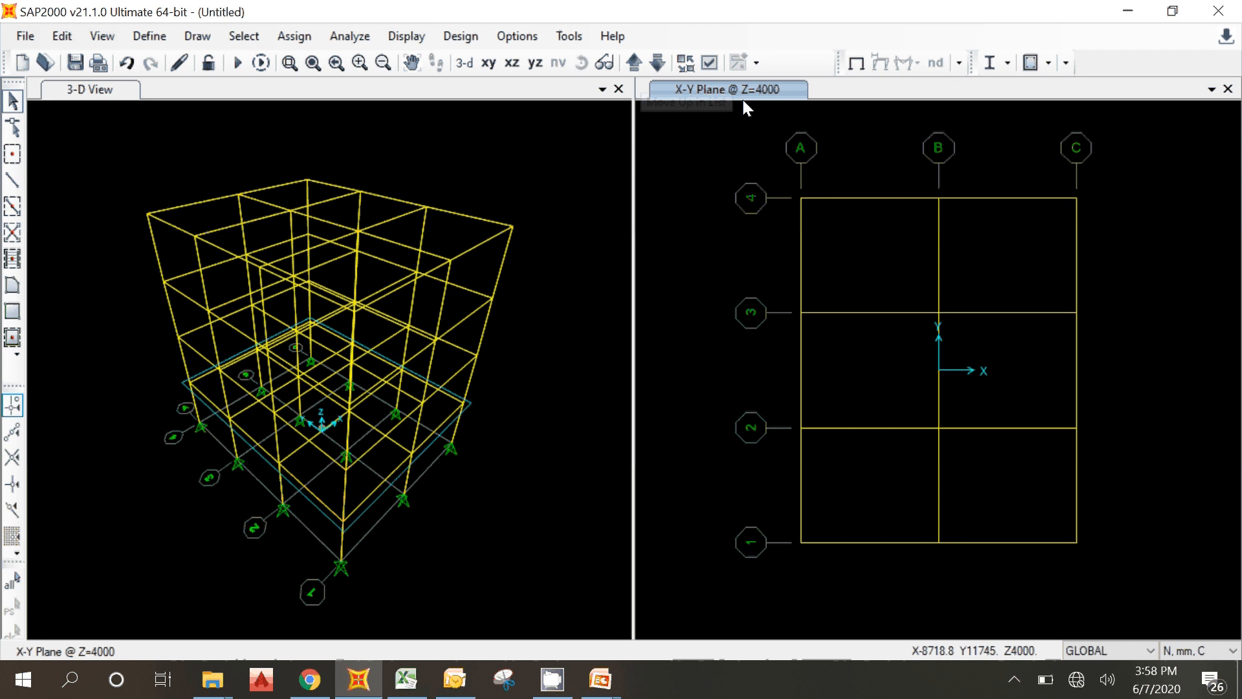
left_click(635, 63)
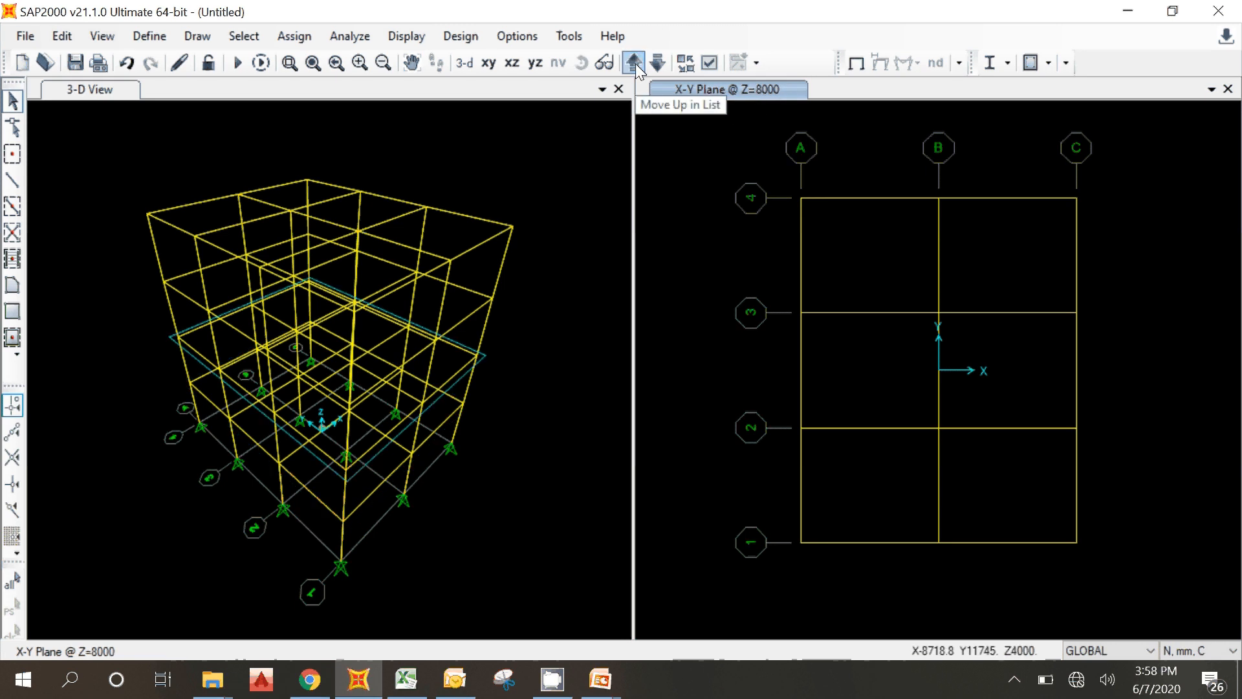
left_click(636, 63)
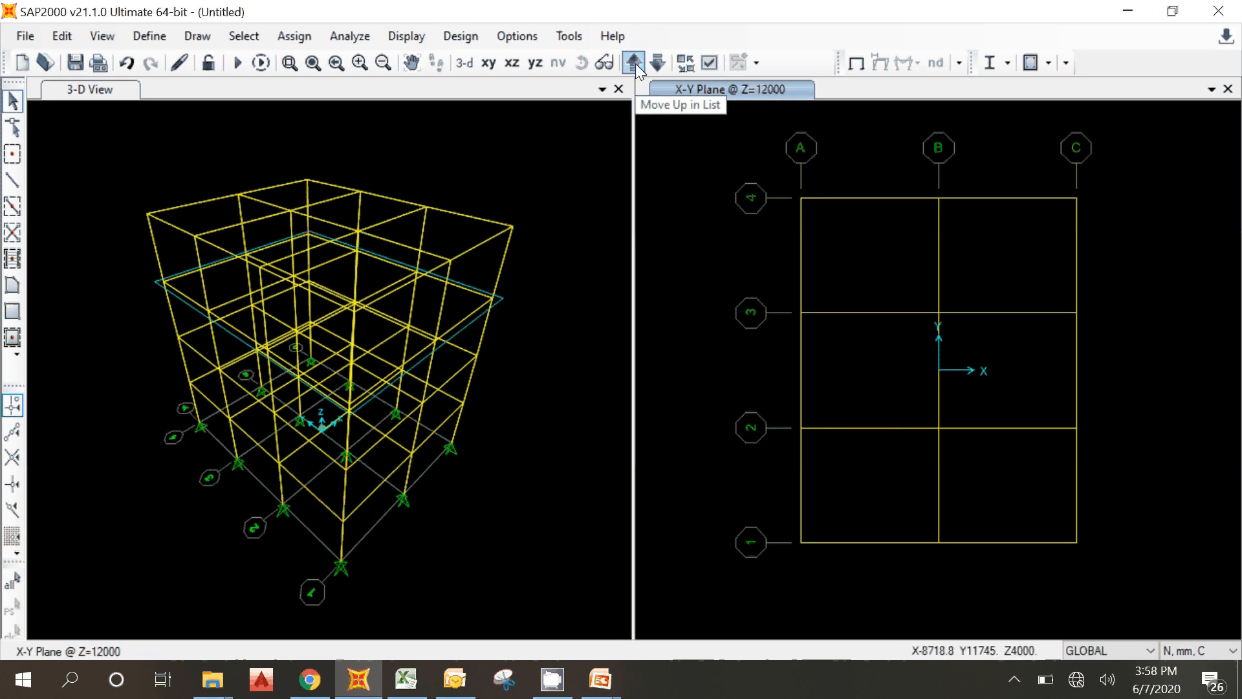
left_click(636, 63)
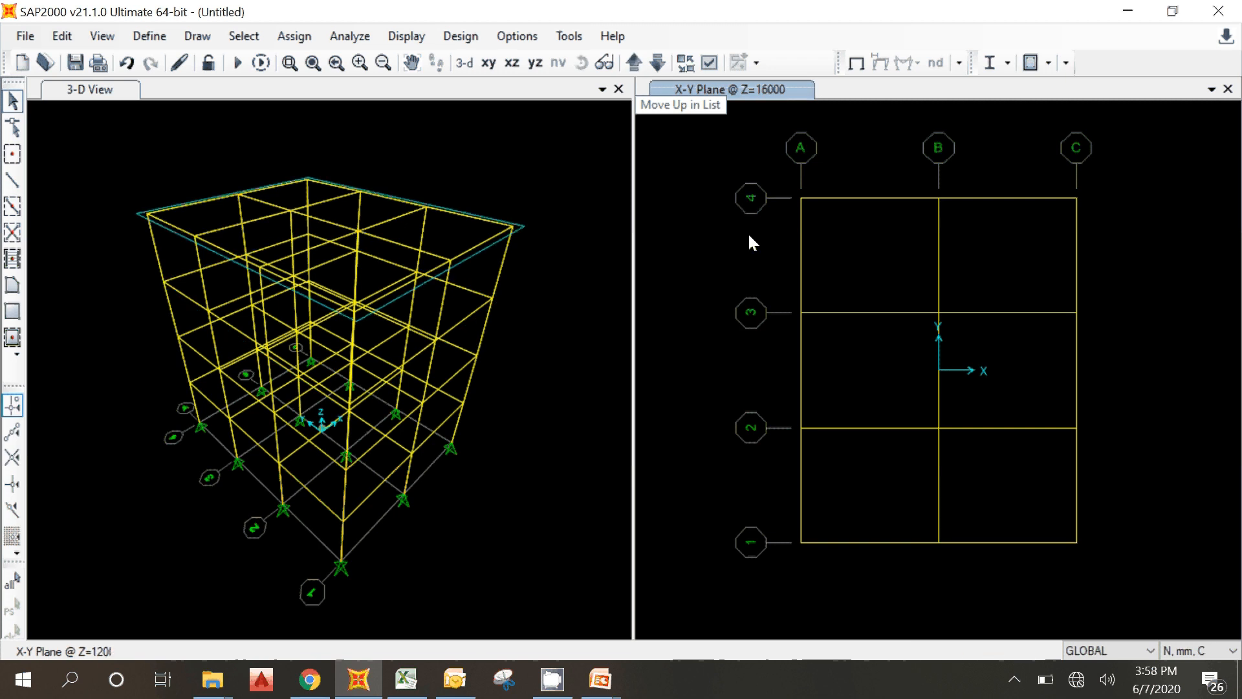
left_click(635, 61)
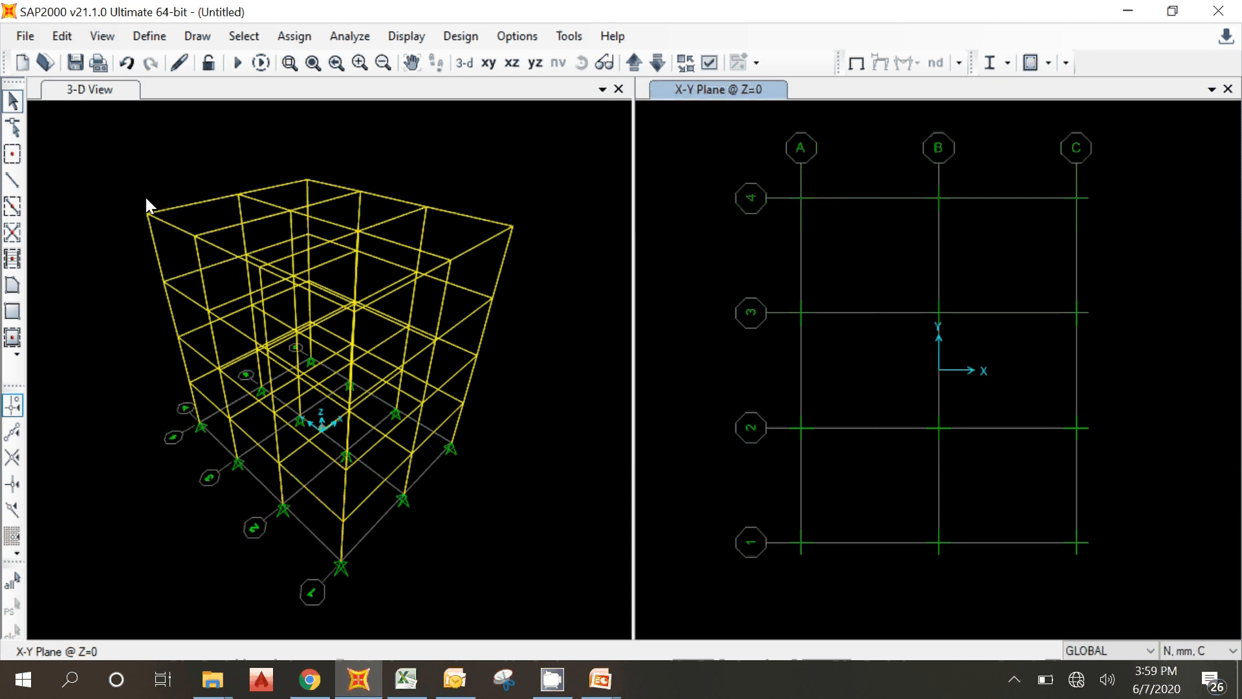
Check the roof level in the Lesson 5 PowerPoint presentation and bring the SAP2000 plan view up to Z=16000
mouse_move(600, 680)
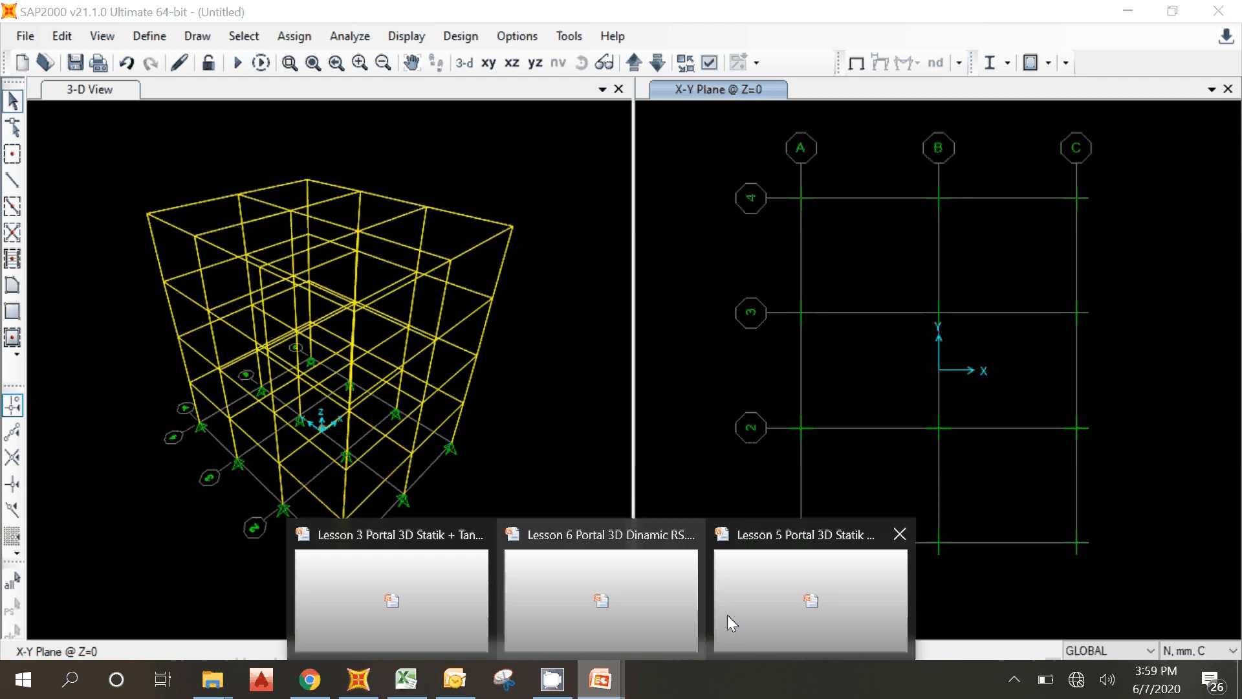
left_click(728, 615)
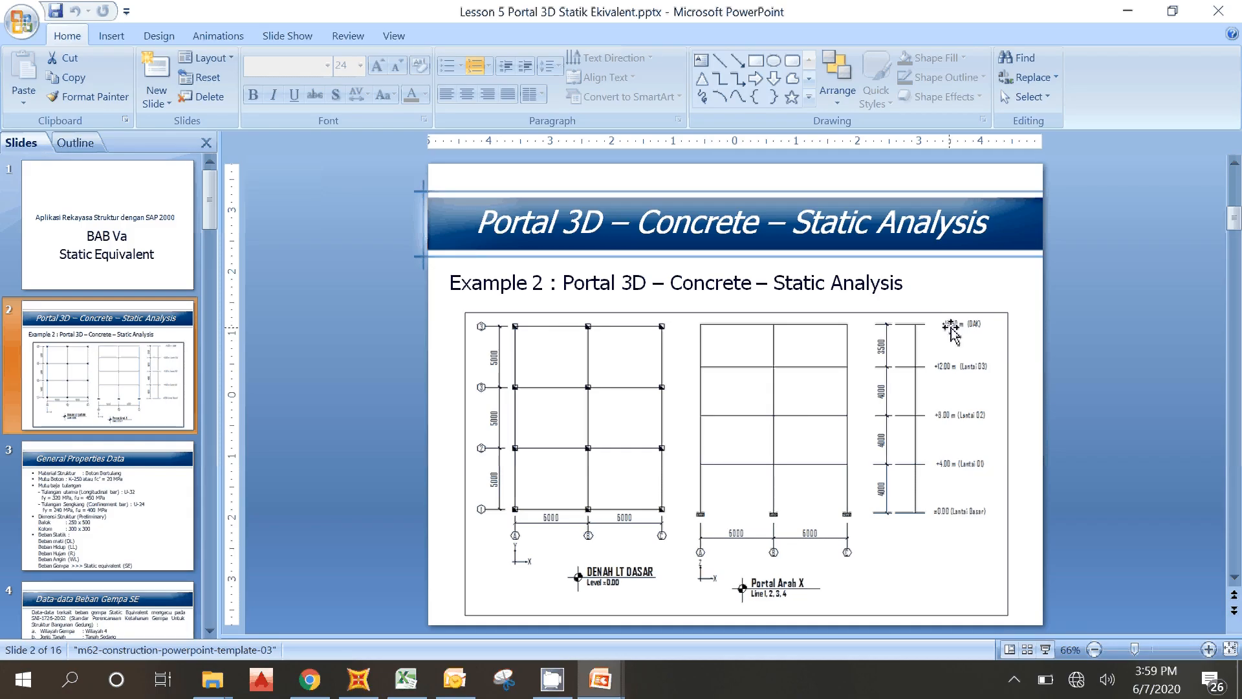
left_click(358, 678)
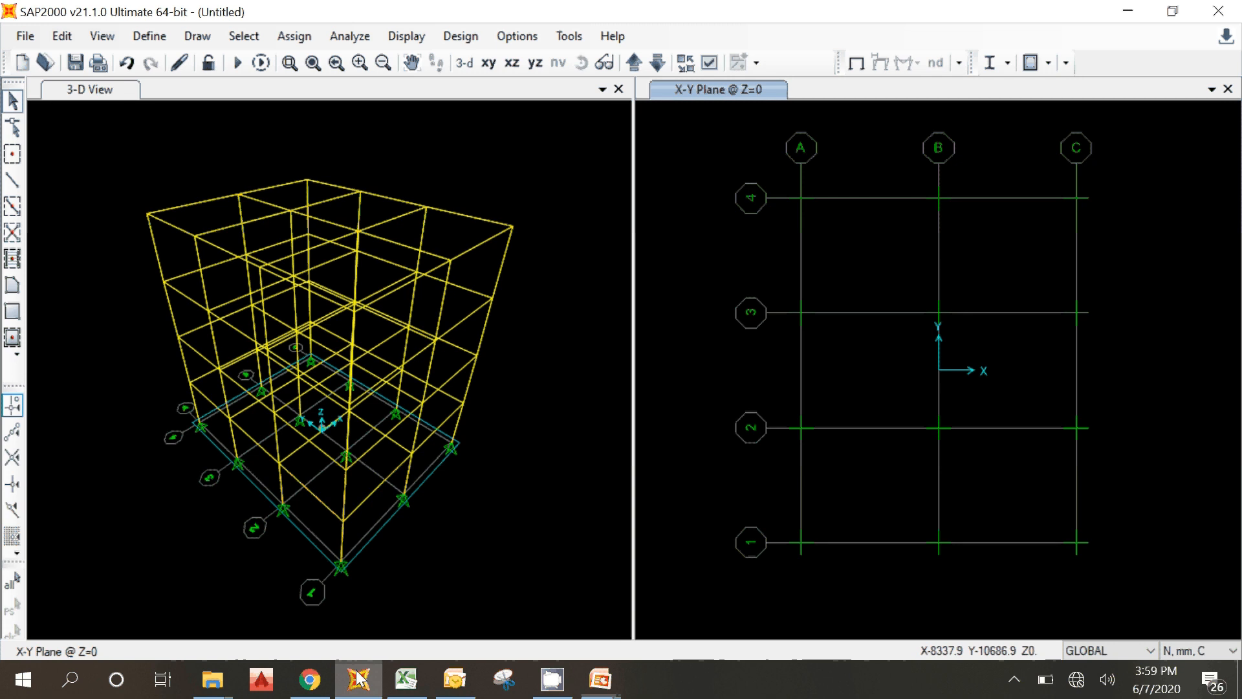
left_click(634, 62)
left_click(634, 62)
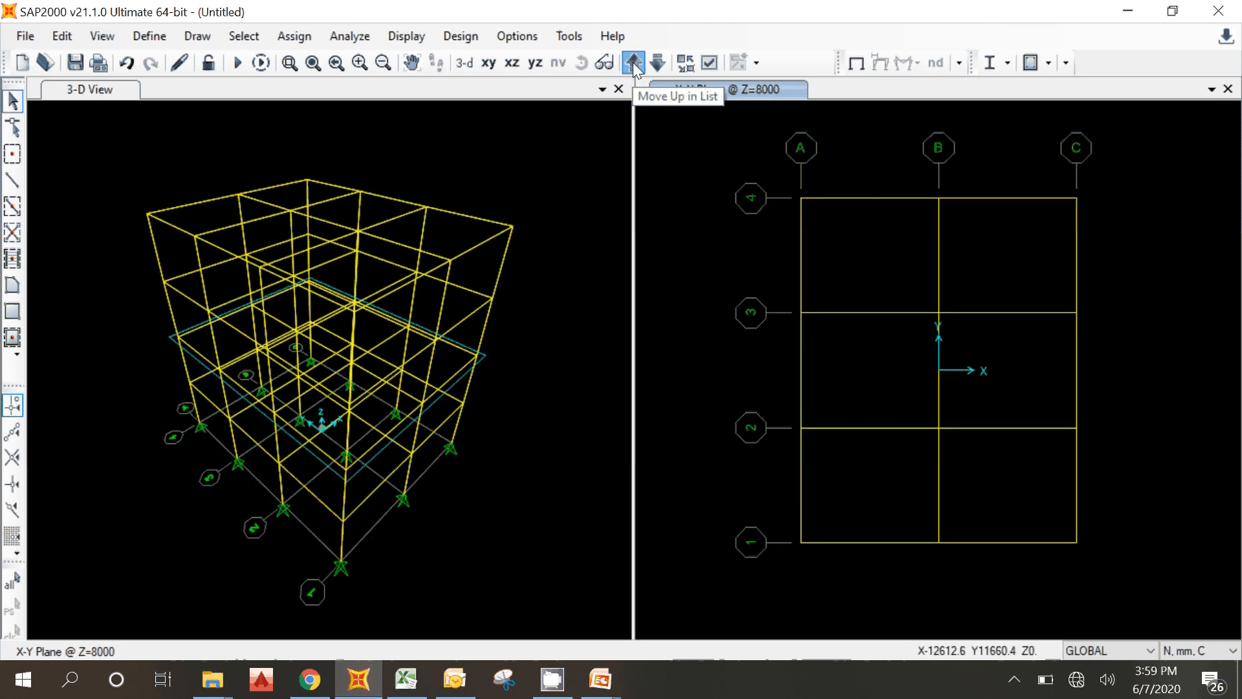
left_click(632, 62)
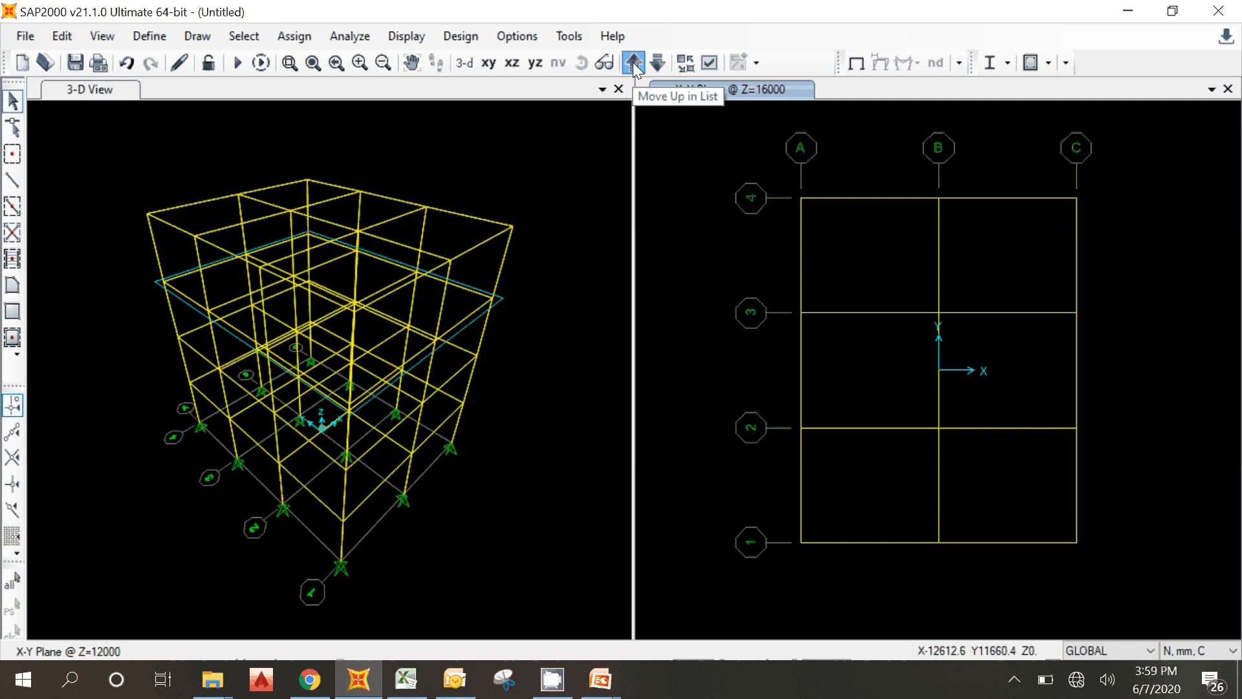
left_click(633, 62)
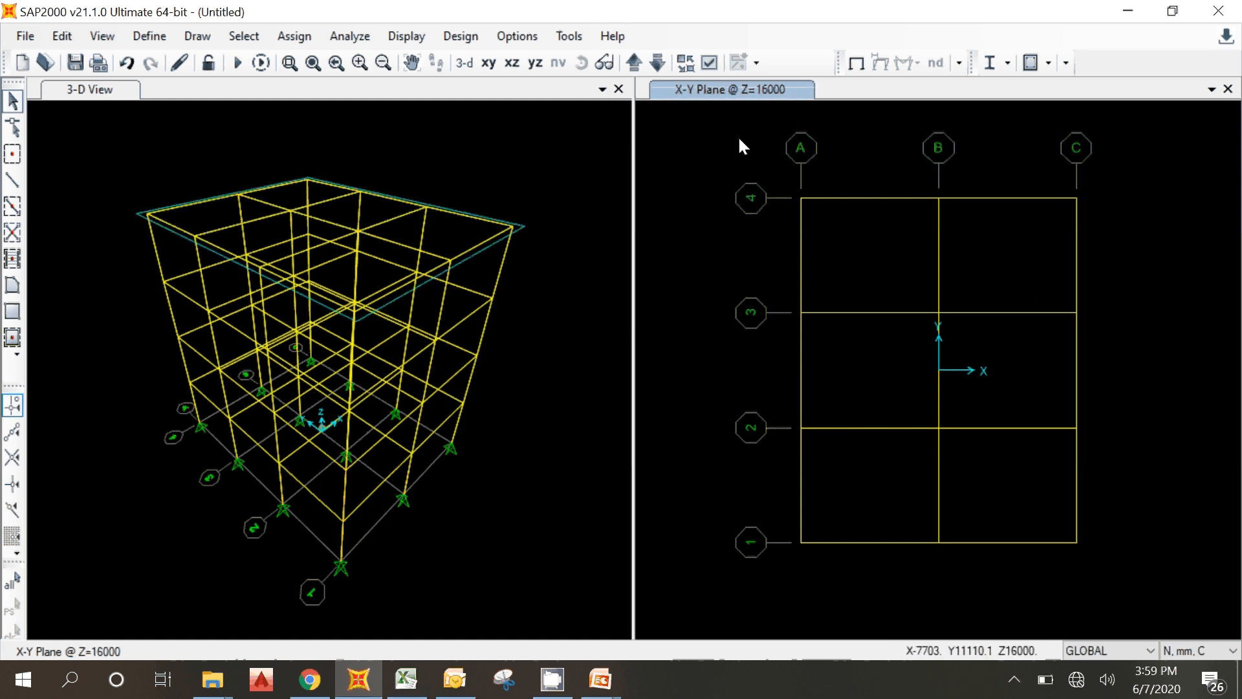
Try to set the ordinate of grid Z5 in the GLOBAL grid system to 15500 mm
right_click(693, 177)
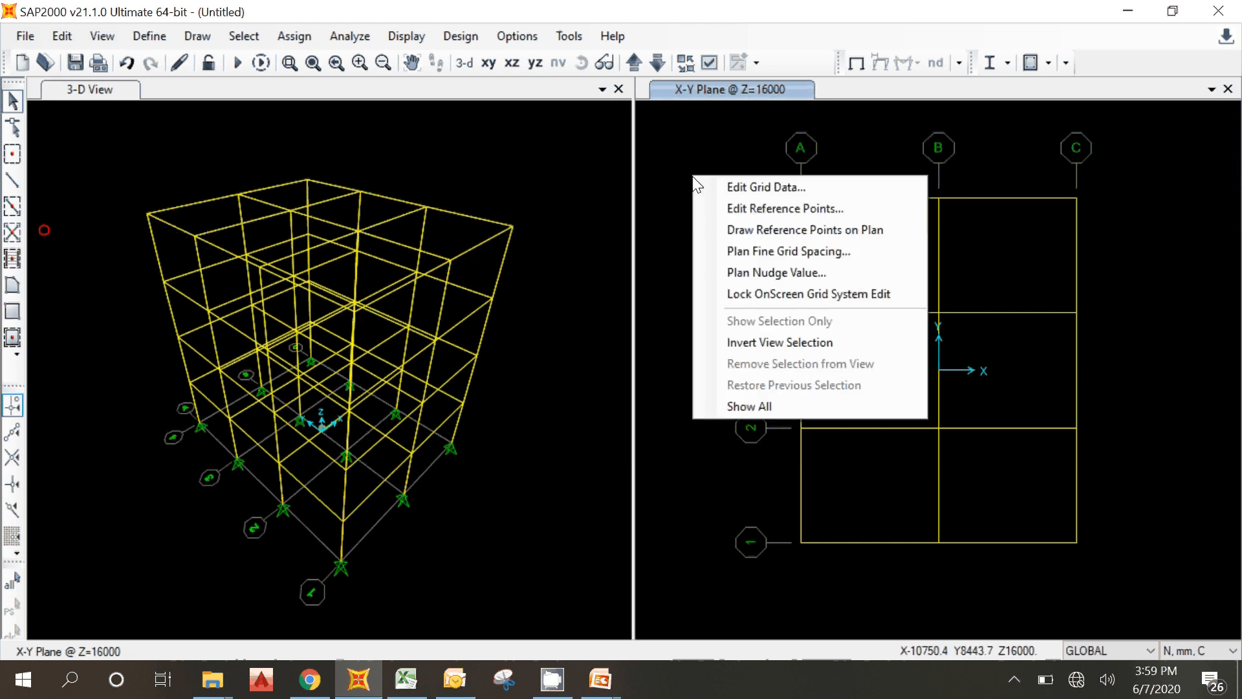
left_click(753, 189)
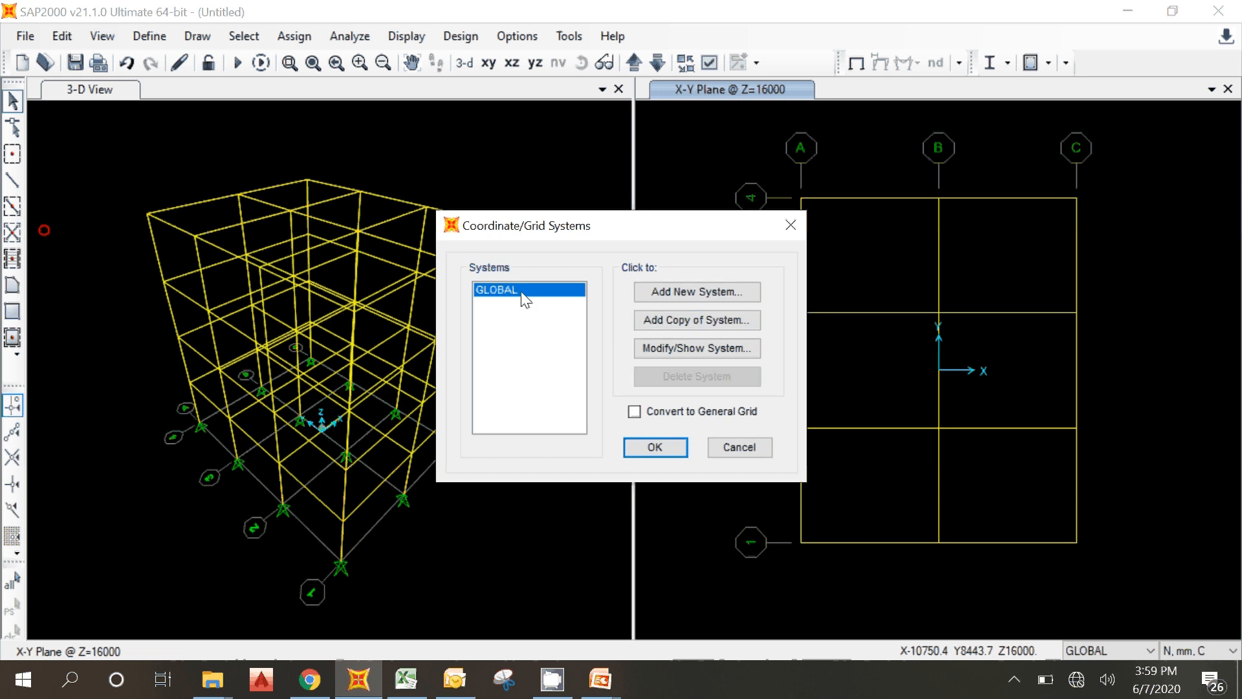
left_click(663, 347)
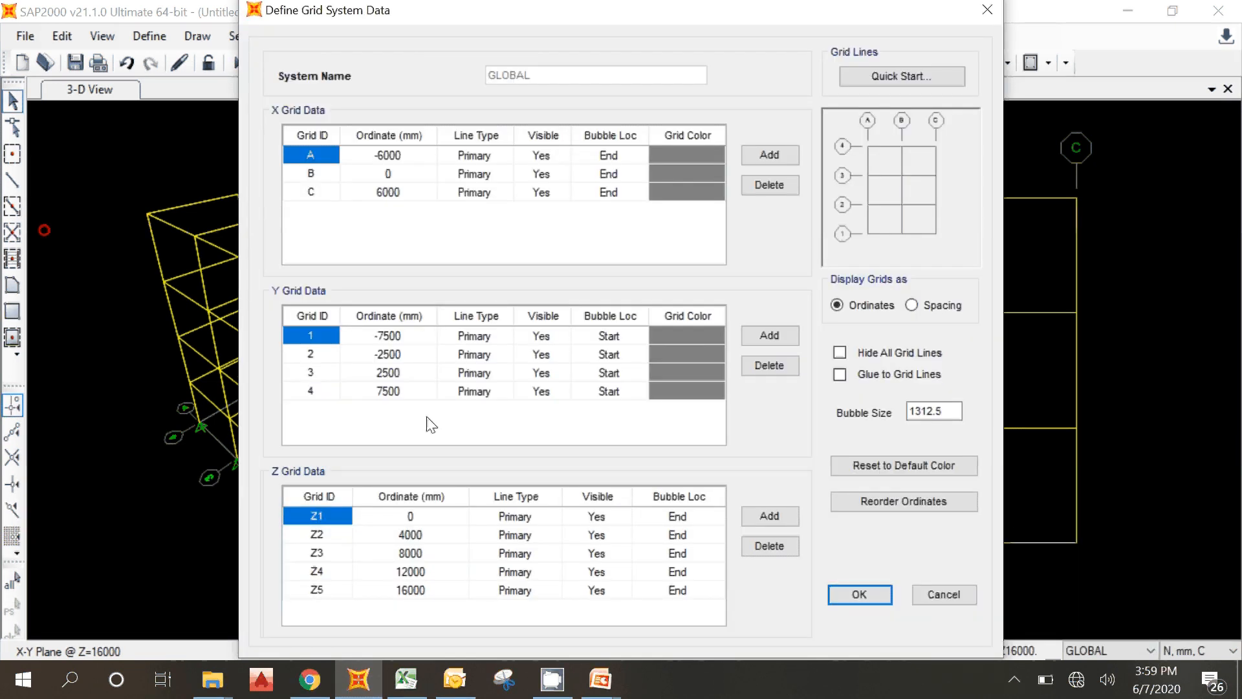
left_click(414, 590)
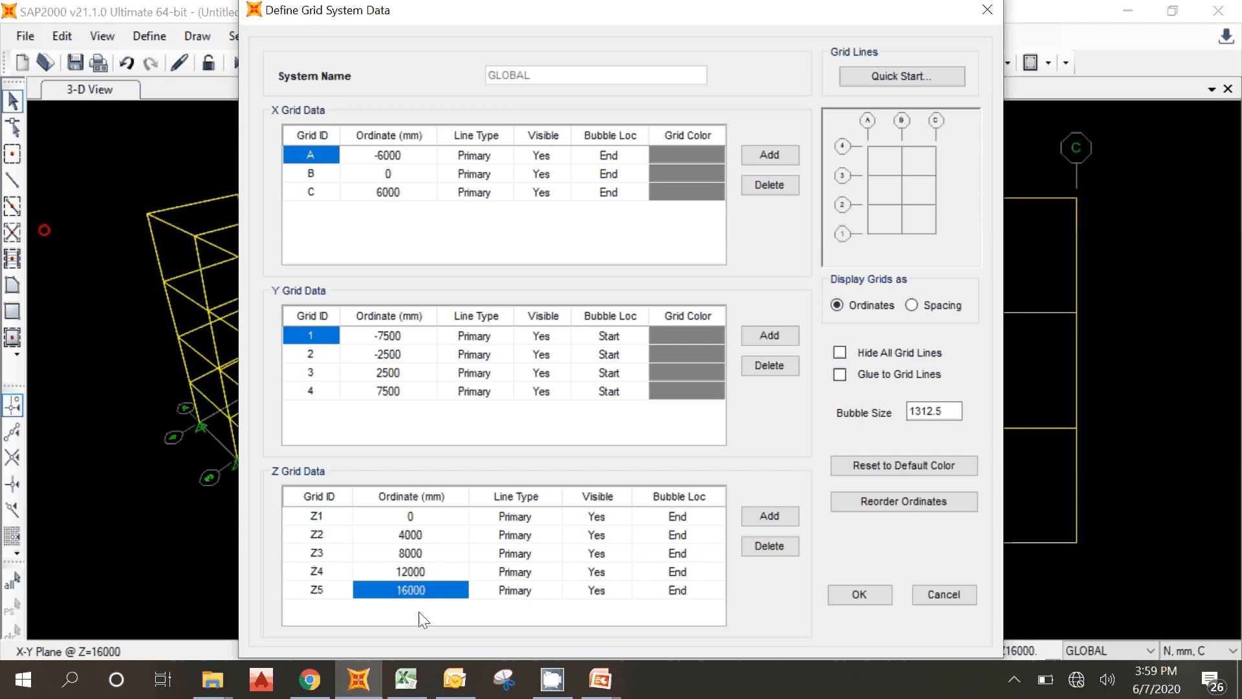
type("15")
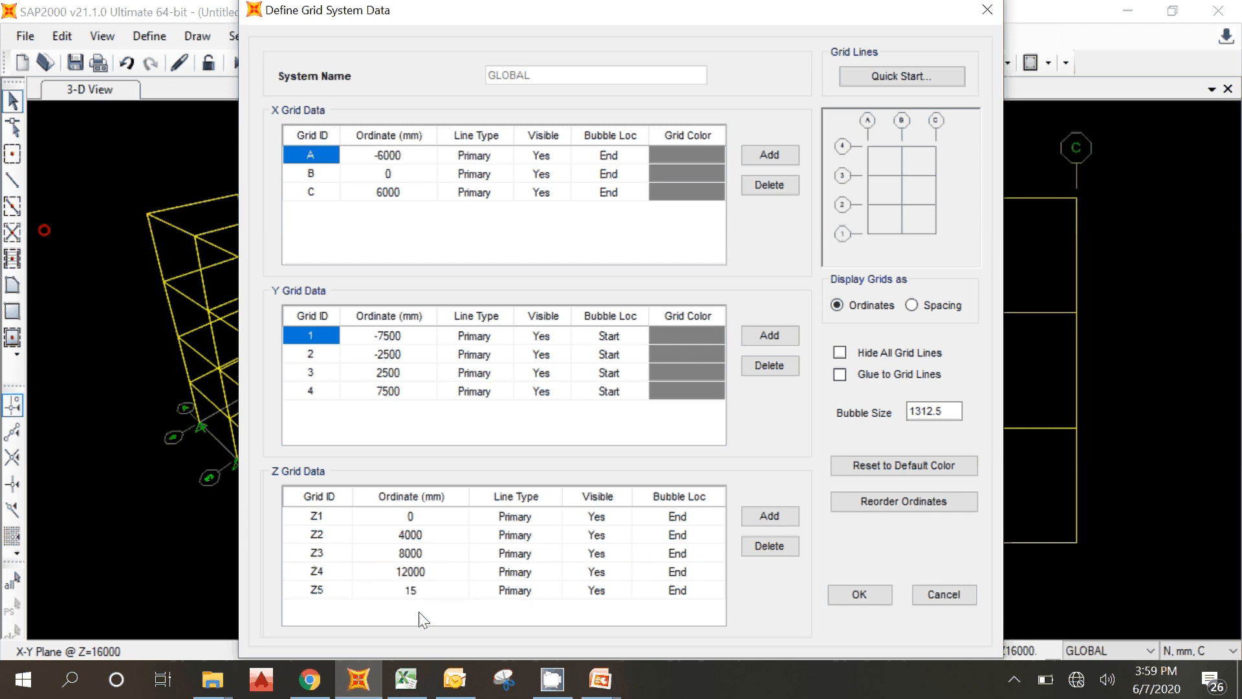
type("500")
left_click(875, 595)
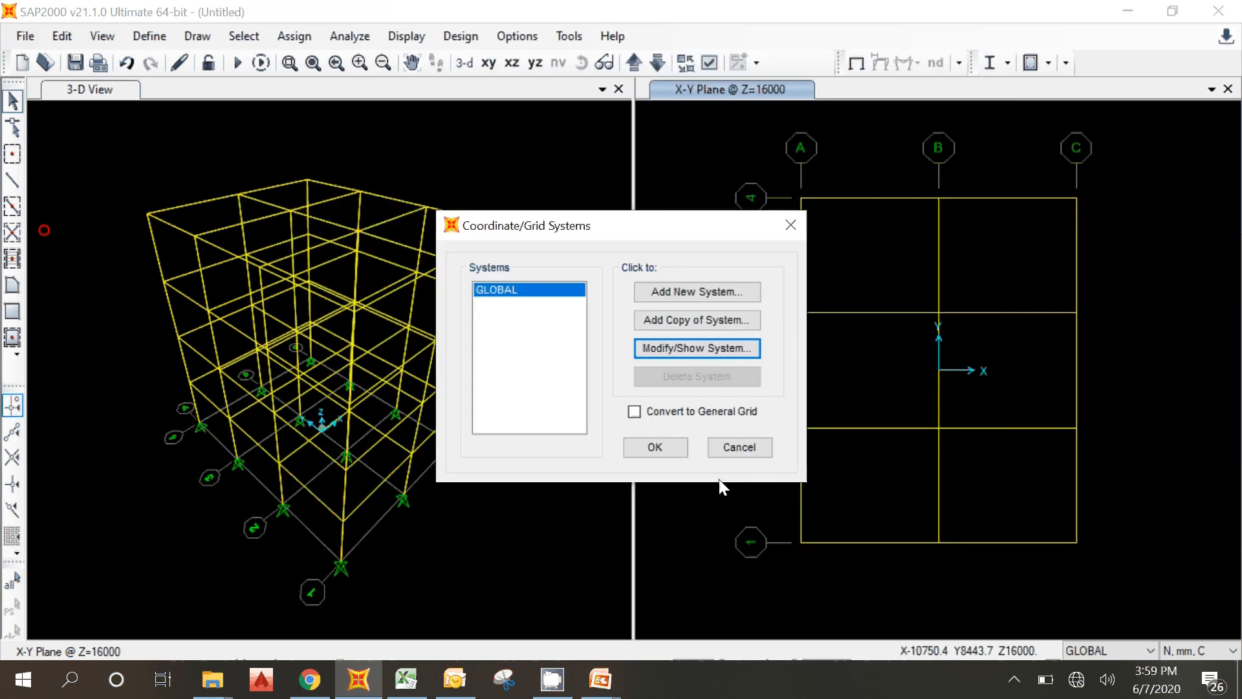
Reopen the GLOBAL grid system, set the Z5 ordinate to 15500 mm and apply the grid changes
left_click(673, 355)
left_click(409, 590)
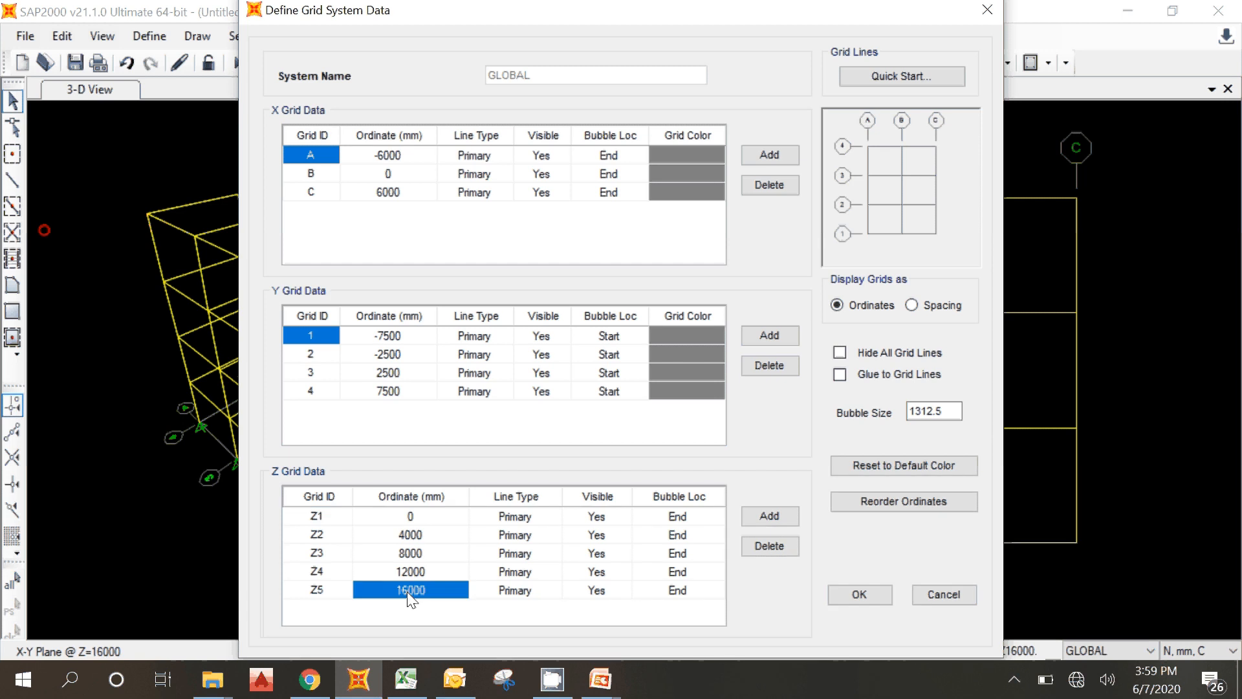
type("15")
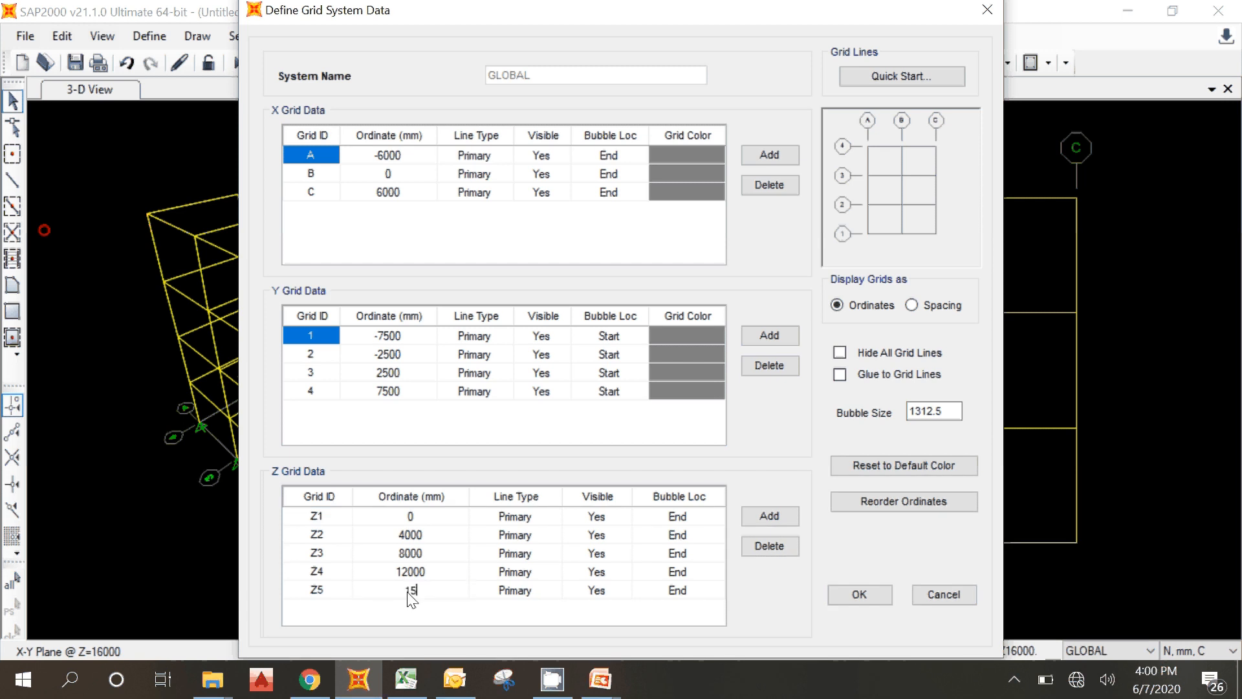
type("500")
left_click(410, 570)
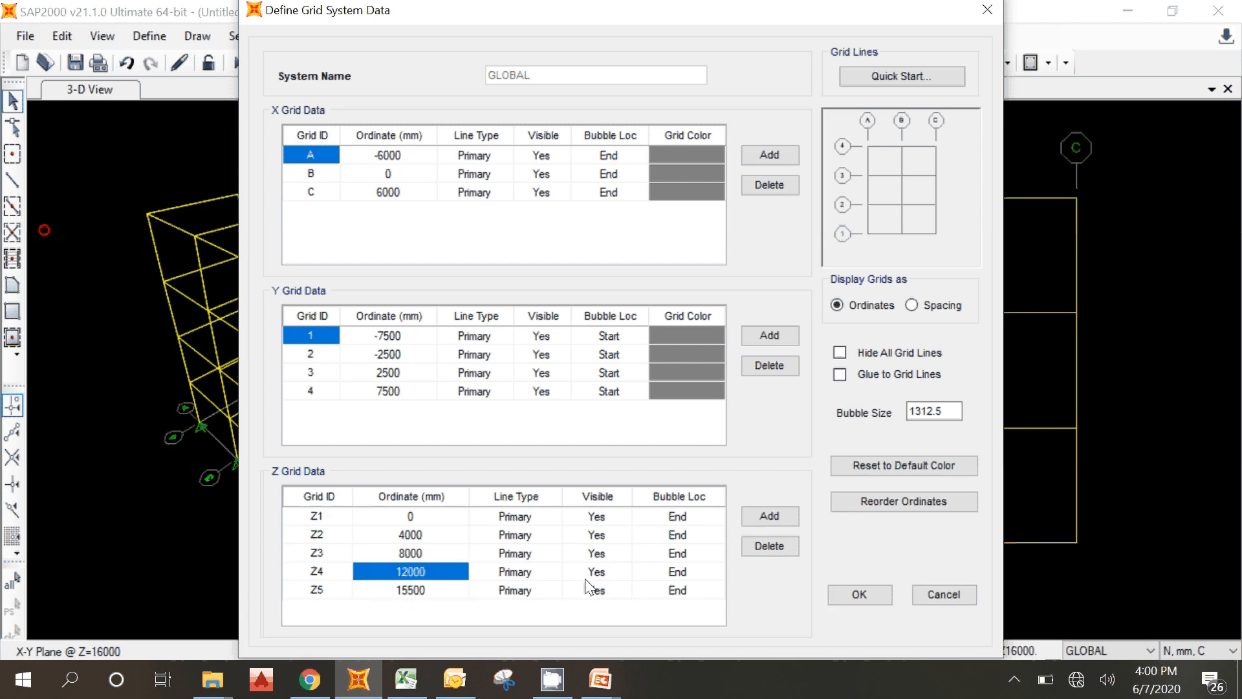
left_click(860, 595)
left_click(640, 445)
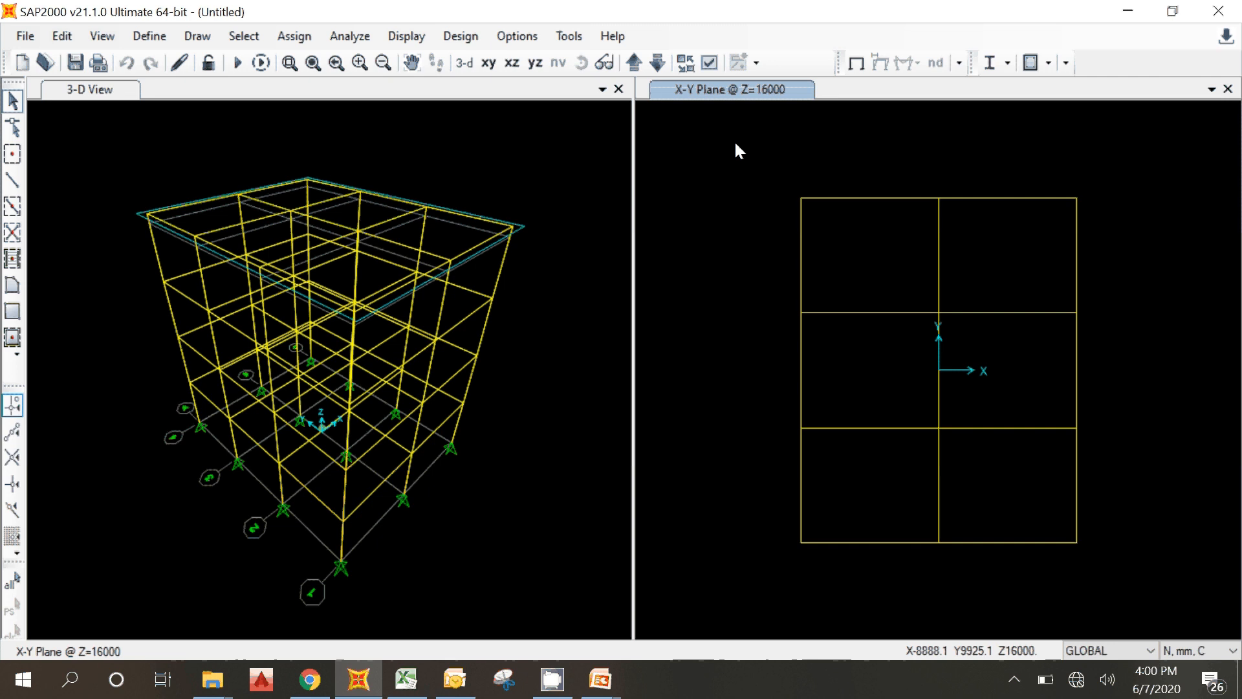
Select all joints and beams of the roof plan at Z=16000 and clear the selection
left_click_drag(743, 160, 1147, 592)
left_click_drag(729, 150, 1123, 570)
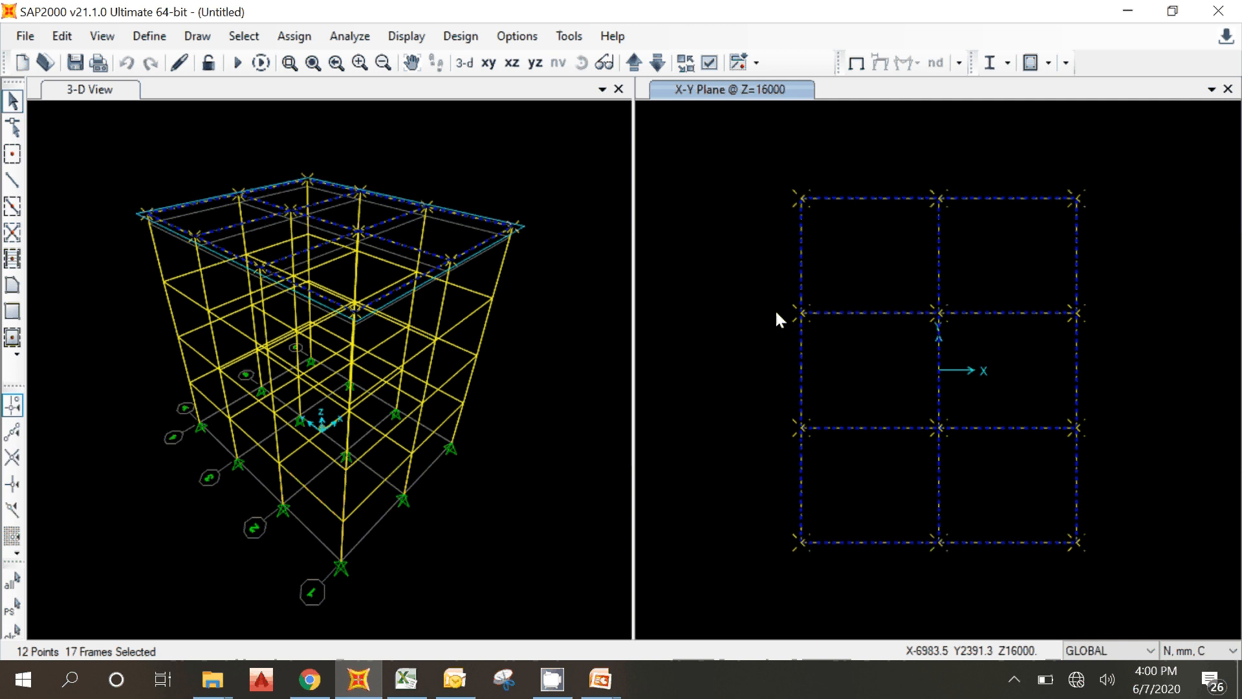
key("ctrl+q")
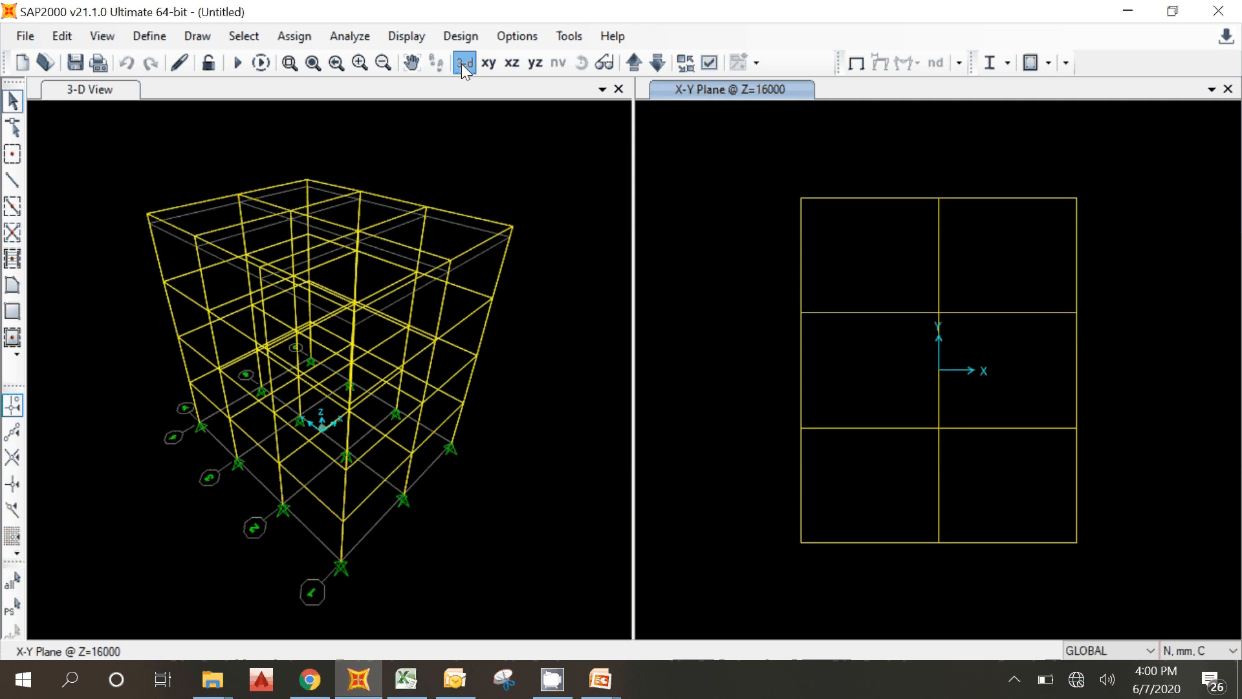
Reset the second view to the X-Y plan and step it up to the Z=15500 grid level
left_click(463, 63)
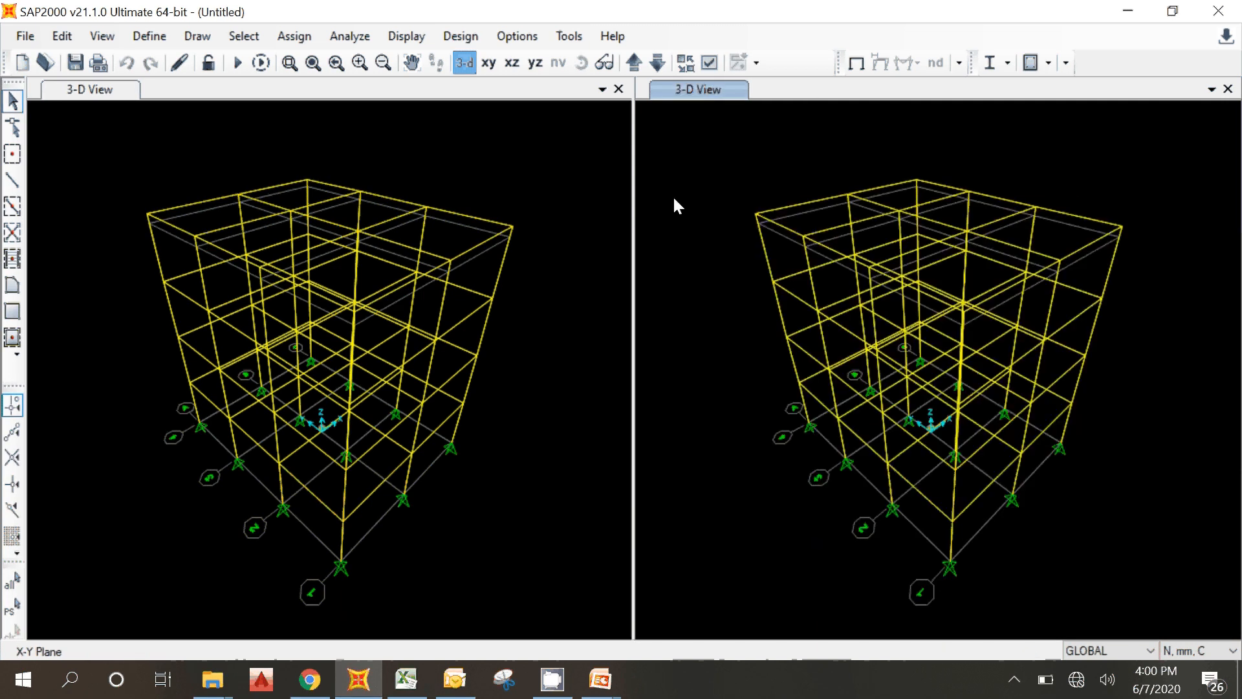
left_click(488, 62)
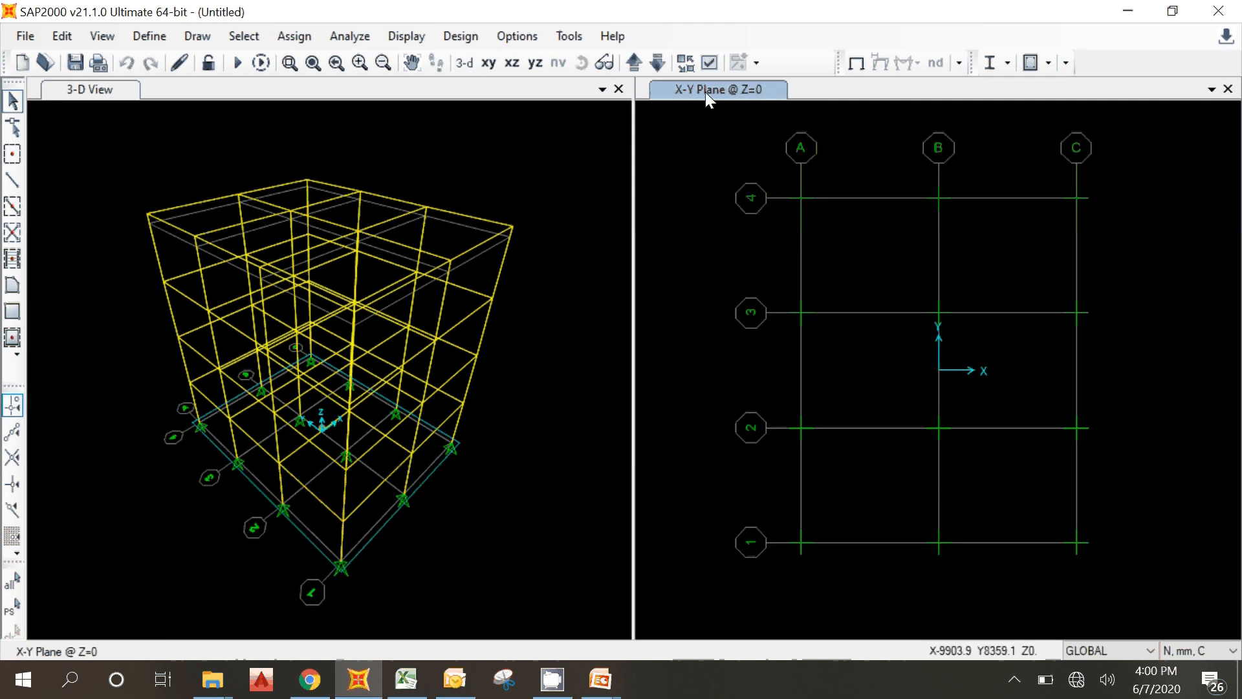
left_click(632, 63)
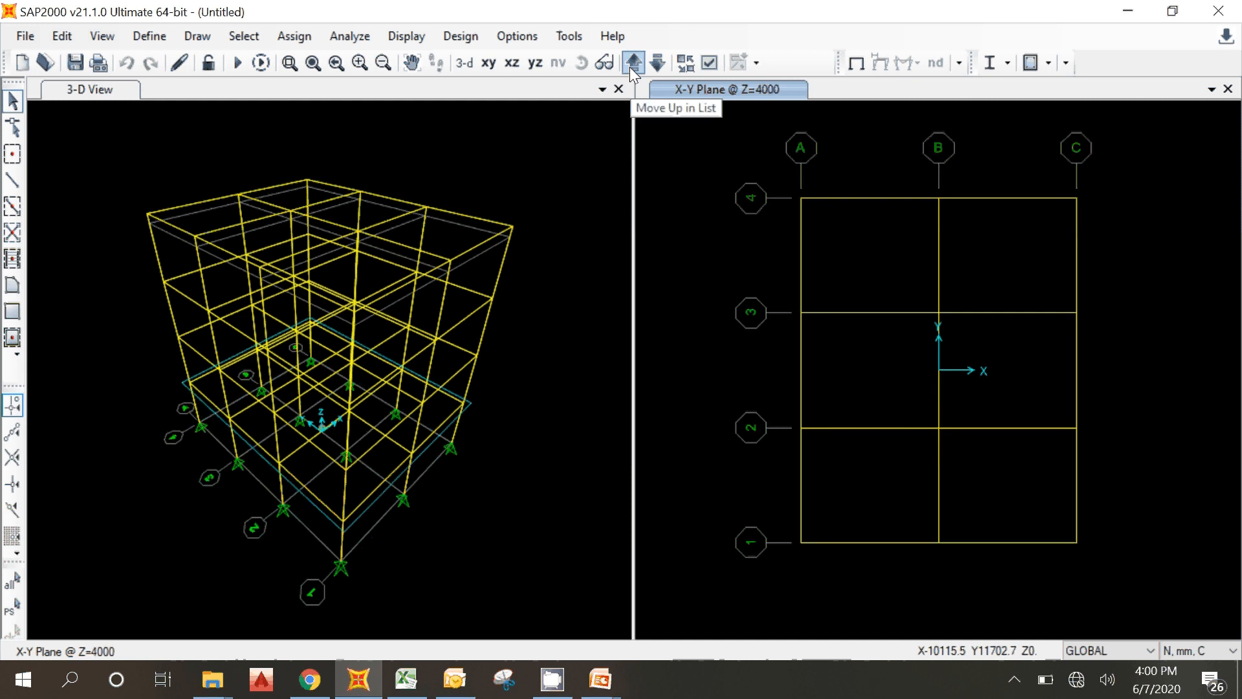
left_click(632, 63)
left_click(632, 62)
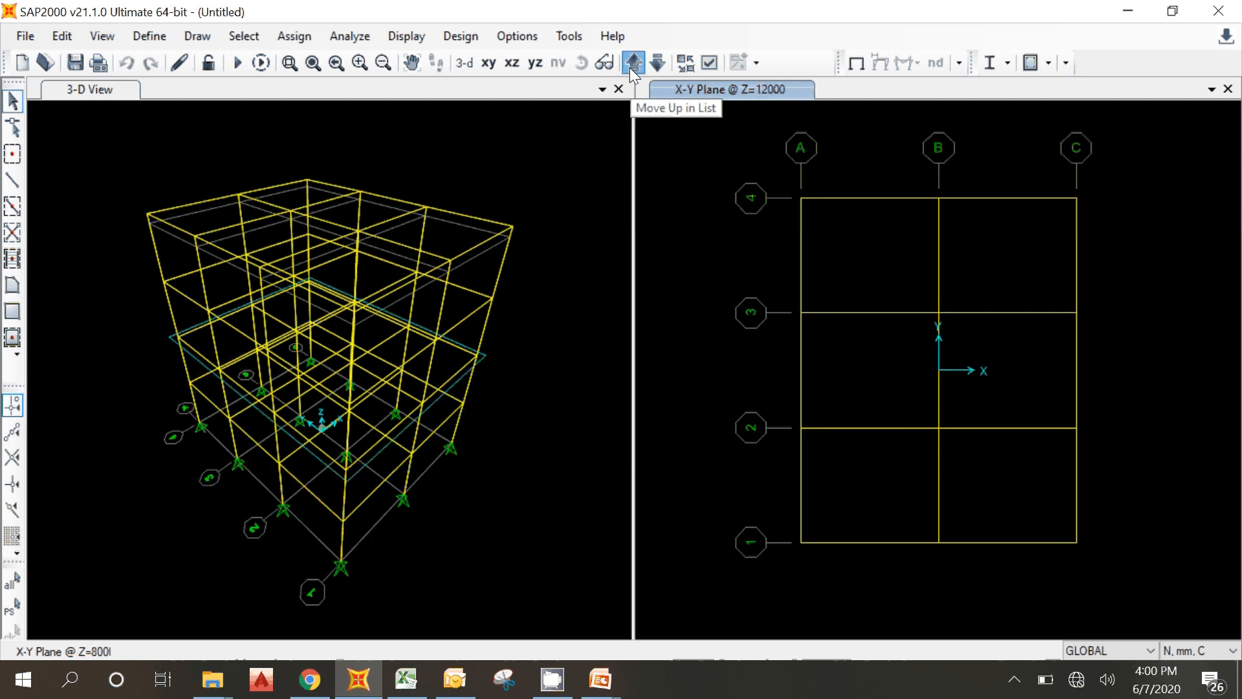
left_click(632, 63)
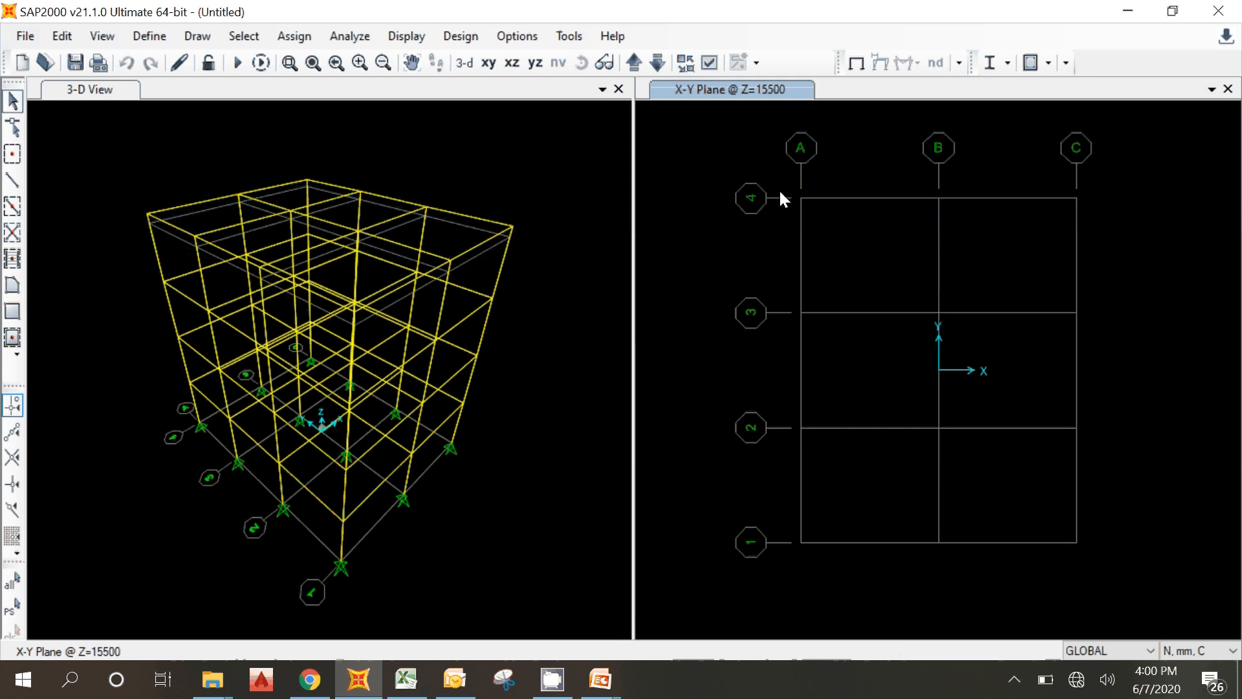
Compare the roof frame with its grid line in the X-Z elevation at Y=7500 and toggle the perspective view
left_click(512, 63)
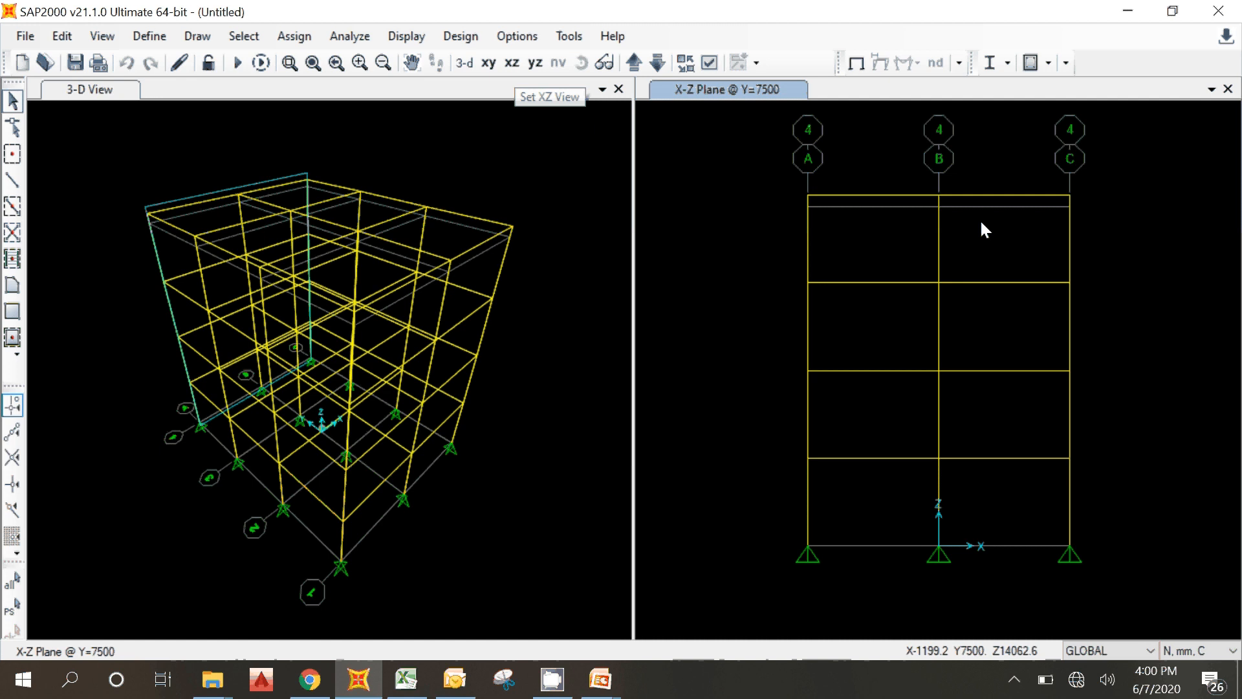
middle_click_drag(980, 218, 892, 304)
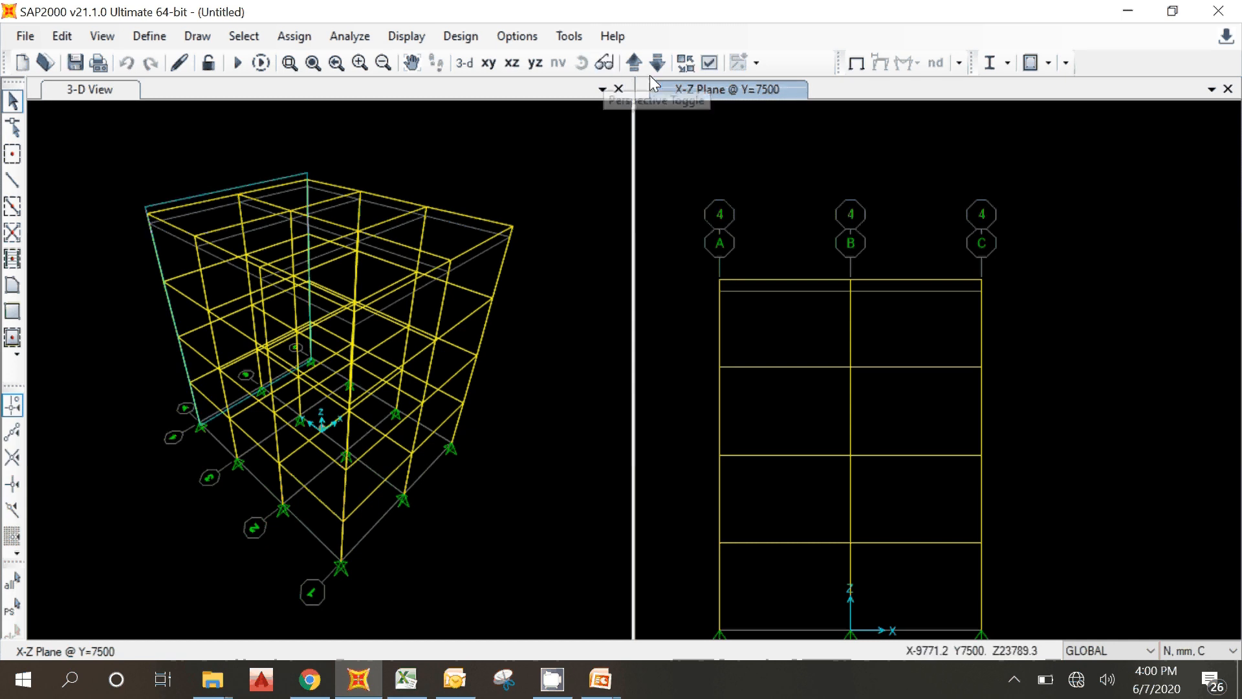
left_click(606, 67)
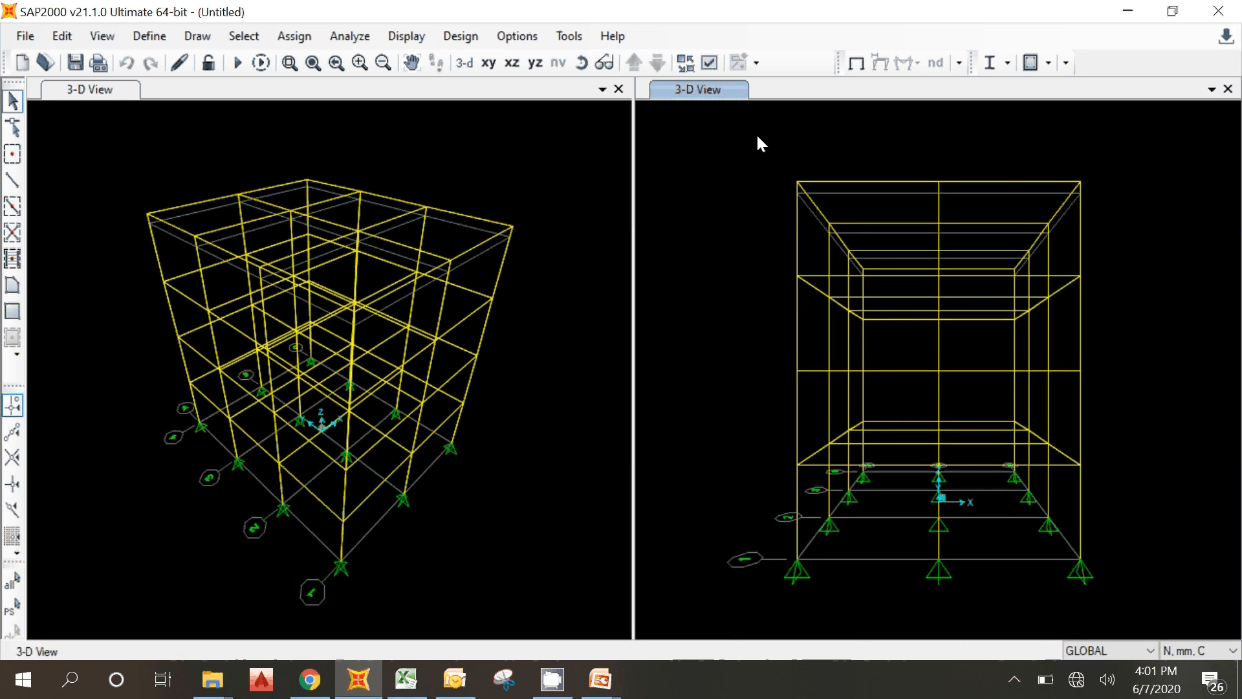
Select all joints and beams of the roof level and move them by -500 mm in Z
left_click_drag(869, 178, 1150, 274)
left_click_drag(808, 145, 1126, 275)
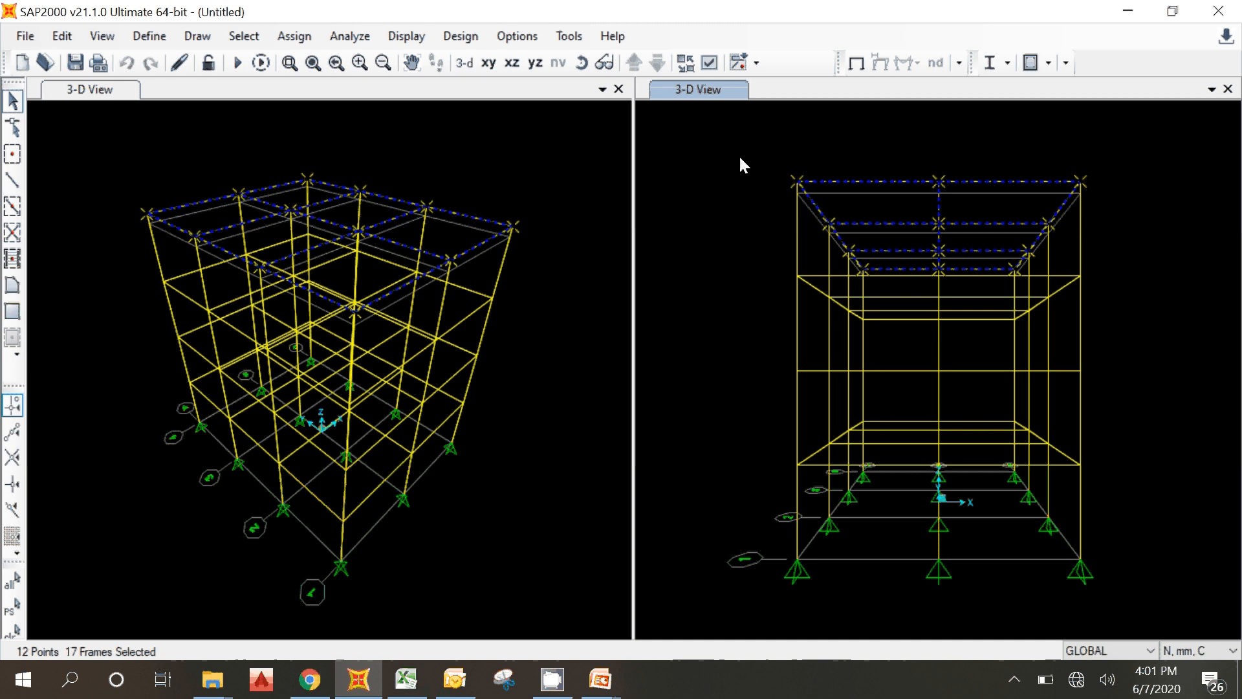
left_click(61, 37)
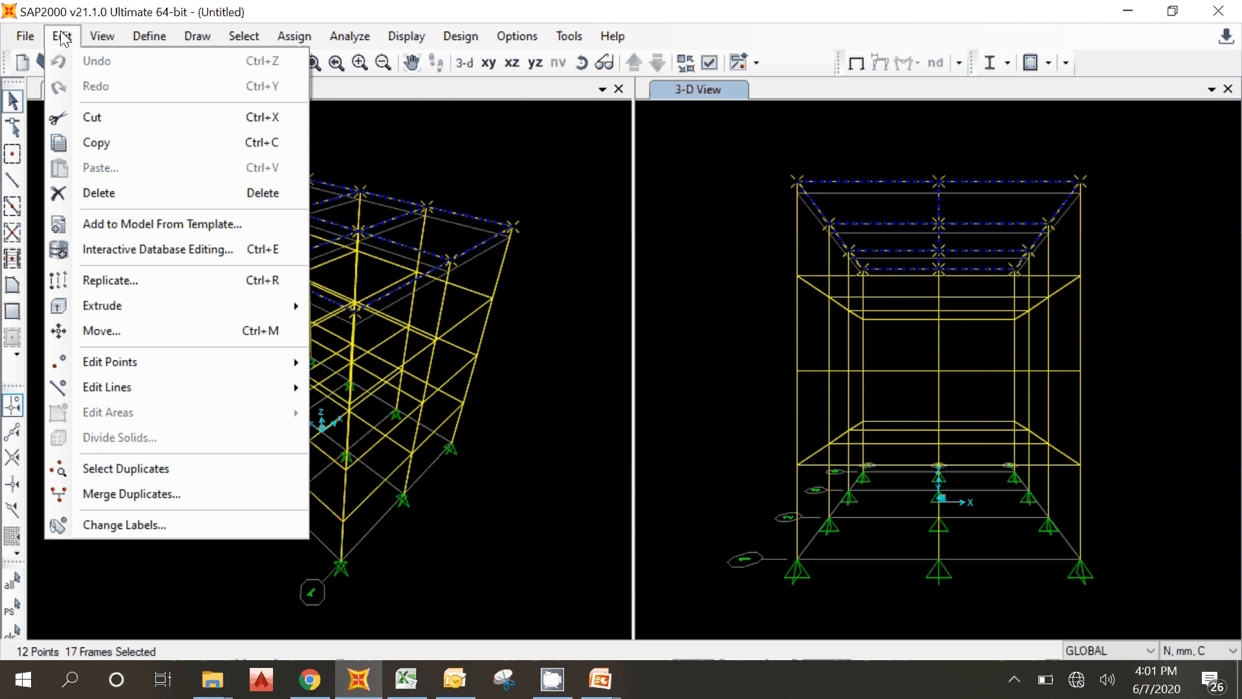
left_click(154, 331)
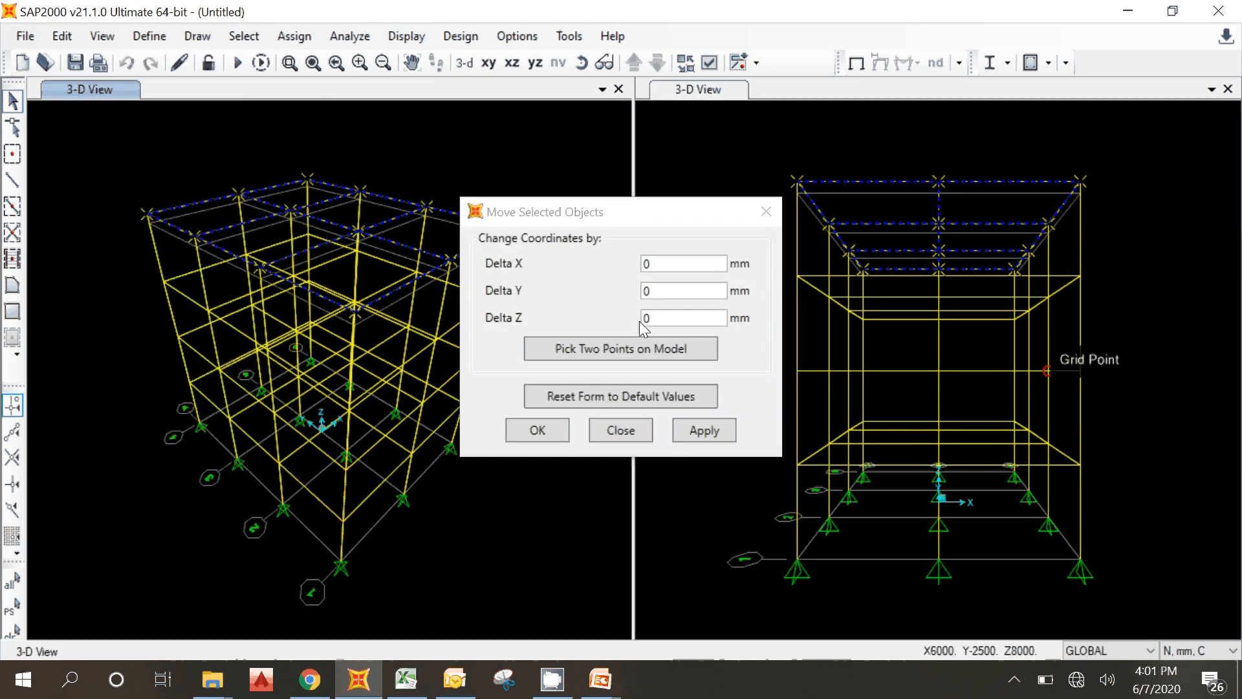
left_click_drag(656, 220, 360, 186)
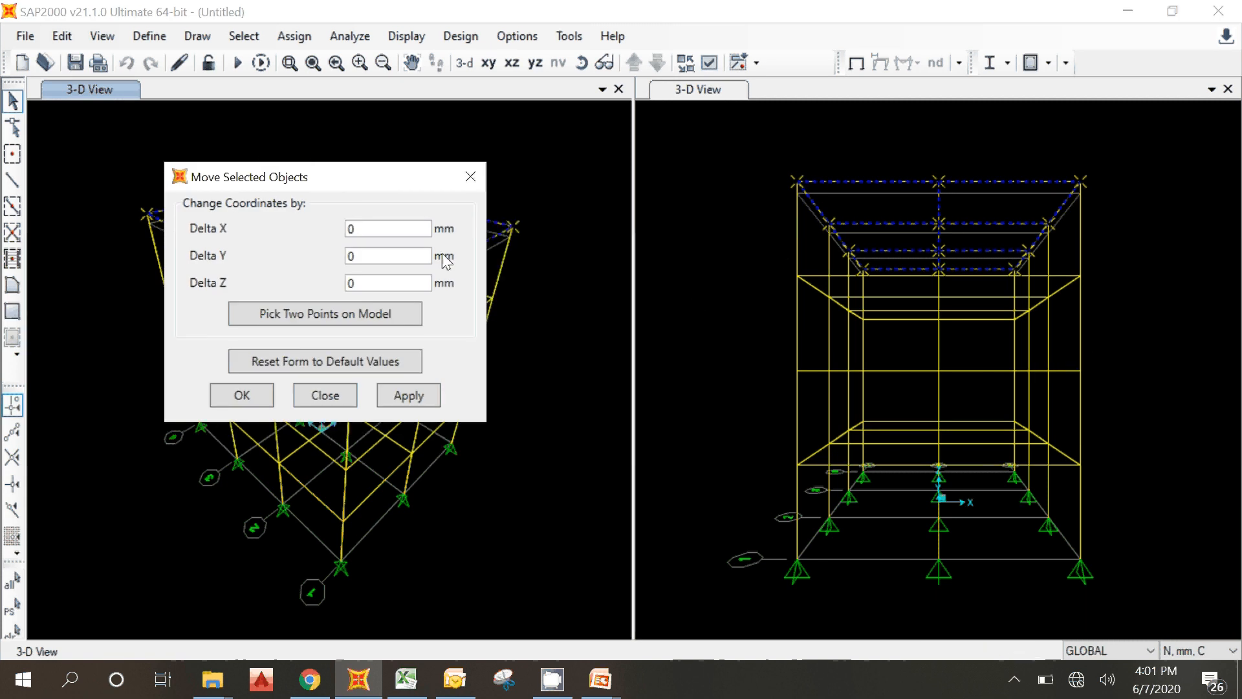
double_click(392, 284)
type("-500")
left_click(245, 395)
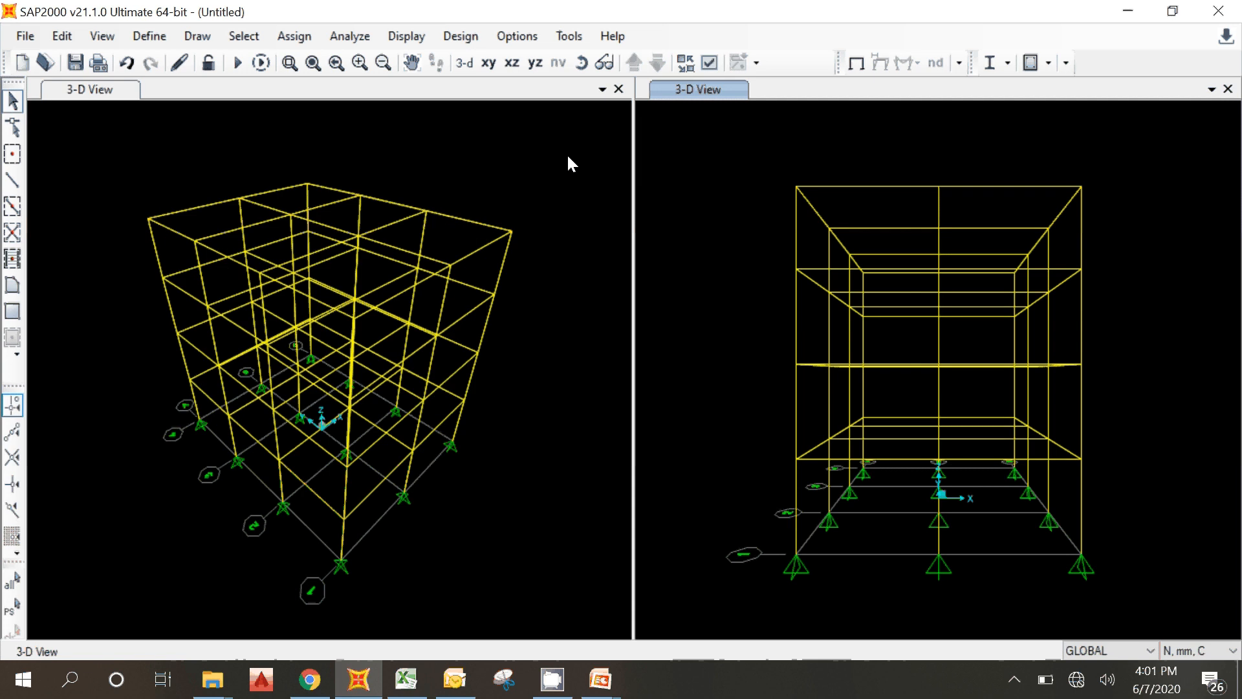
Show the X-Y plan in the second view and step through the grid levels up to Z=15500
left_click(489, 62)
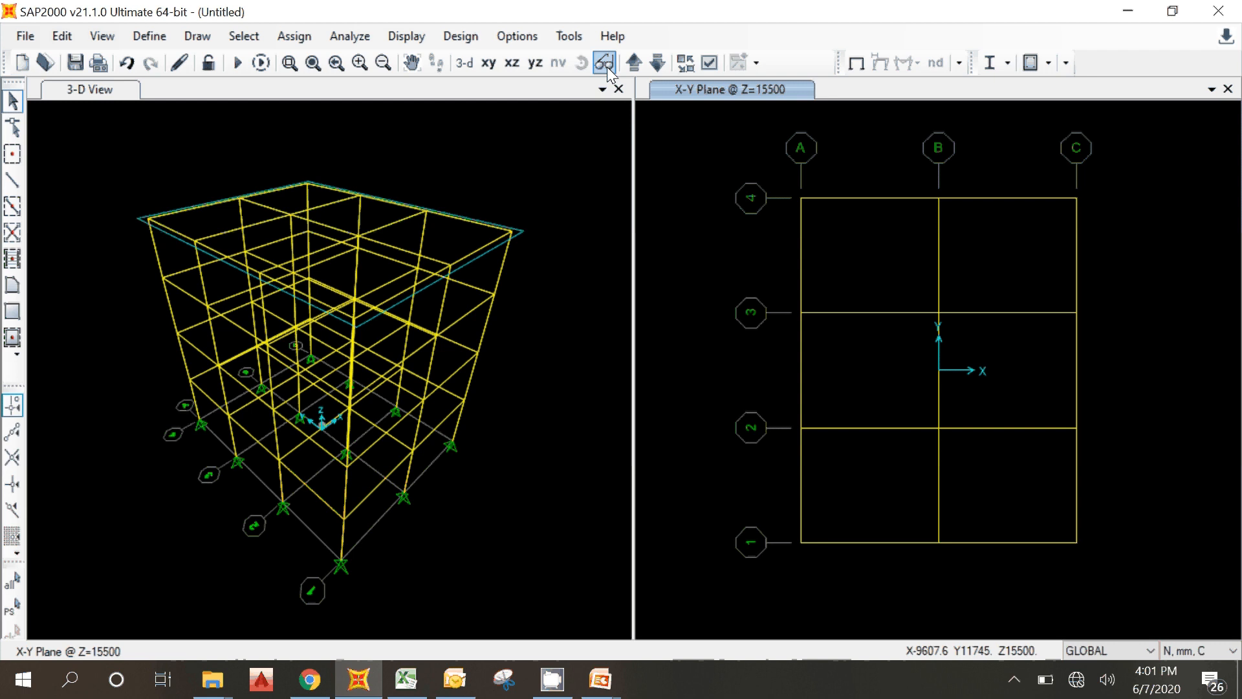
left_click(634, 63)
left_click(634, 63)
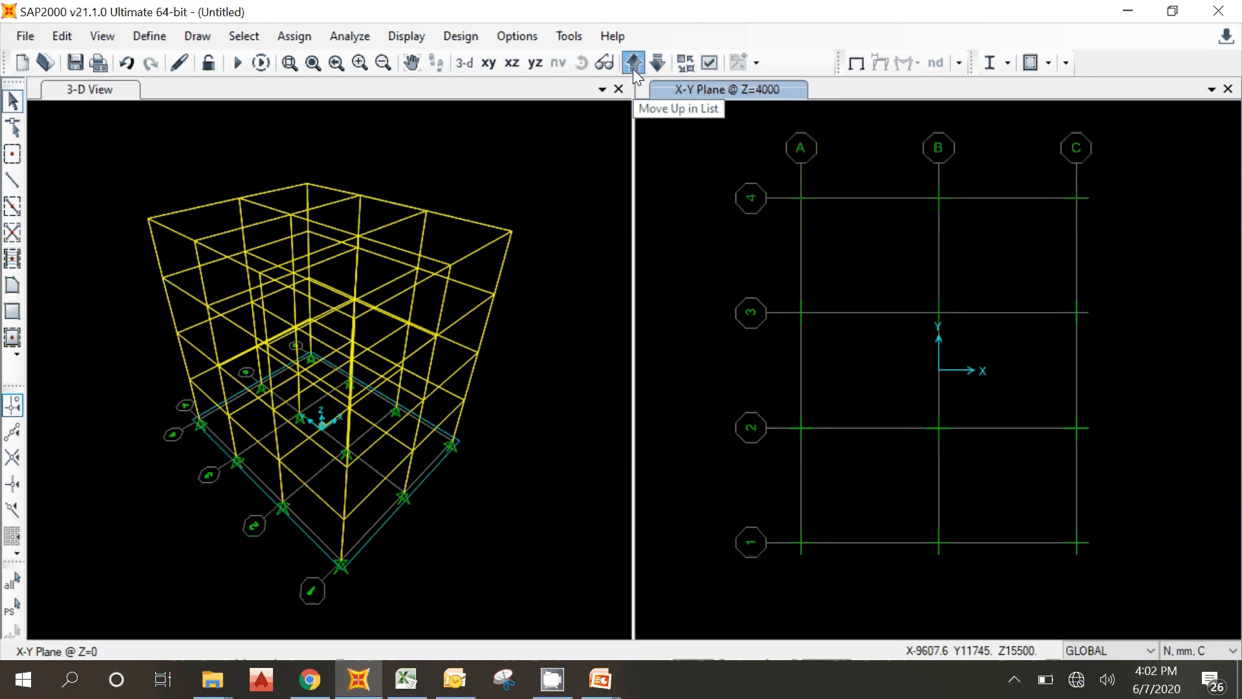
left_click(633, 63)
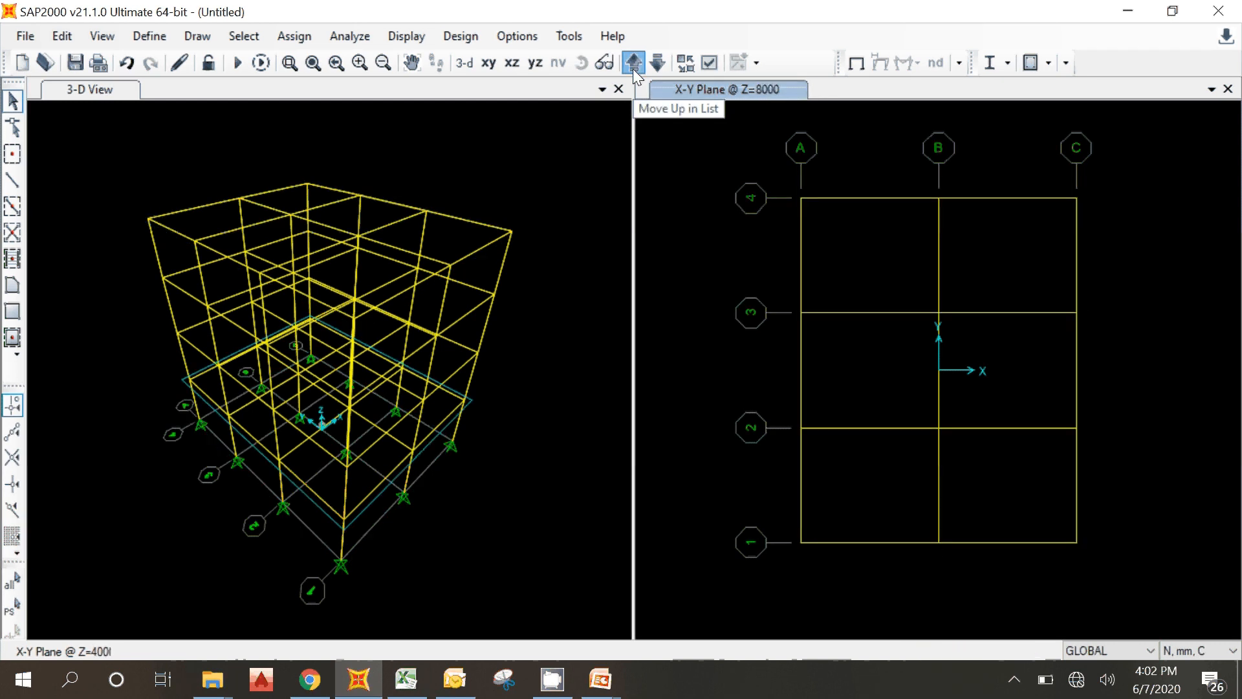
left_click(633, 63)
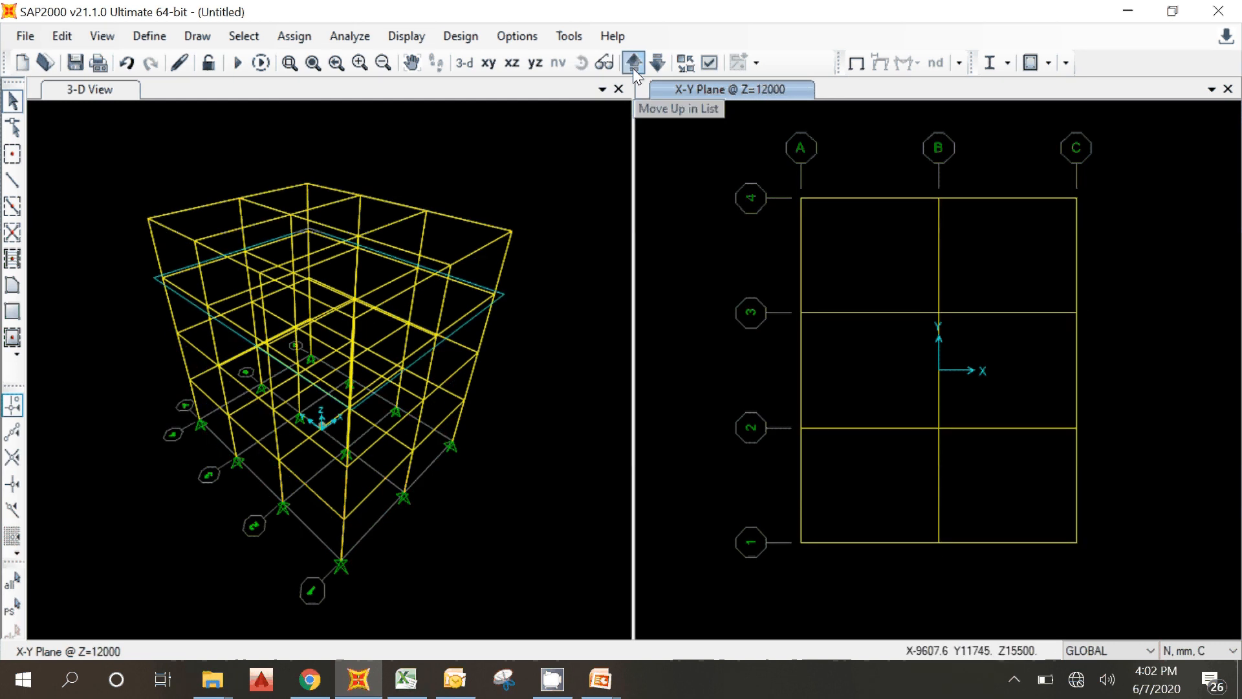
left_click(633, 63)
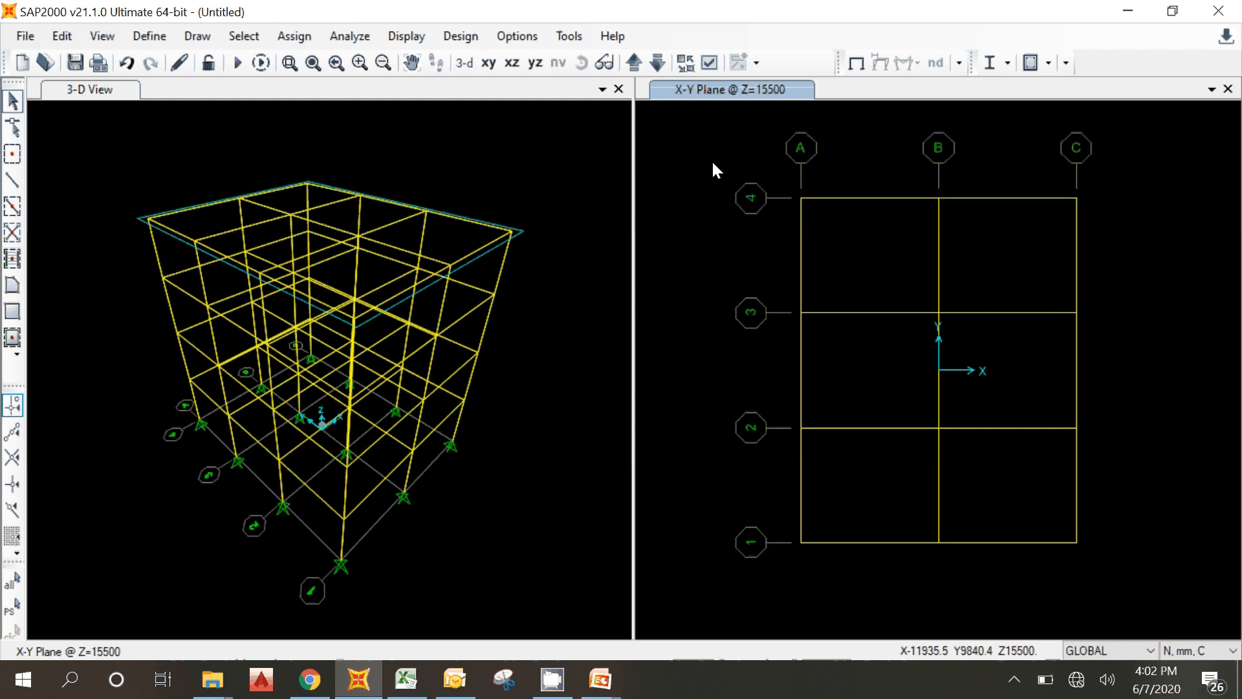
left_click(586, 163)
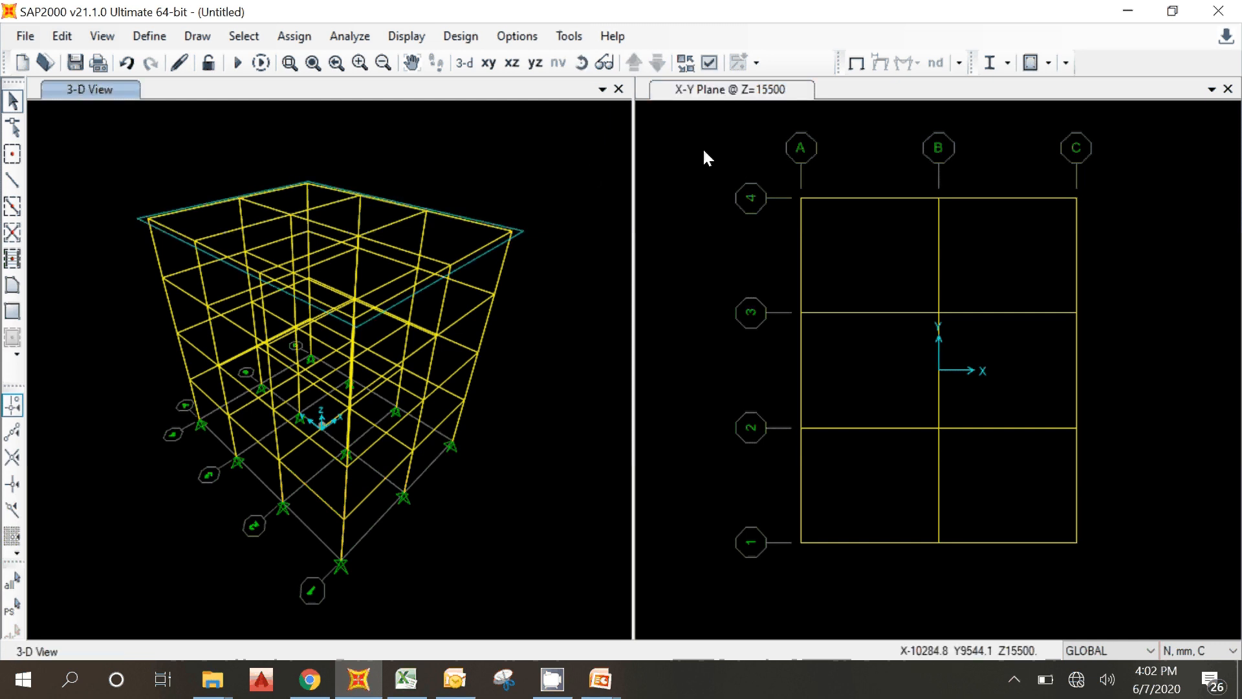
Inspect the line information of the top-story column on grid A in the X-Z elevation at Y=7500
left_click(705, 157)
left_click(514, 63)
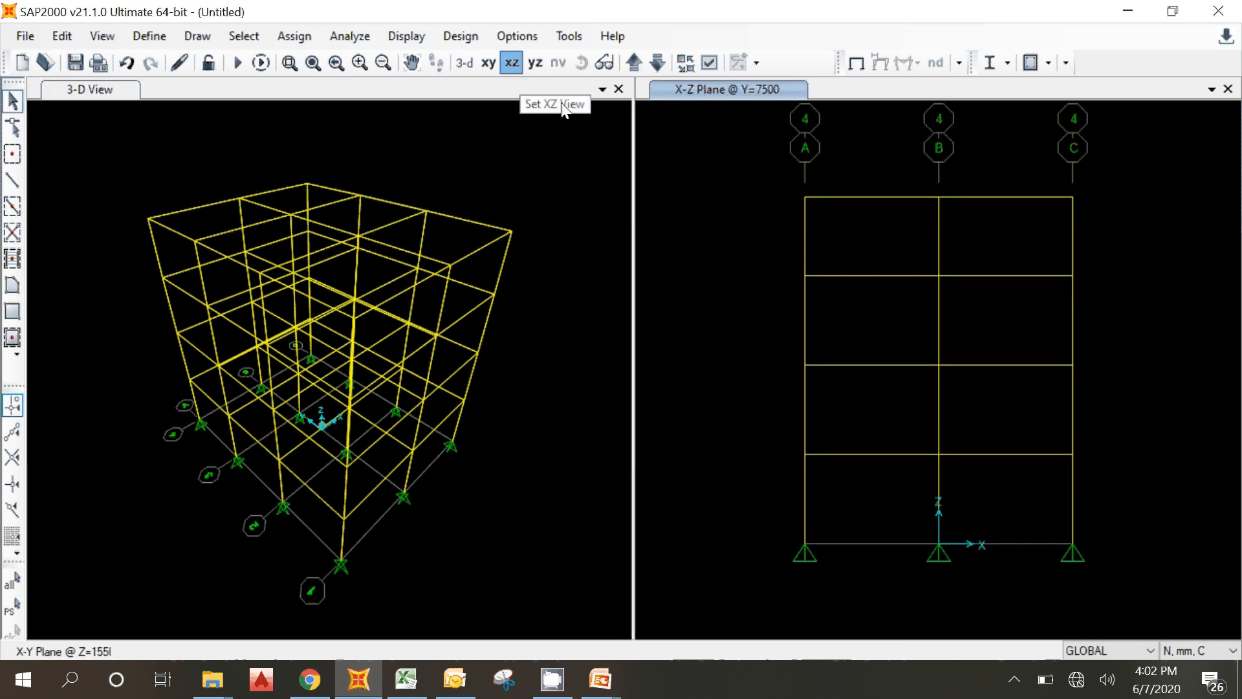
left_click(805, 238)
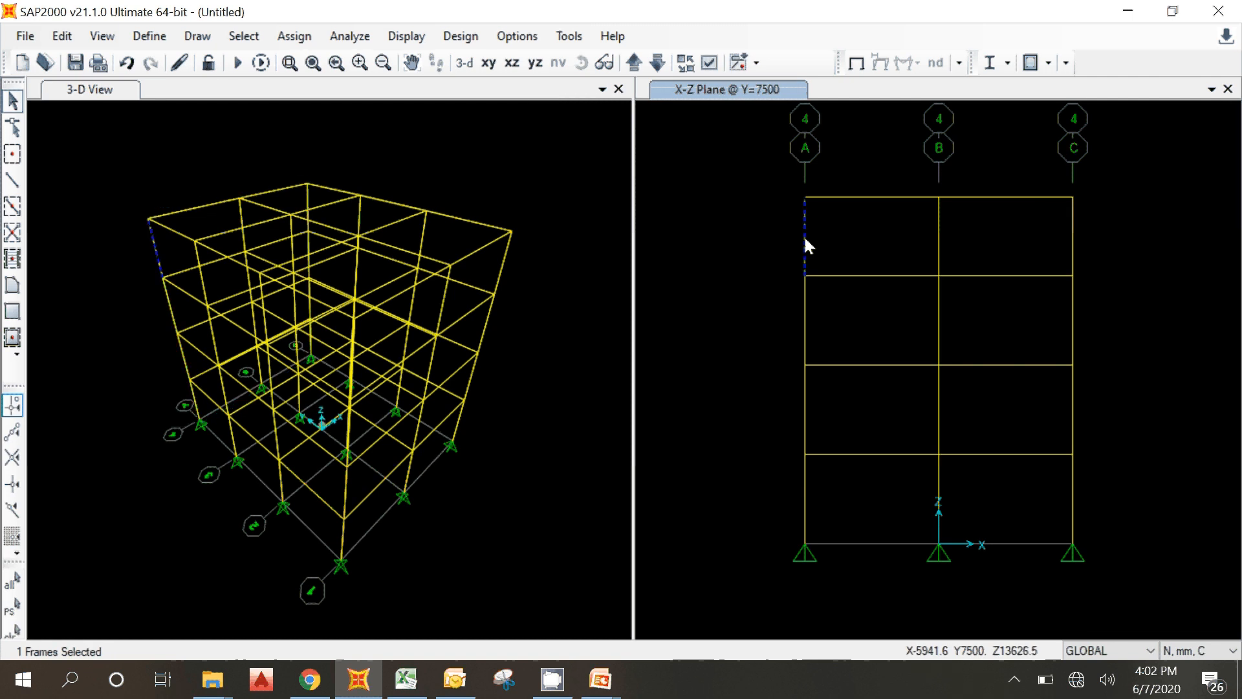
right_click(805, 243)
left_click(398, 131)
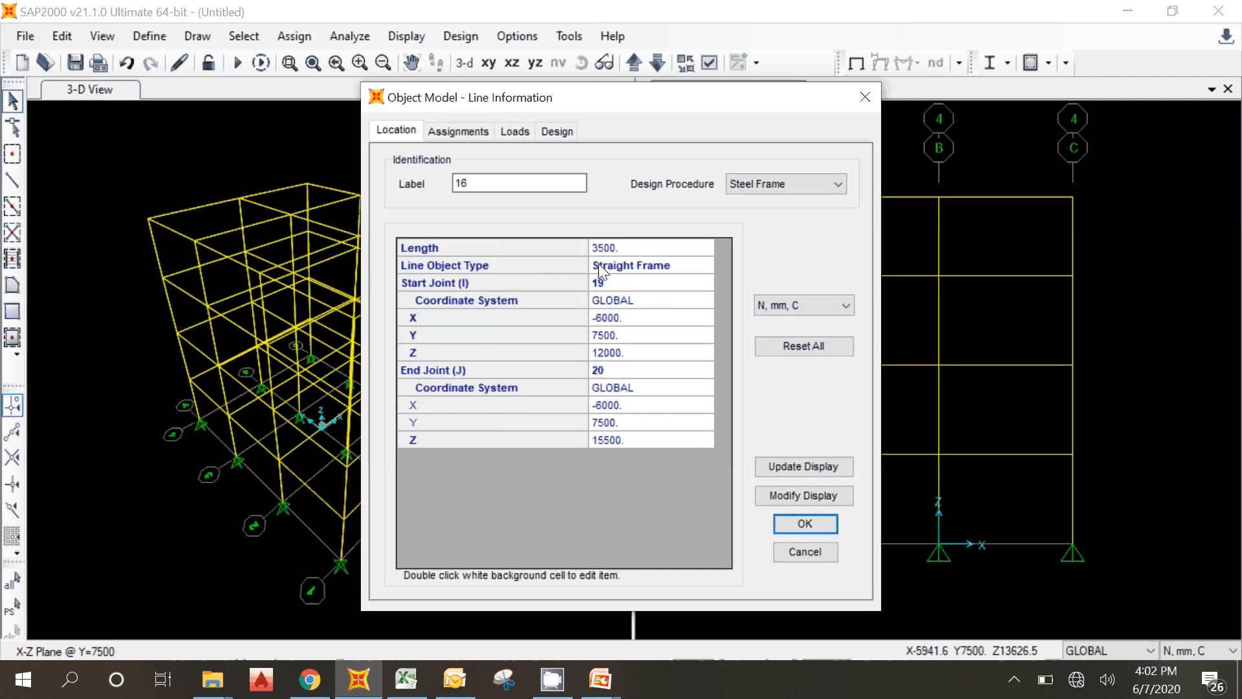
left_click(802, 524)
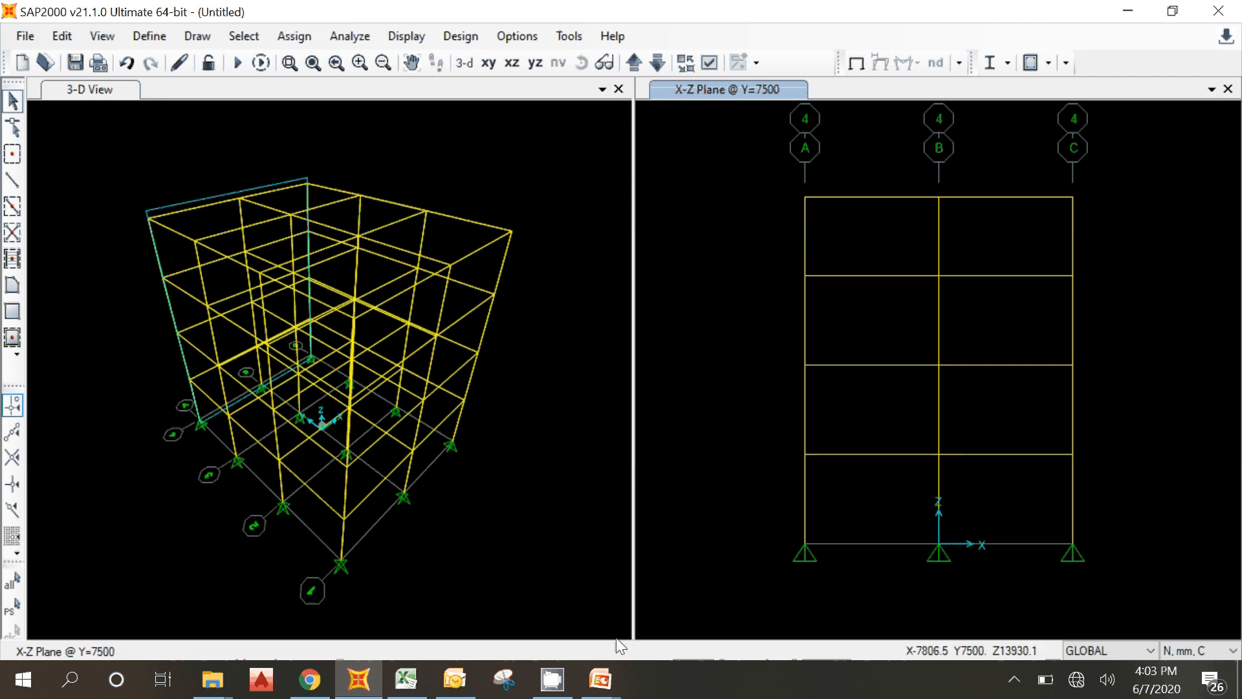
Switch to the Lesson 5 PowerPoint presentation and append "= 20 N/mm2" to the concrete grade line on the General Properties Data slide
mouse_move(600, 679)
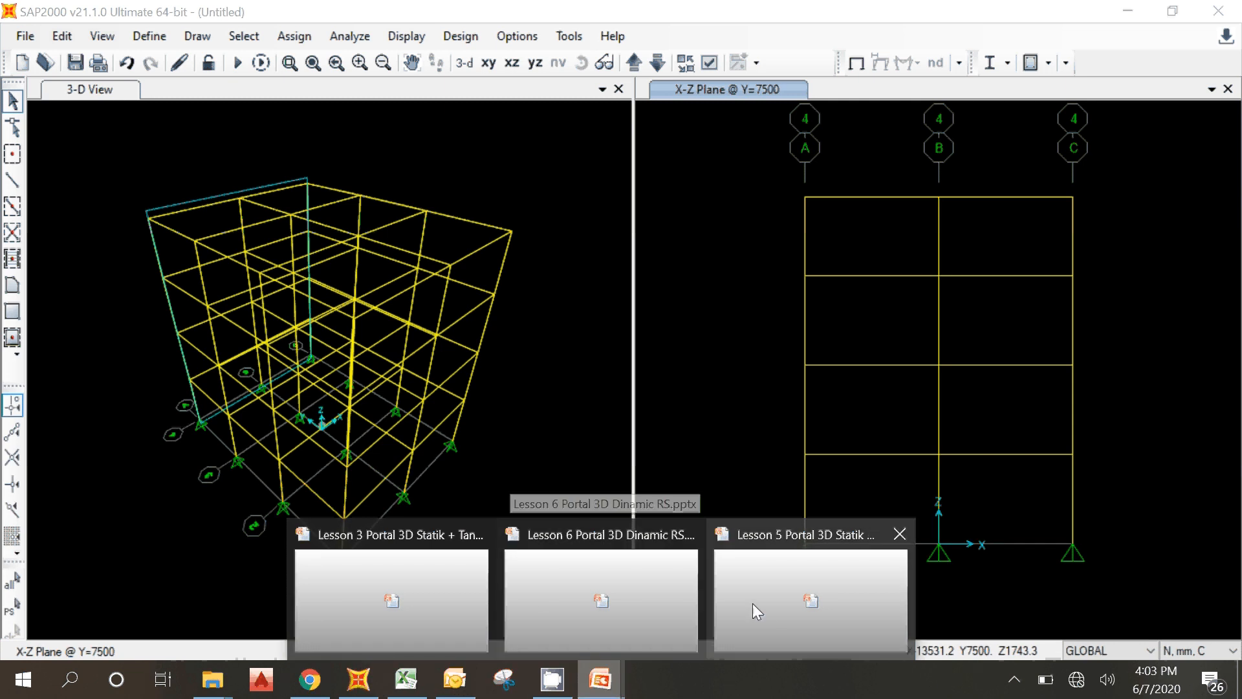
left_click(751, 603)
left_click(144, 523)
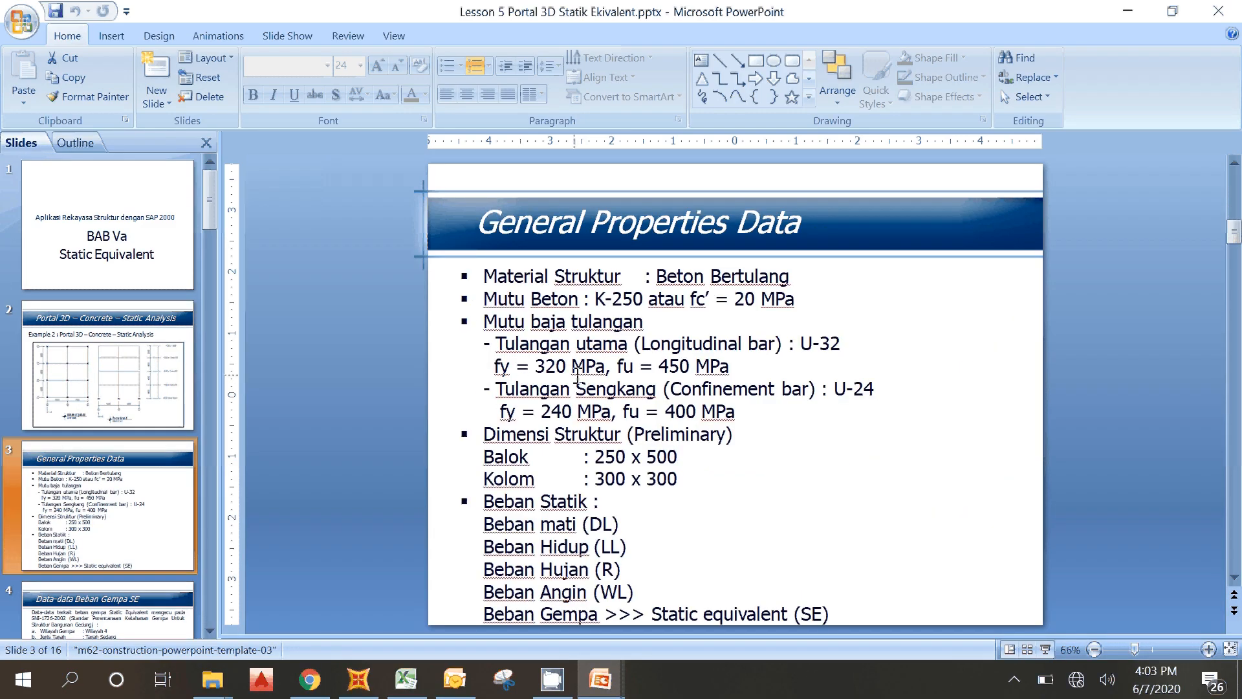
left_click_drag(595, 299, 749, 299)
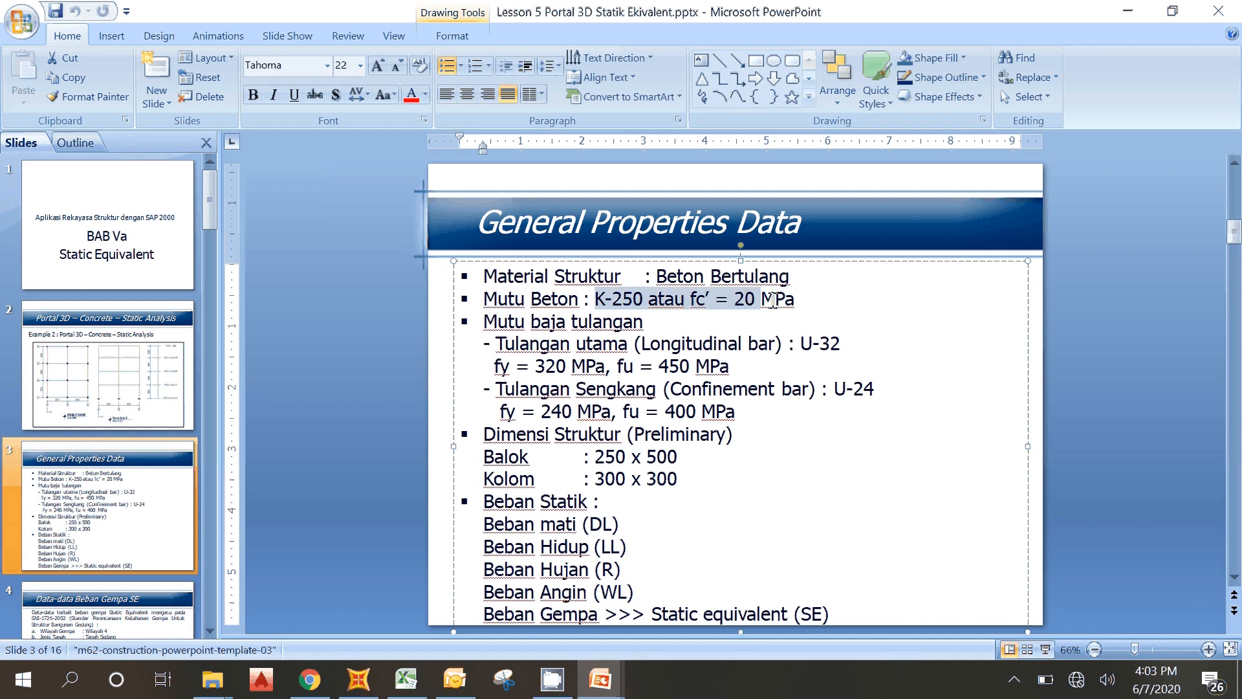
left_click(660, 299)
left_click(801, 303)
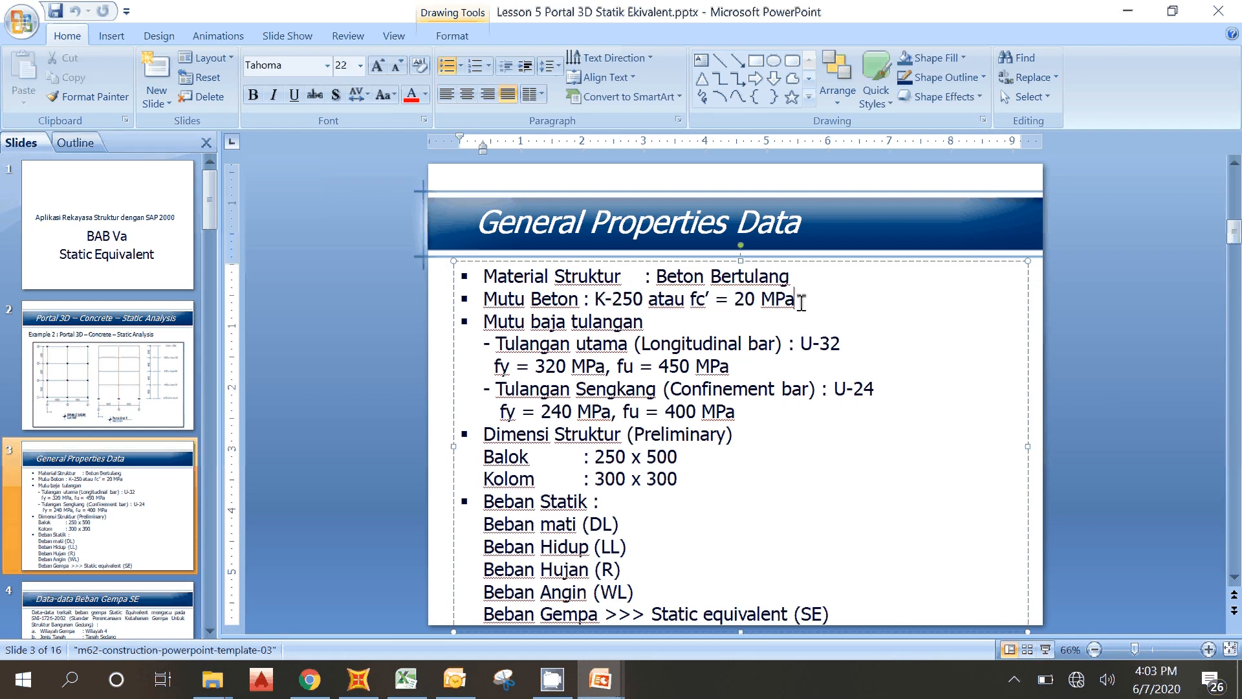
type("= 20")
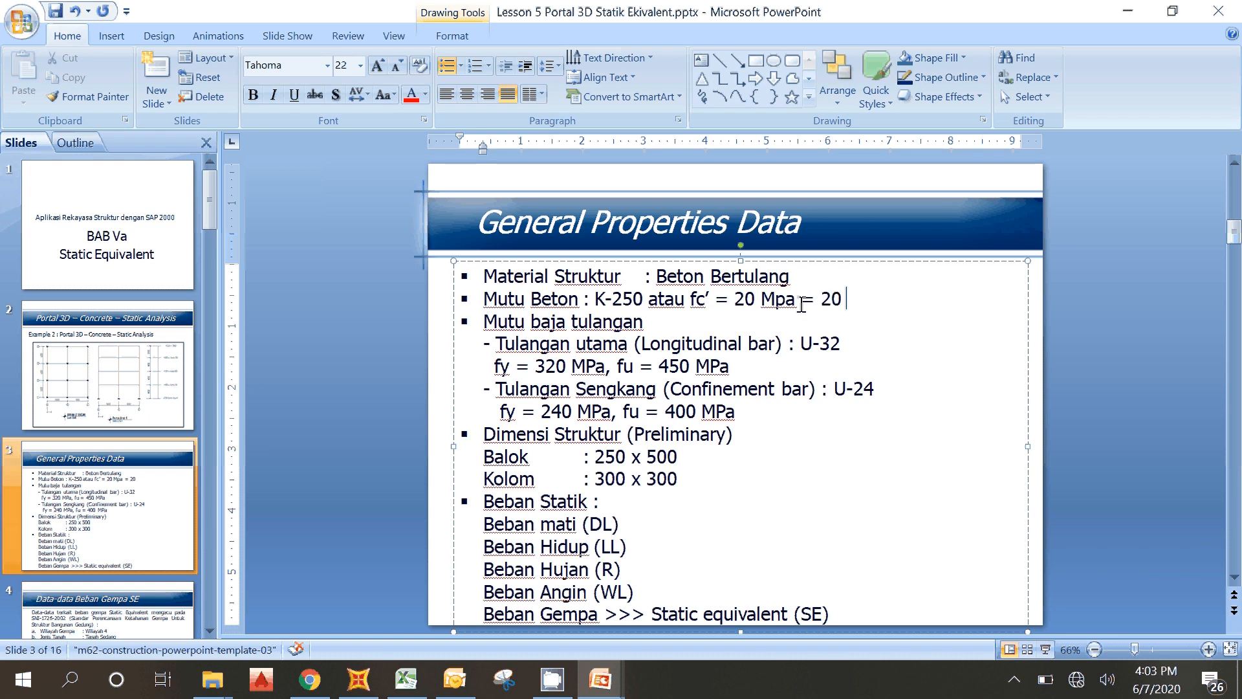
type(" N/mm2")
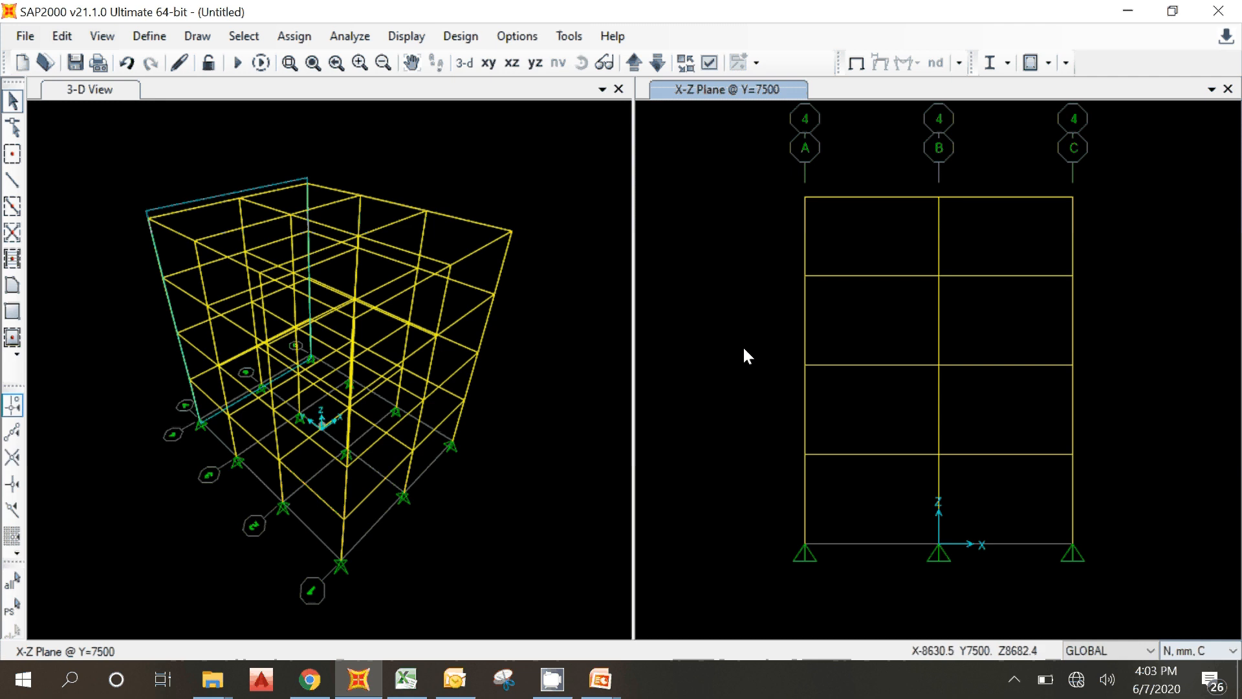
Return to SAP2000, open the 4000Psi concrete material for modification and rename it FC'20MPA
left_click(113, 133)
left_click(149, 37)
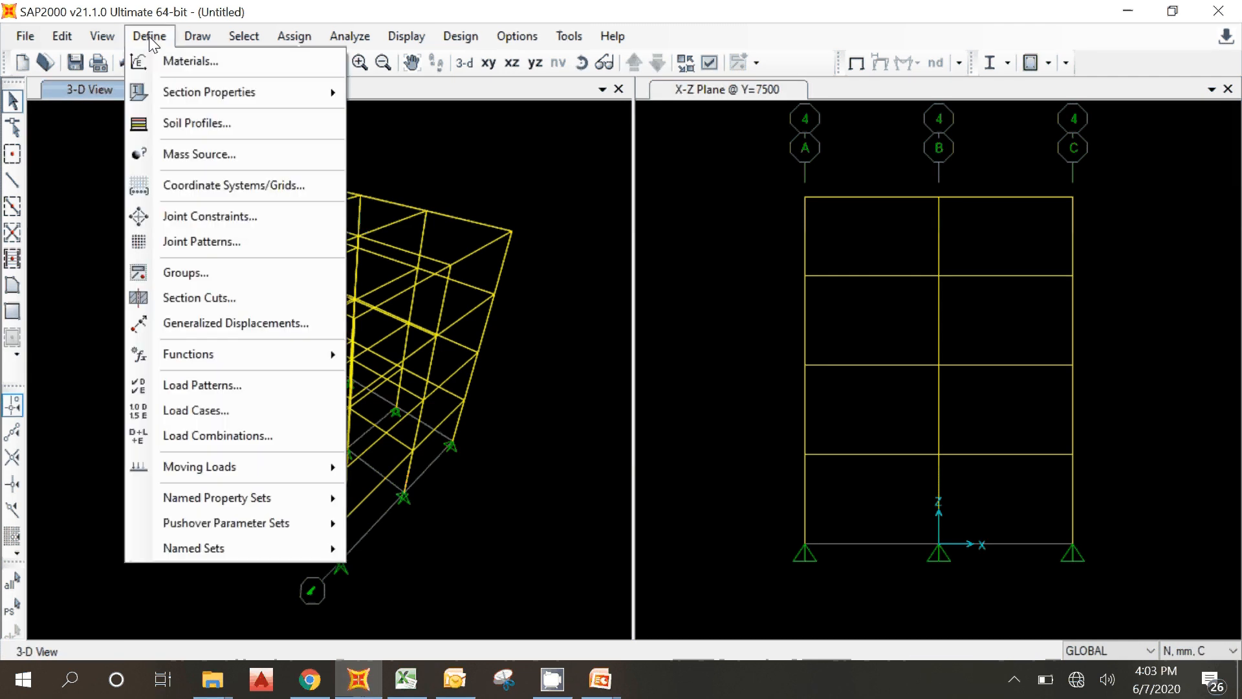
left_click(187, 61)
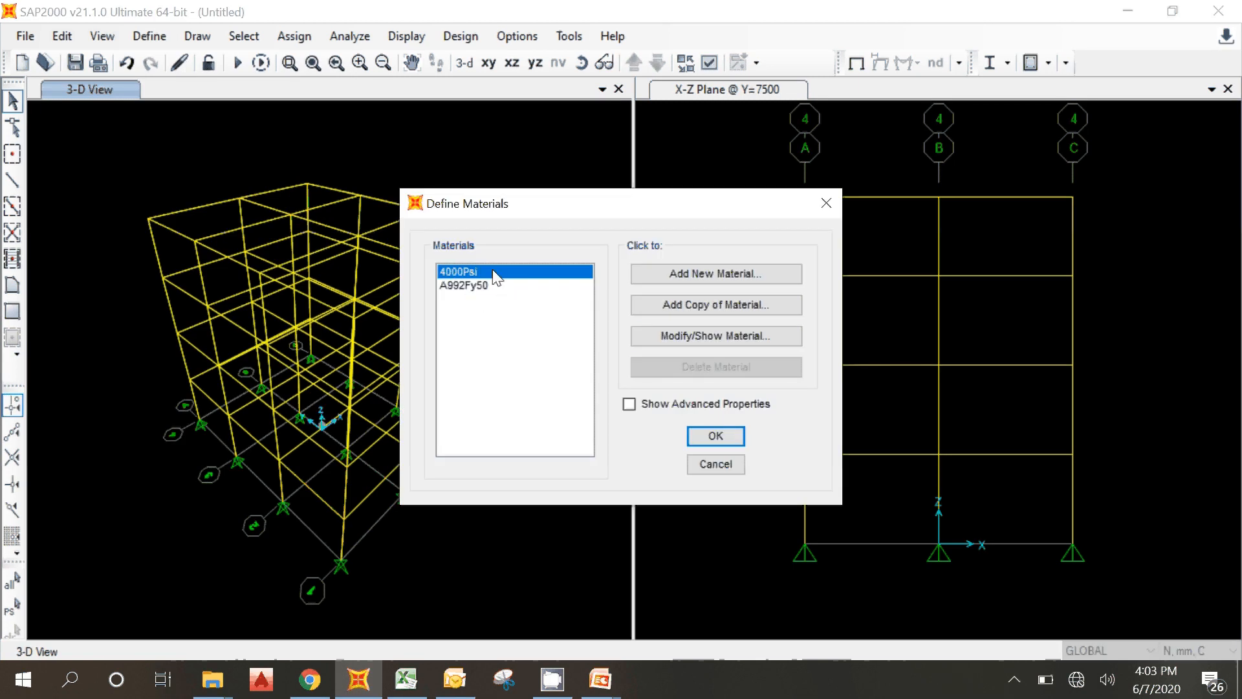
left_click(662, 336)
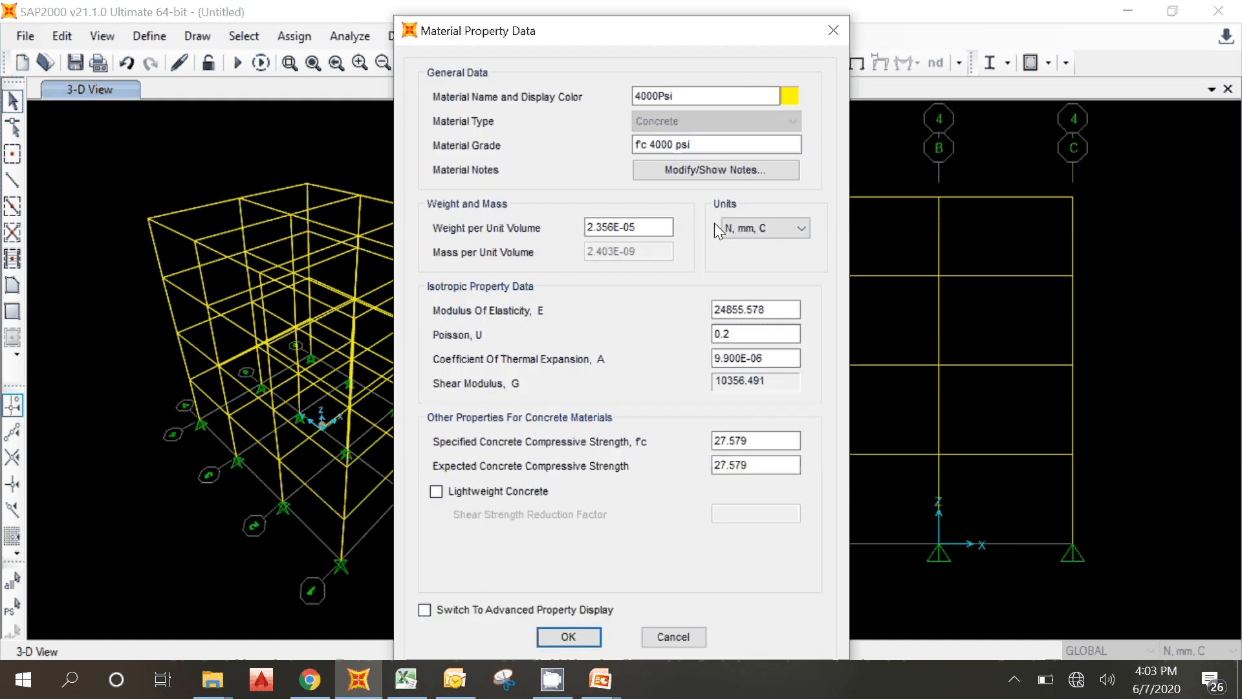
double_click(710, 96)
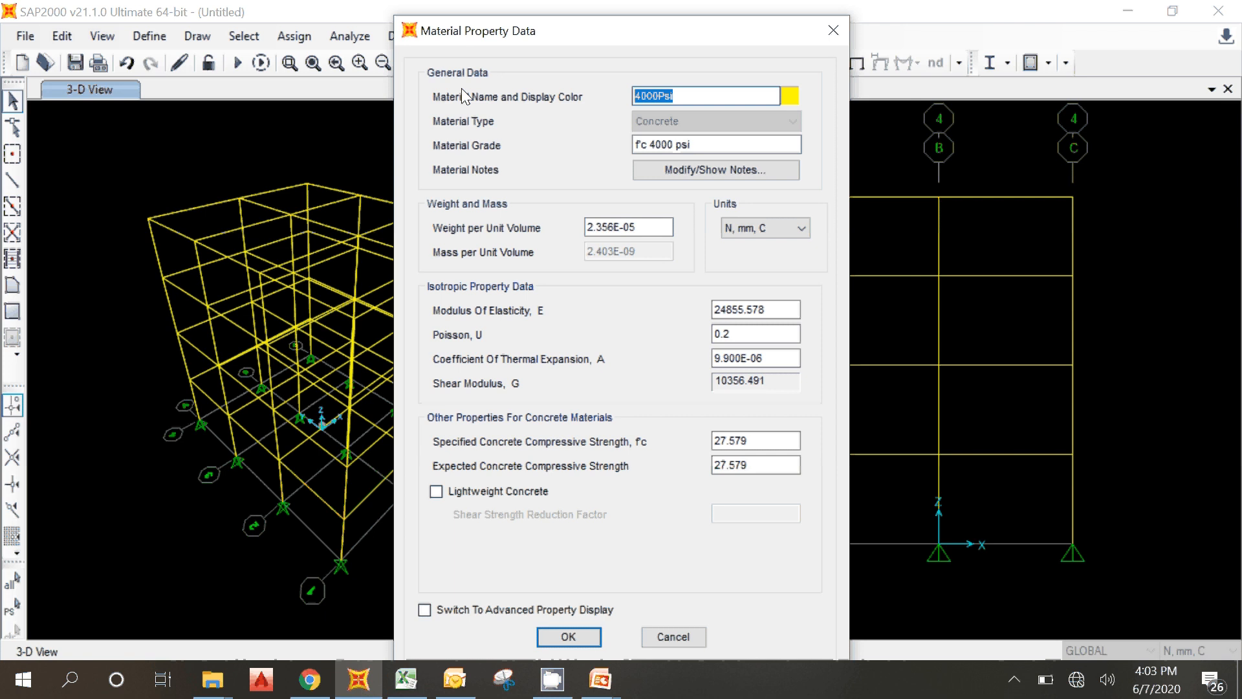
type("FC'20MPA")
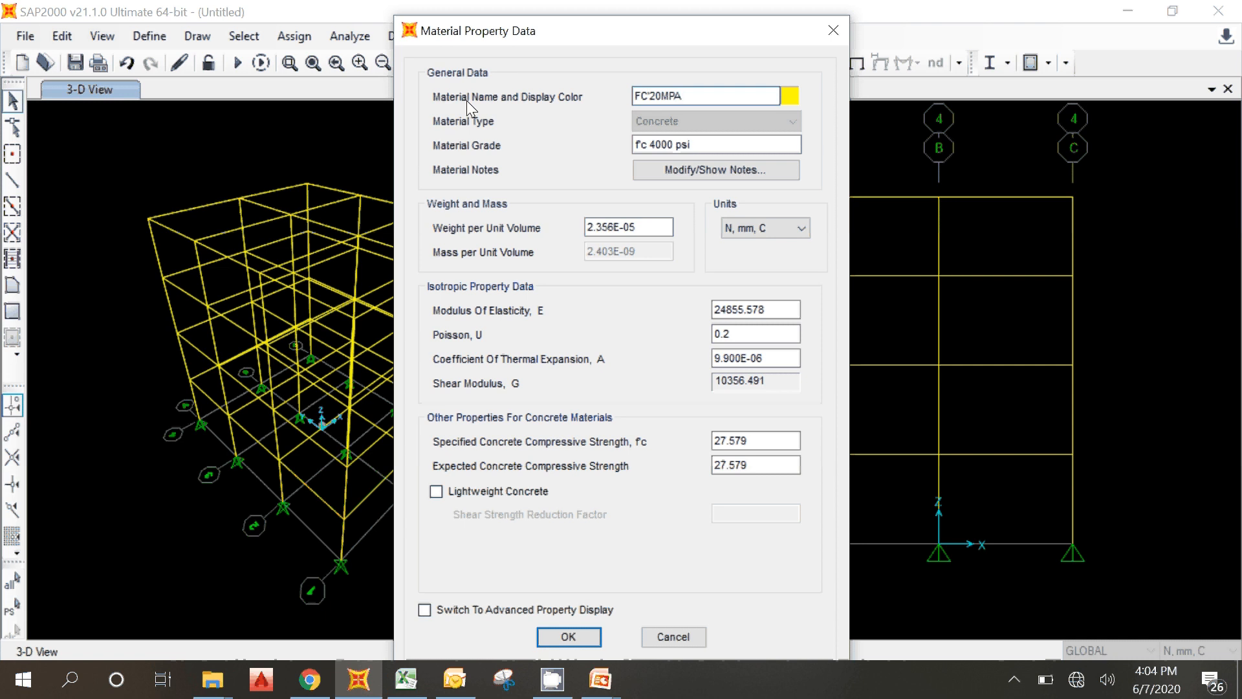
Set both the specified and the expected concrete compressive strength to 20 N/mm2
left_click(778, 440)
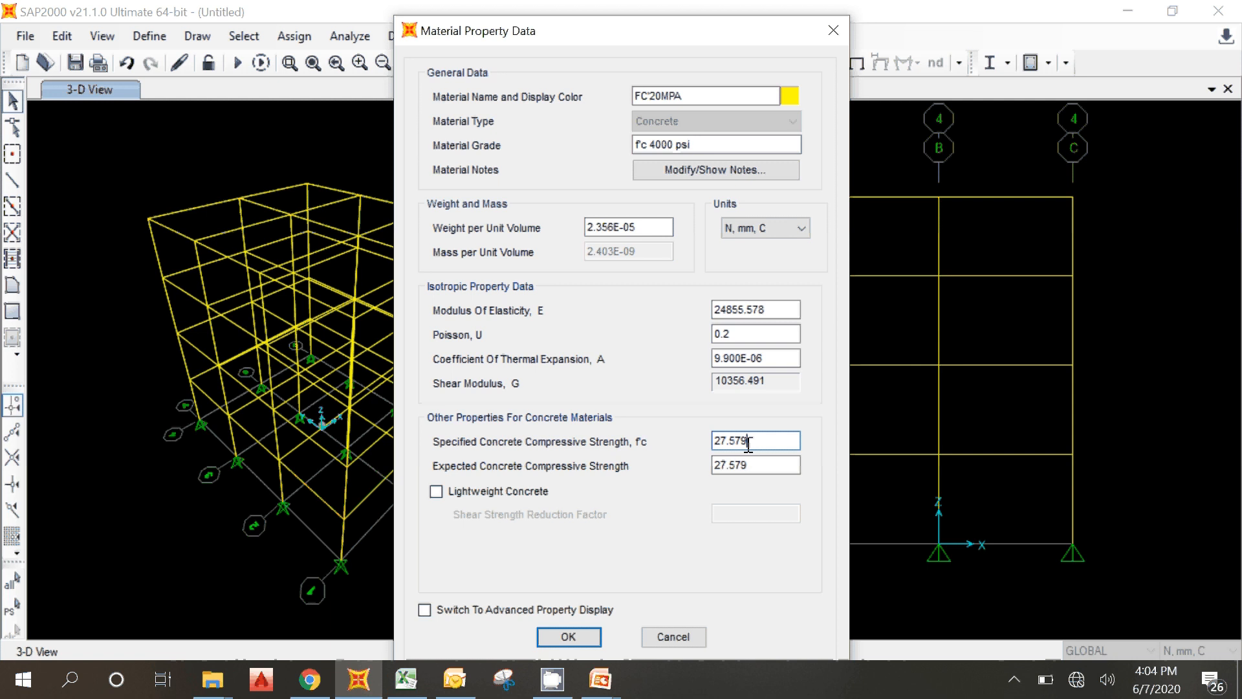
left_click_drag(763, 444, 641, 447)
type("20")
double_click(761, 471)
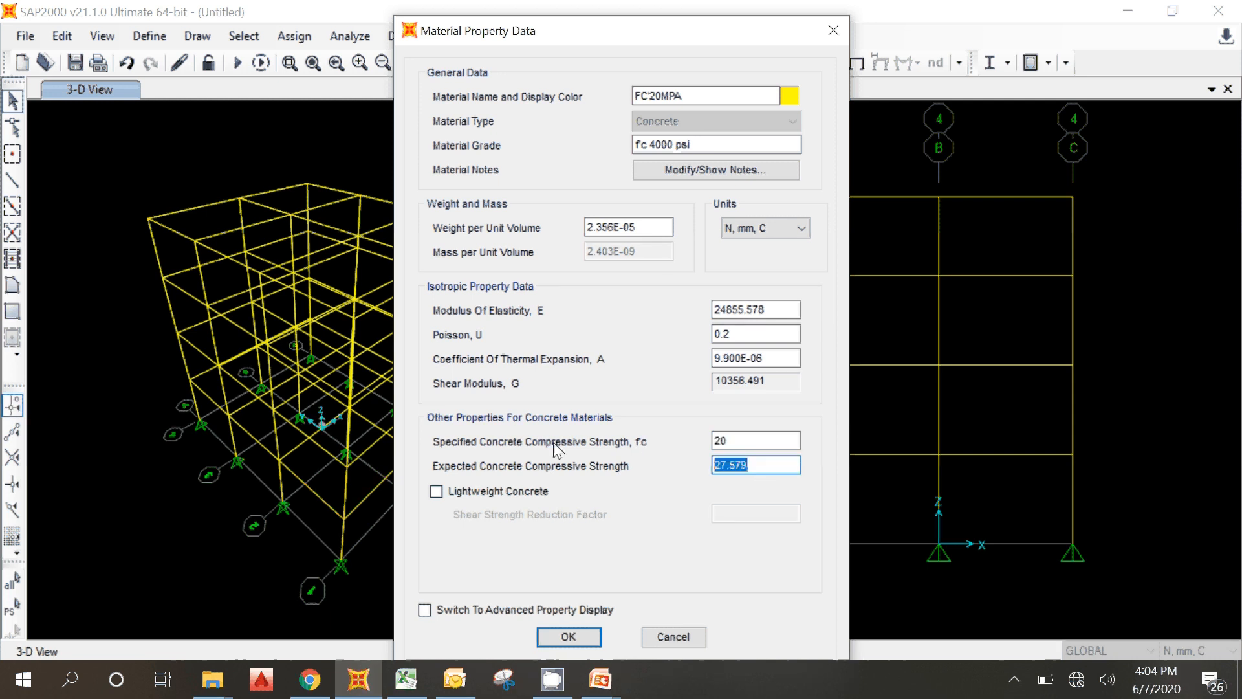
type("20")
Set the material's weight per unit volume to 25 in KN, m, C units and return the units to N, mm, C
left_click(654, 232)
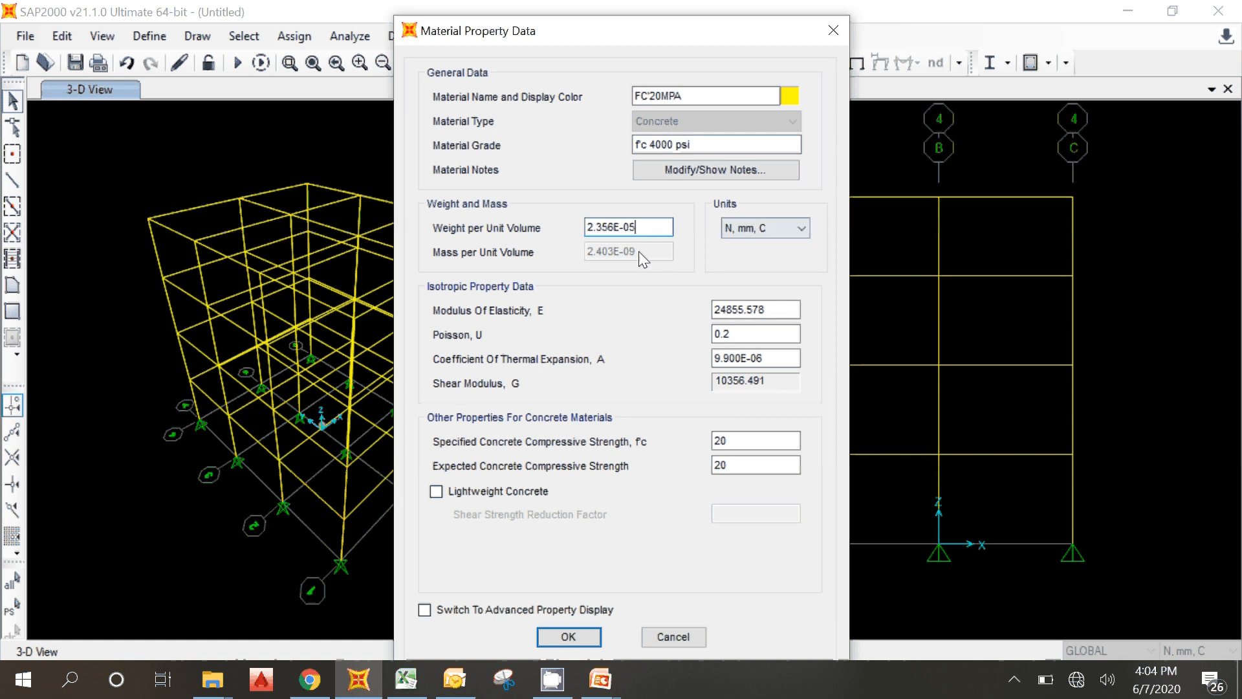
left_click(764, 227)
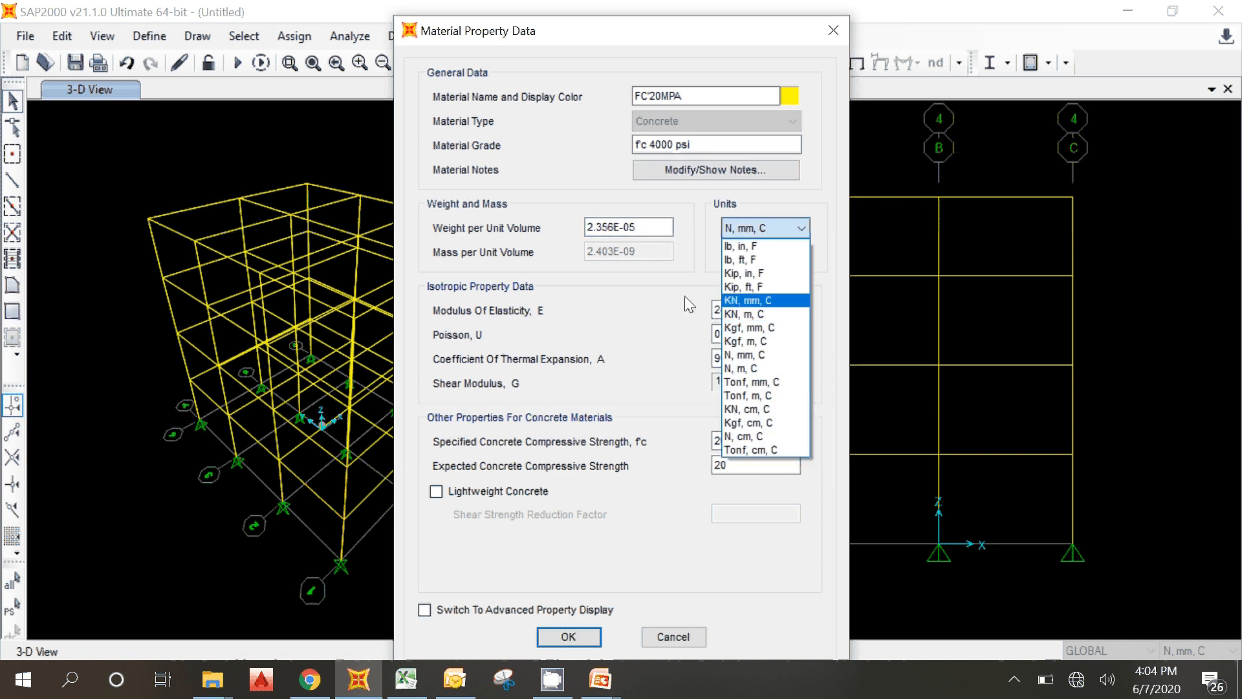
left_click(737, 315)
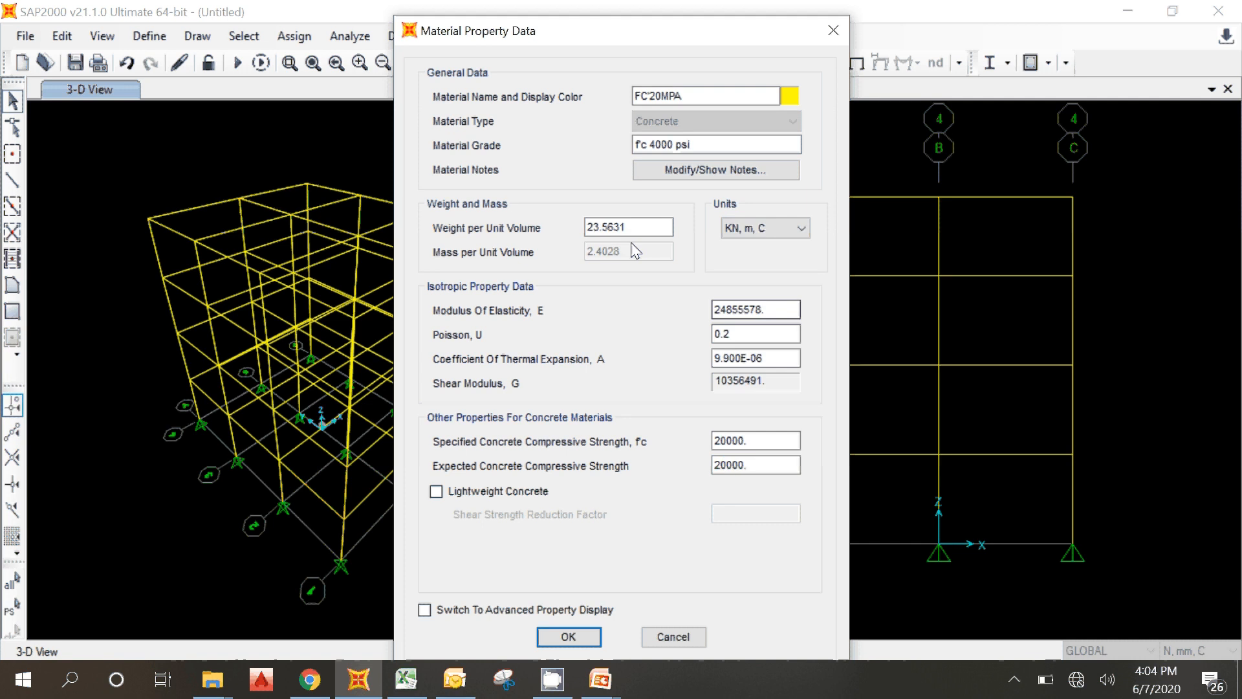
left_click_drag(634, 229, 446, 226)
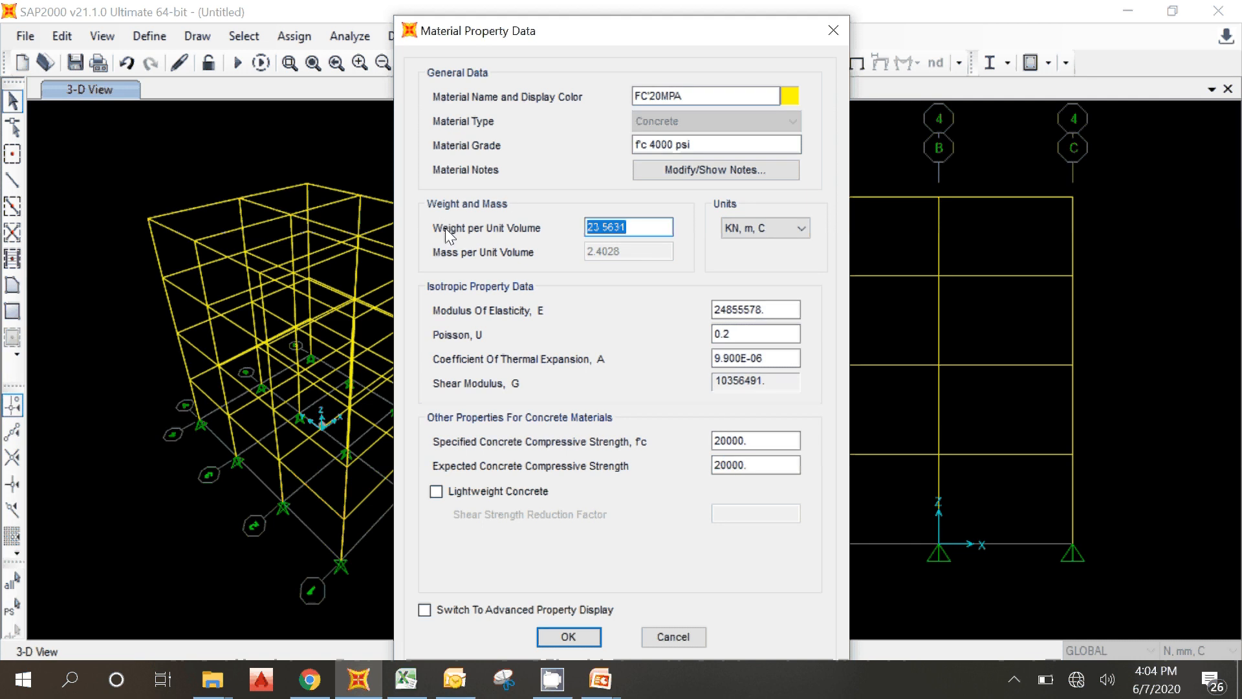
type("25")
left_click(730, 310)
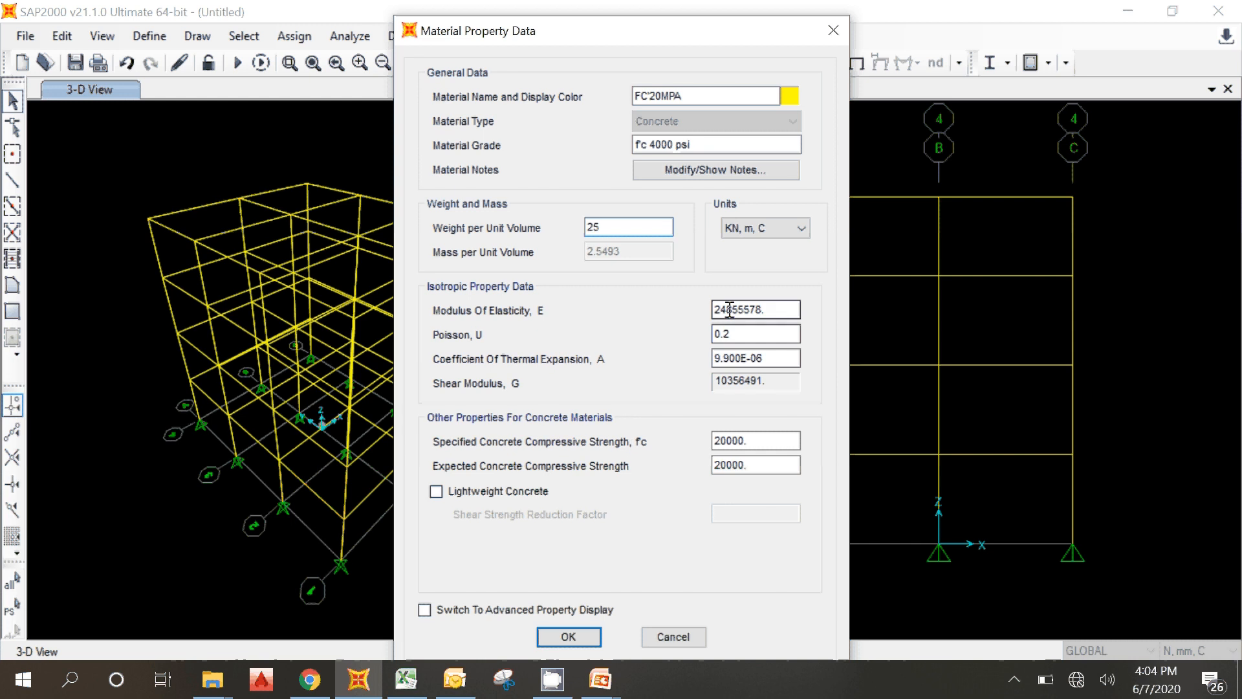
left_click(759, 227)
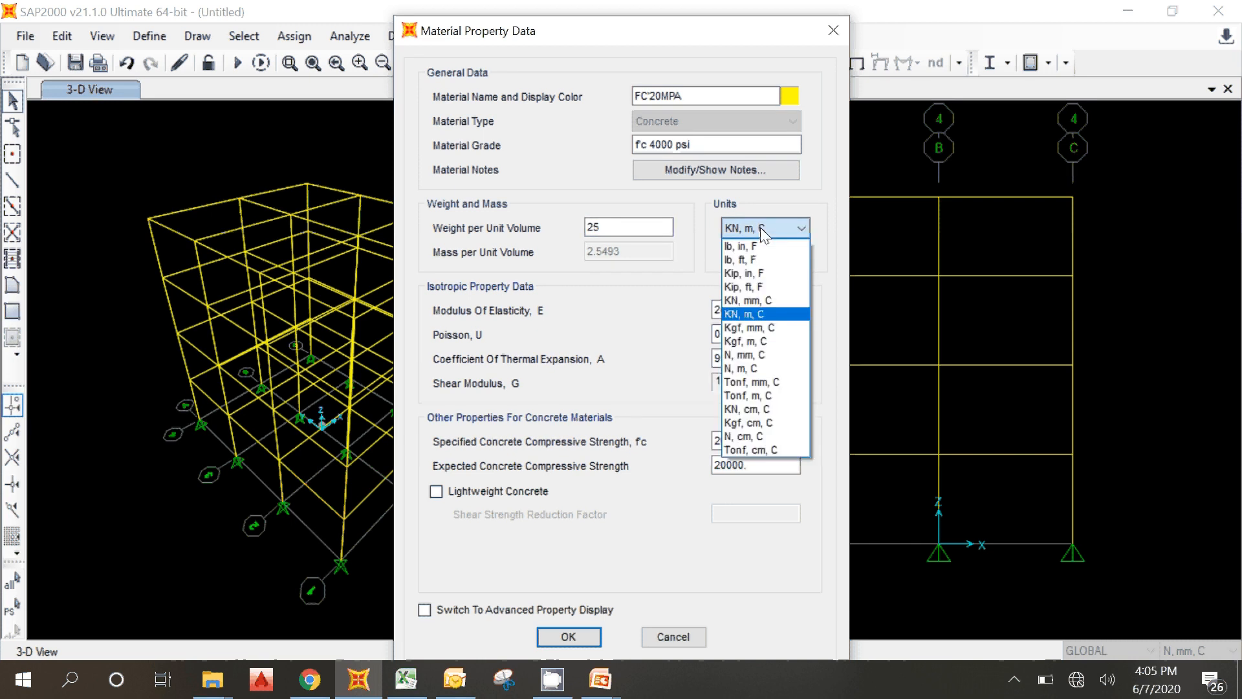
left_click(756, 355)
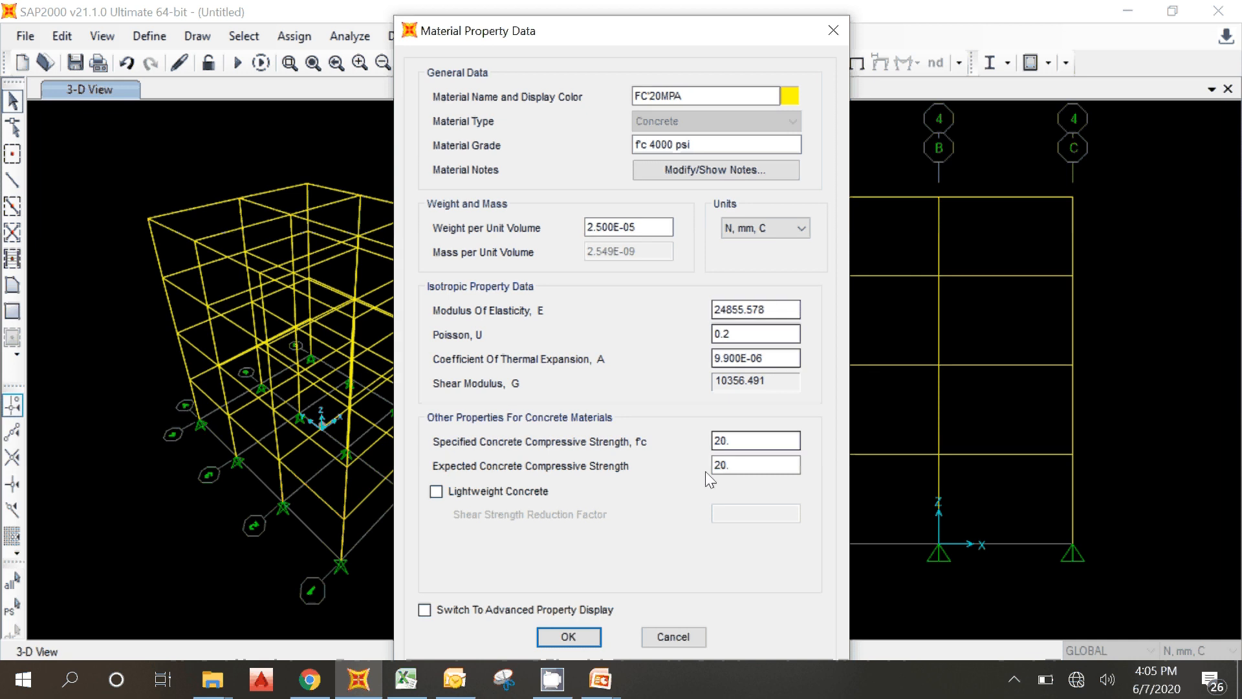
Review the FC'20MPA material's weight and strength values in KN, m, C units, and return the units to N, mm, C
left_click(735, 463)
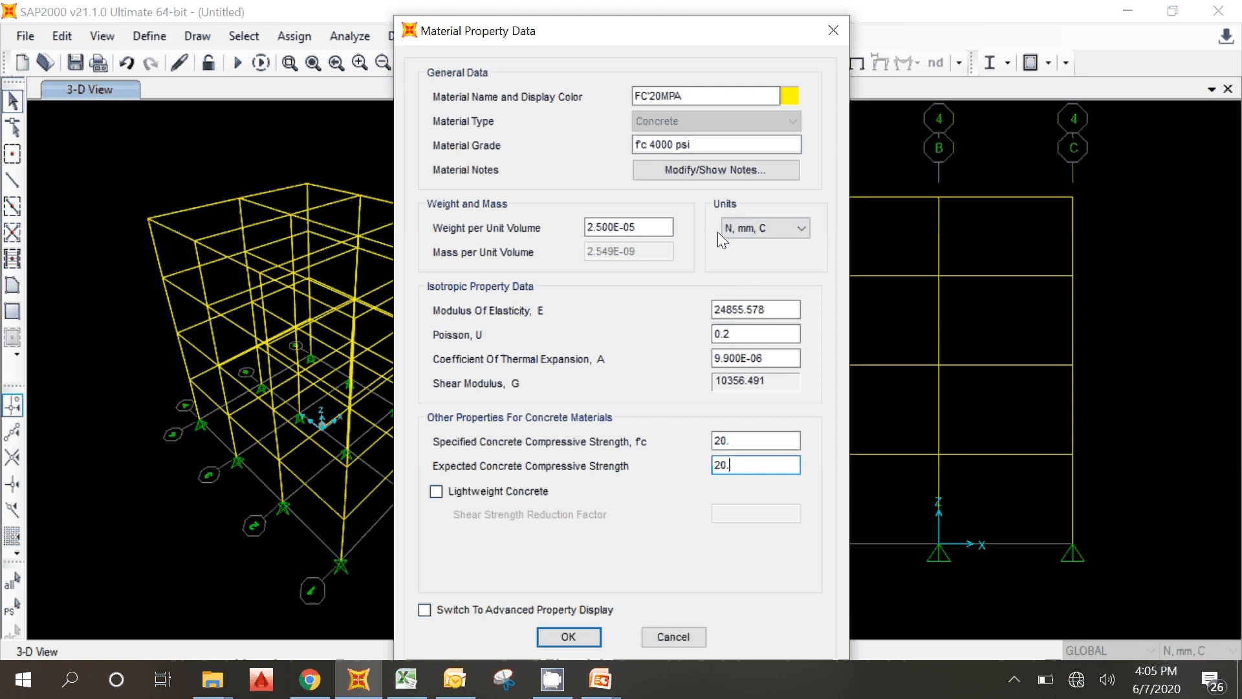
left_click(795, 441)
left_click(744, 229)
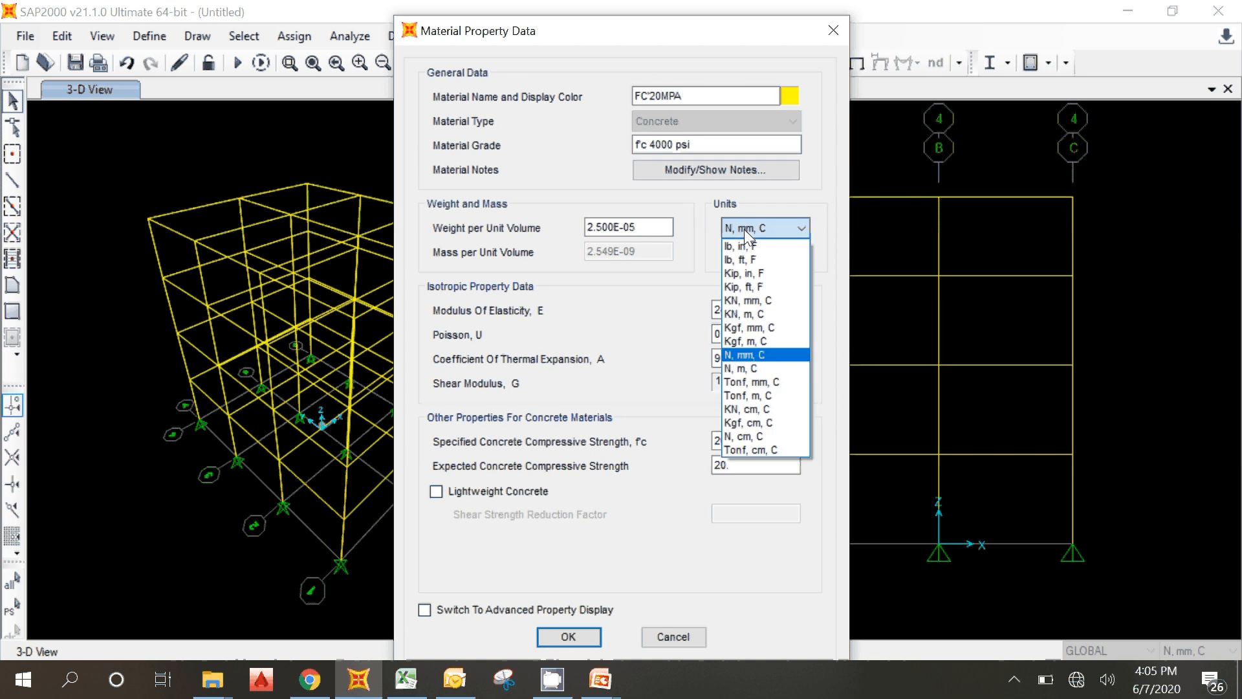
left_click(744, 314)
key("Tab")
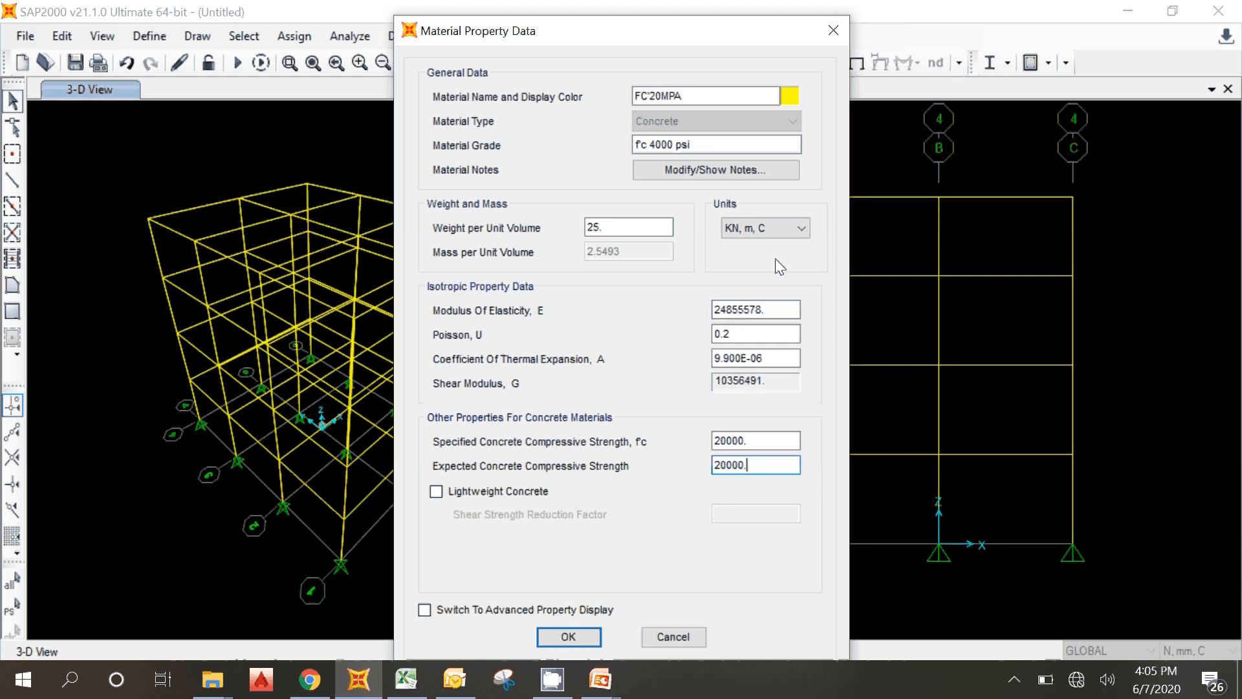
left_click(755, 232)
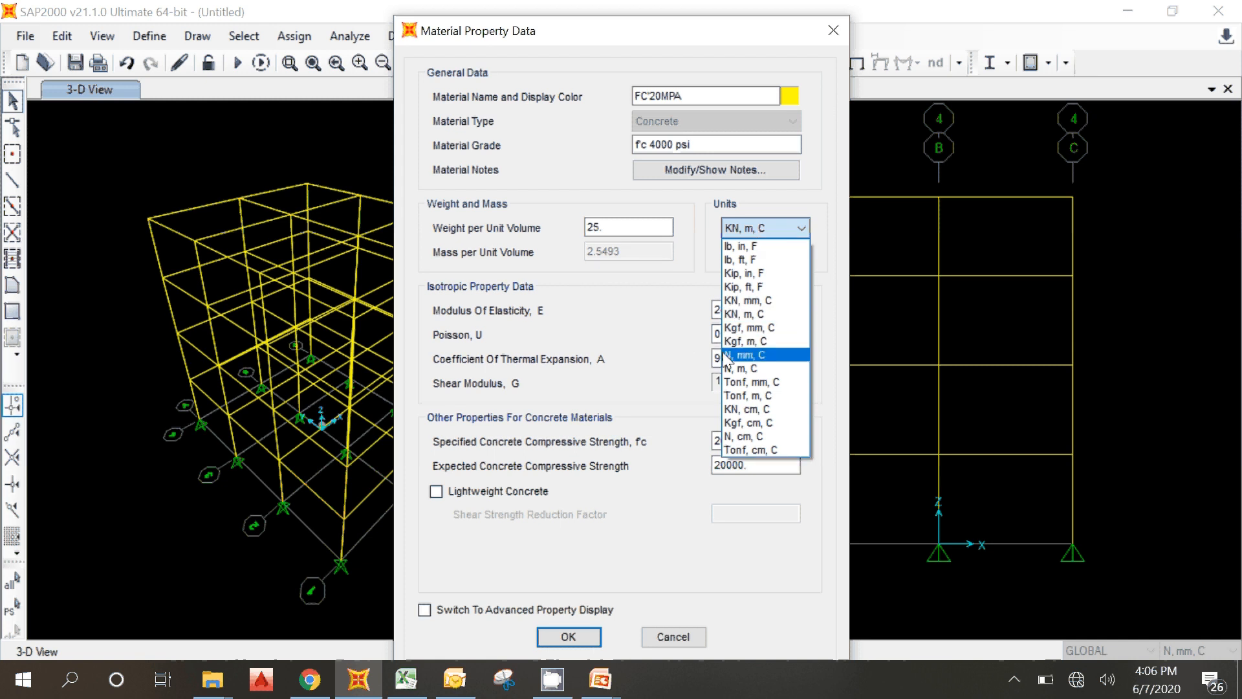
left_click(731, 315)
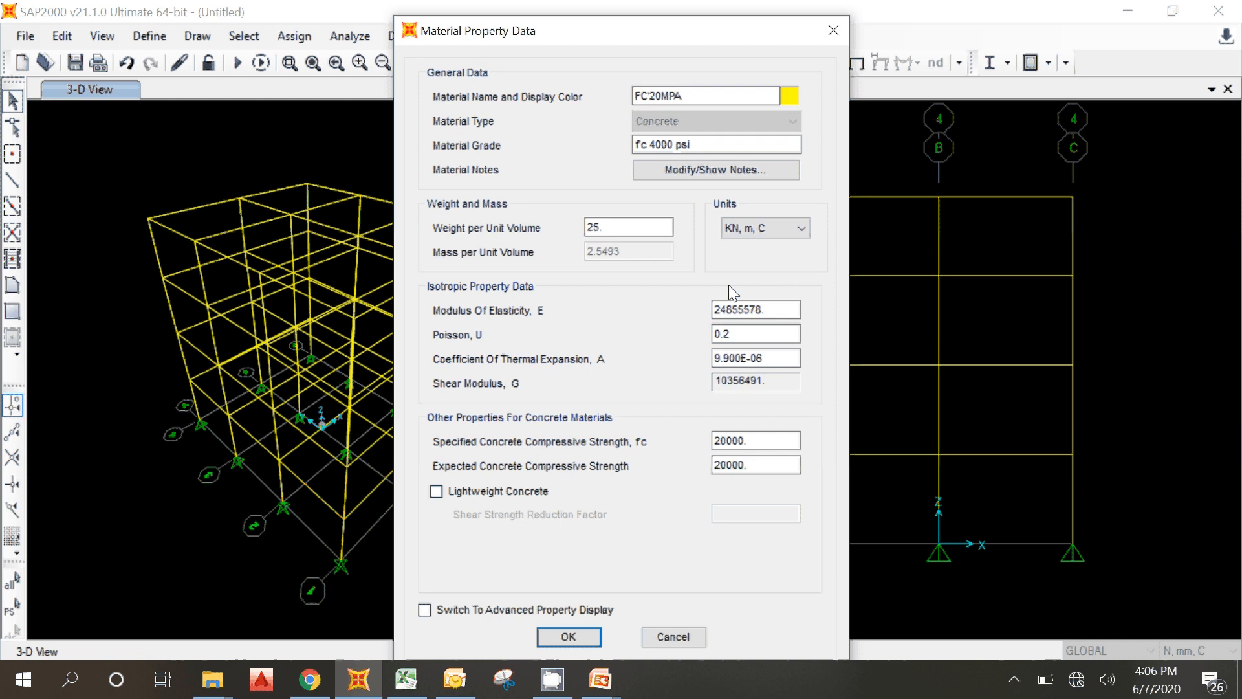
left_click(748, 231)
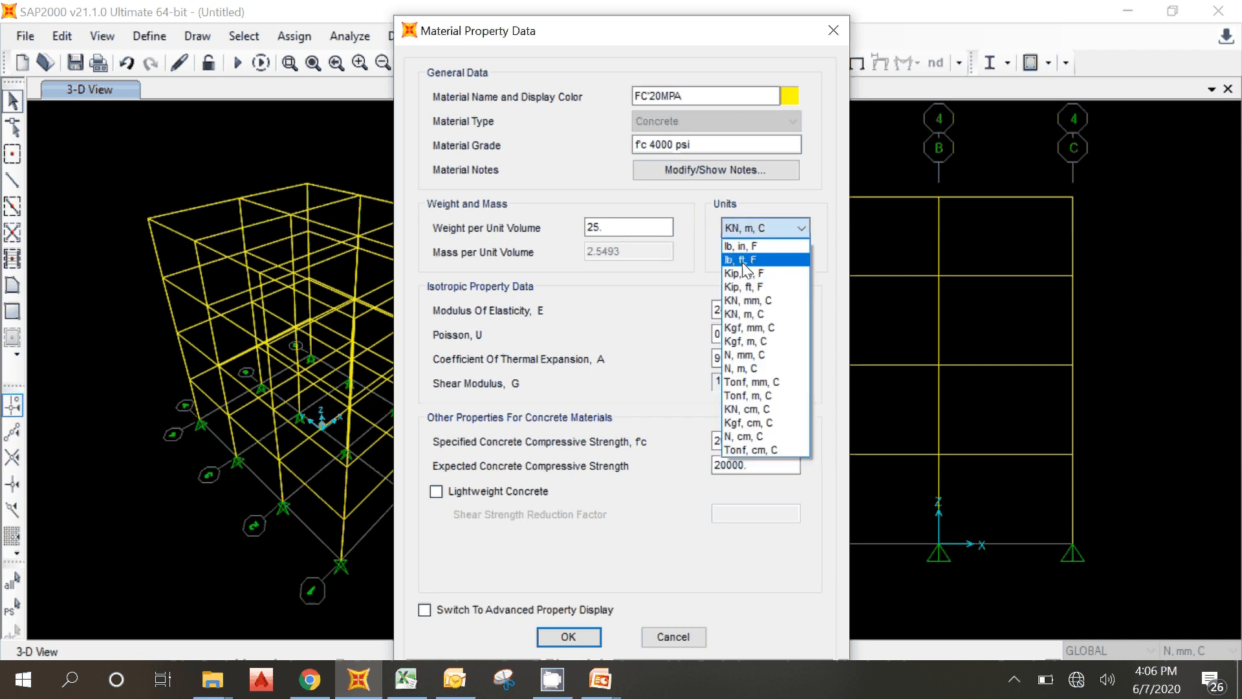
left_click(744, 355)
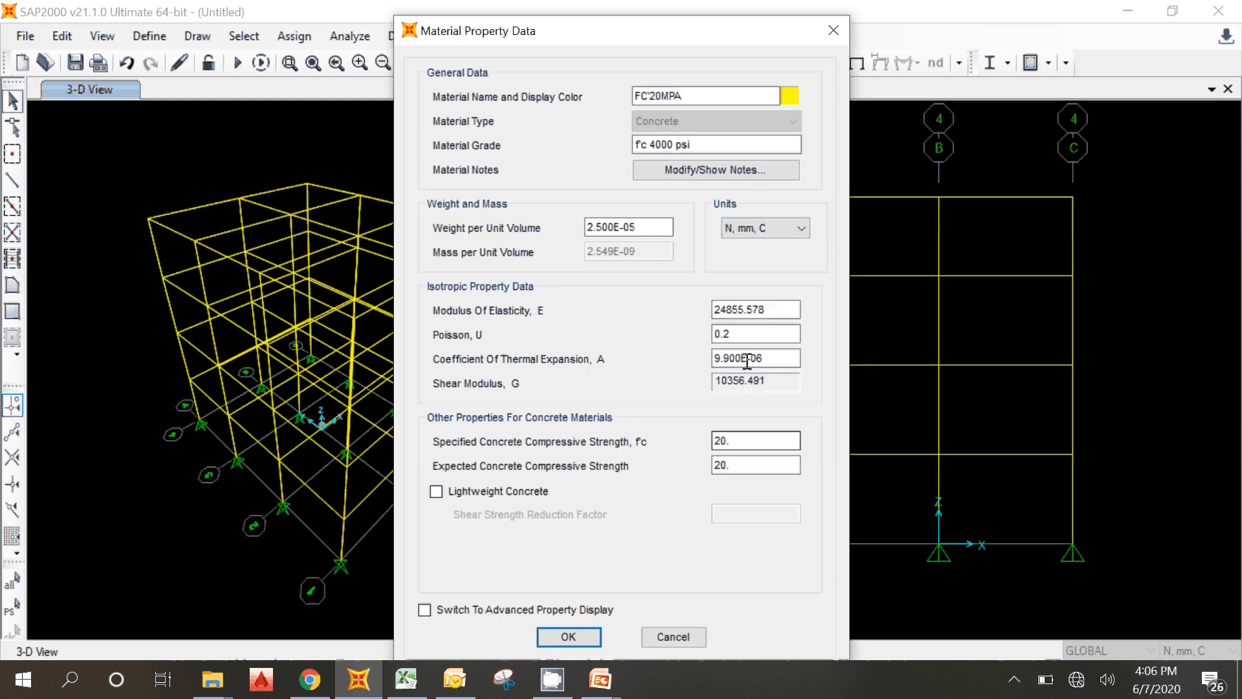
Set the concrete's modulus of elasticity to 4700*20^0.5 and accept the material properties
left_click(771, 311)
double_click(771, 310)
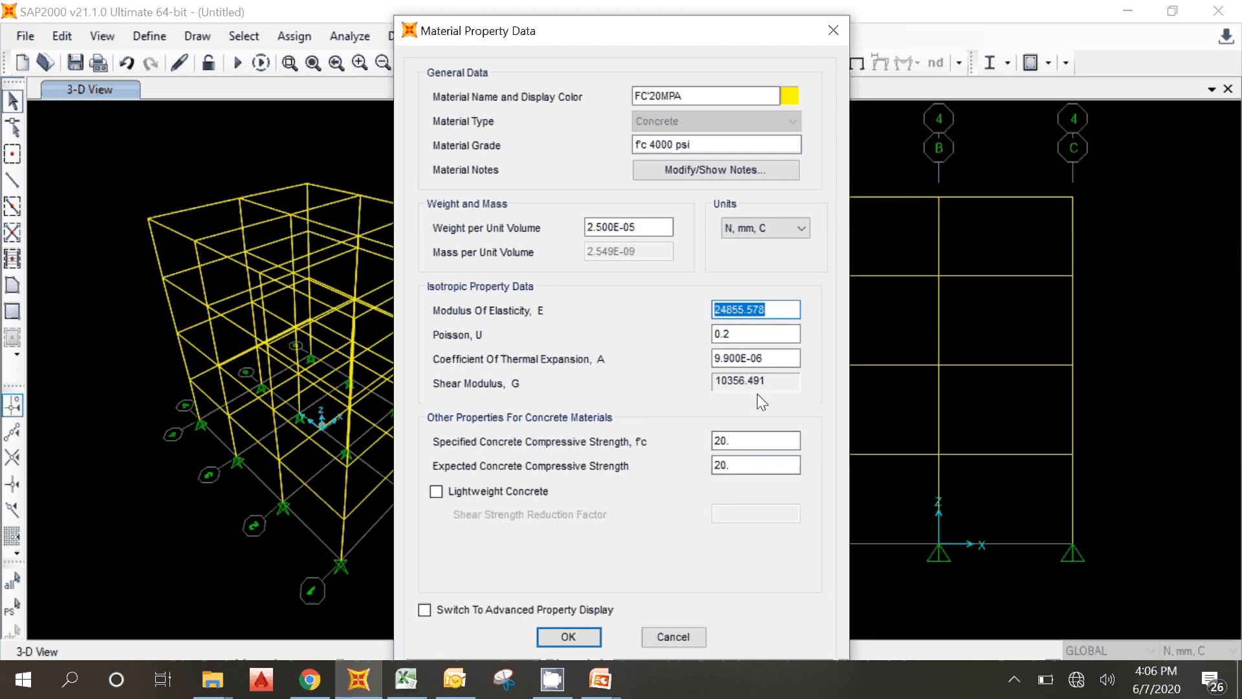
type("4")
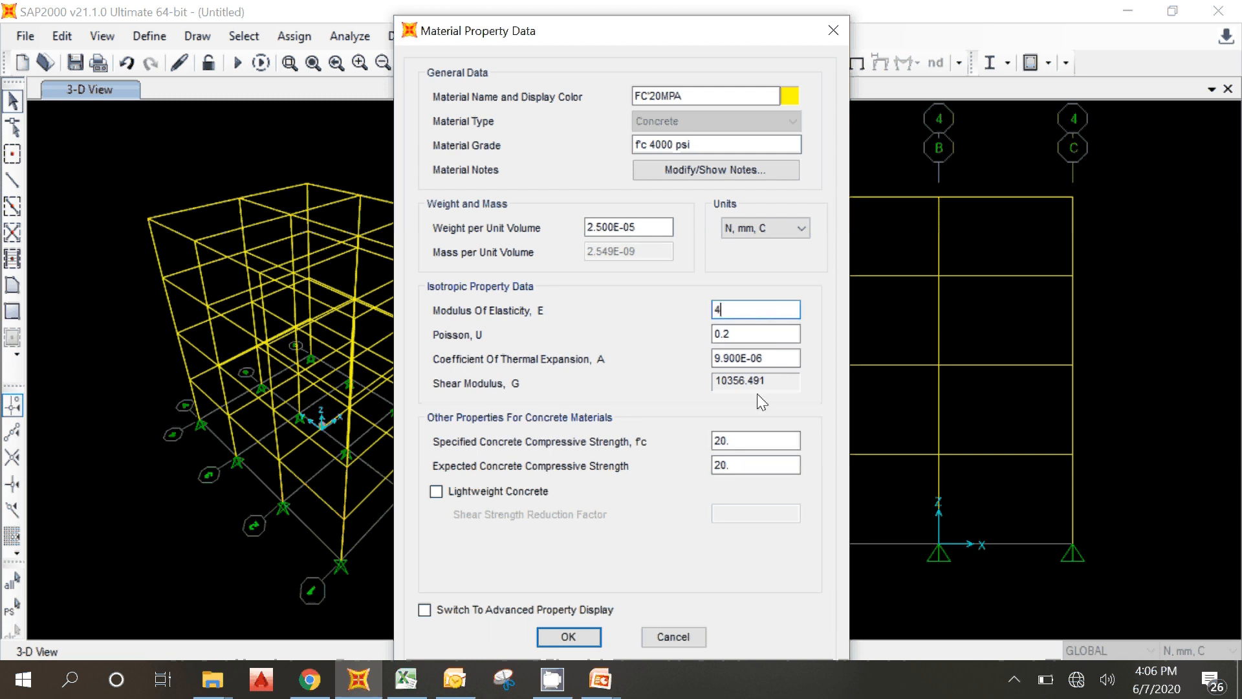
type("700")
type("*20^0.5")
left_click(746, 336)
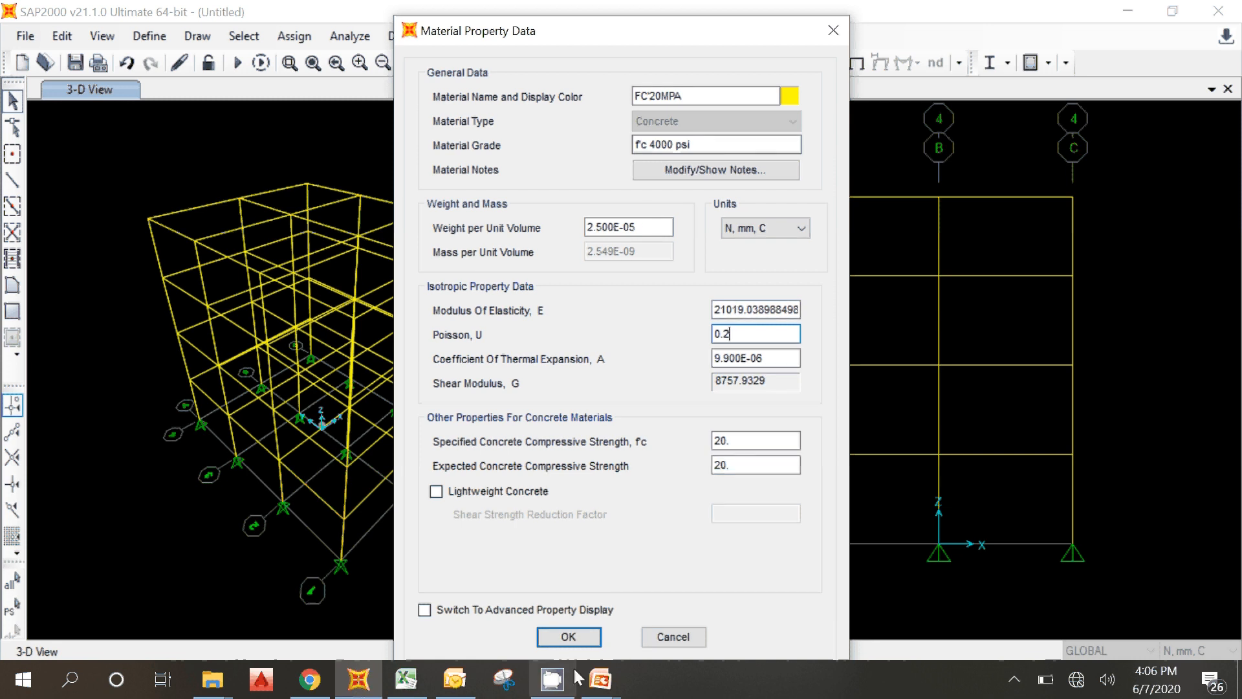
left_click(568, 636)
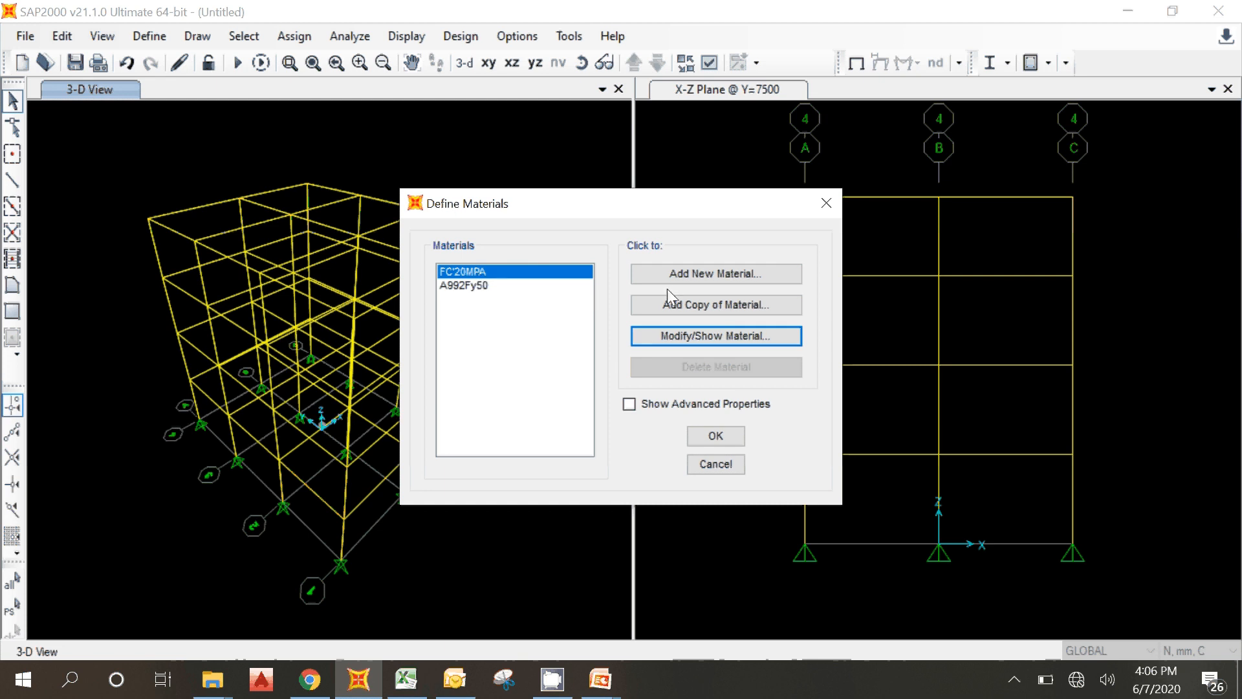
Switch to the Lesson 5 PowerPoint presentation to read the reinforcing steel grades and strengths, and return to SAP2000
mouse_move(600, 679)
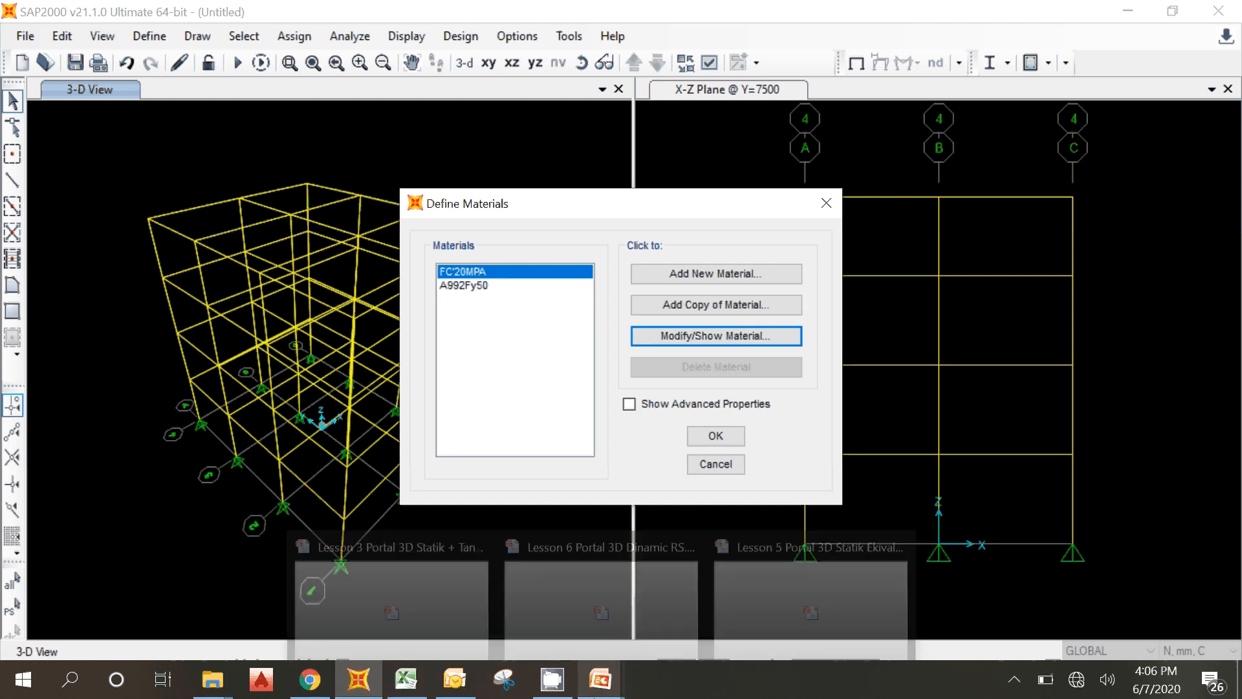
left_click(809, 589)
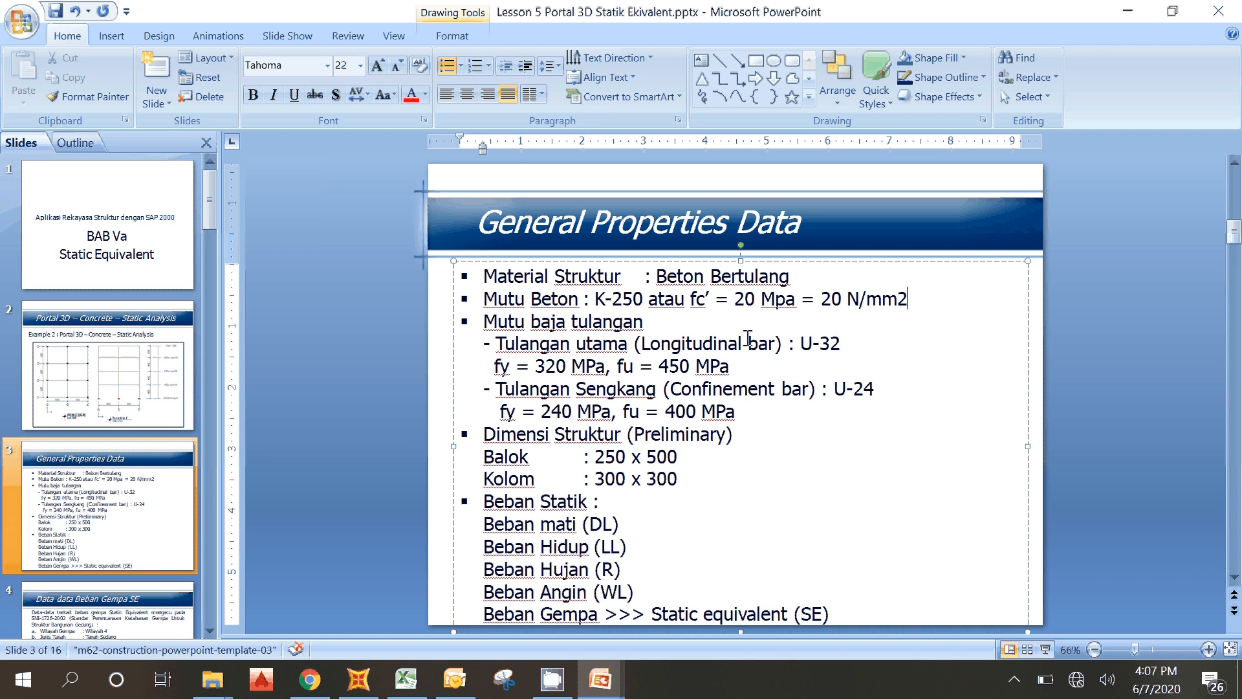
left_click(359, 686)
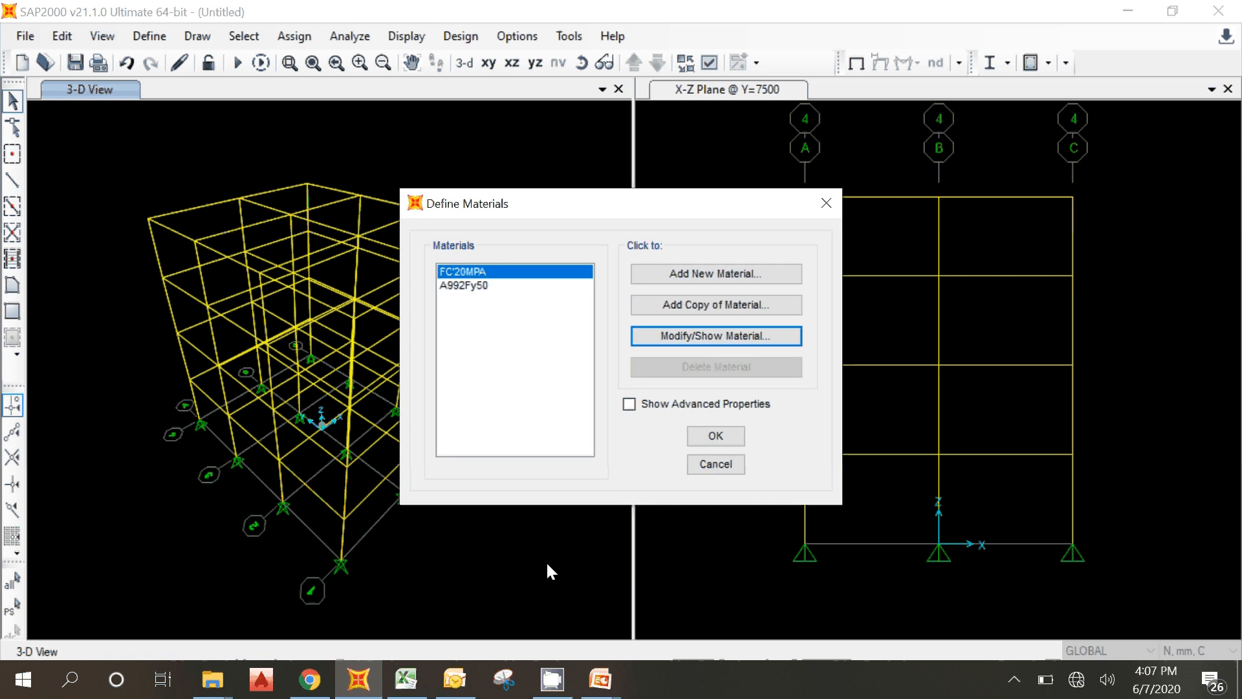
Add a new United States Rebar material with standard ASTM A615 and Grade 60
left_click(677, 278)
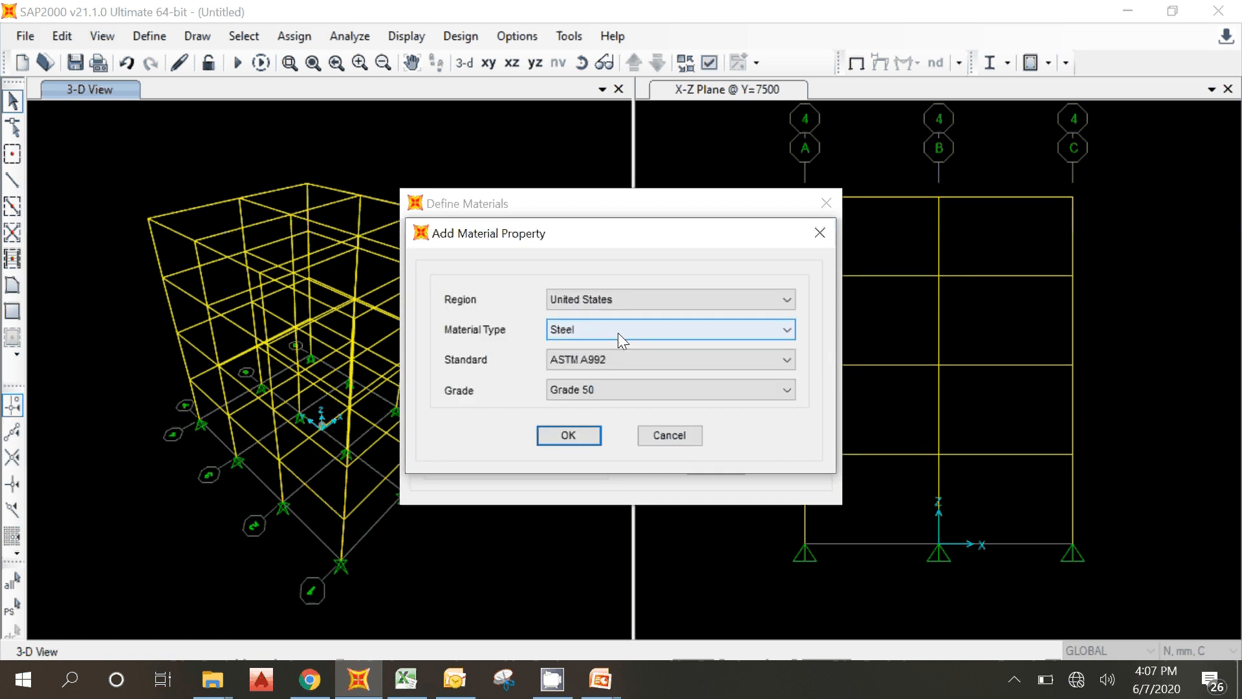
left_click(577, 329)
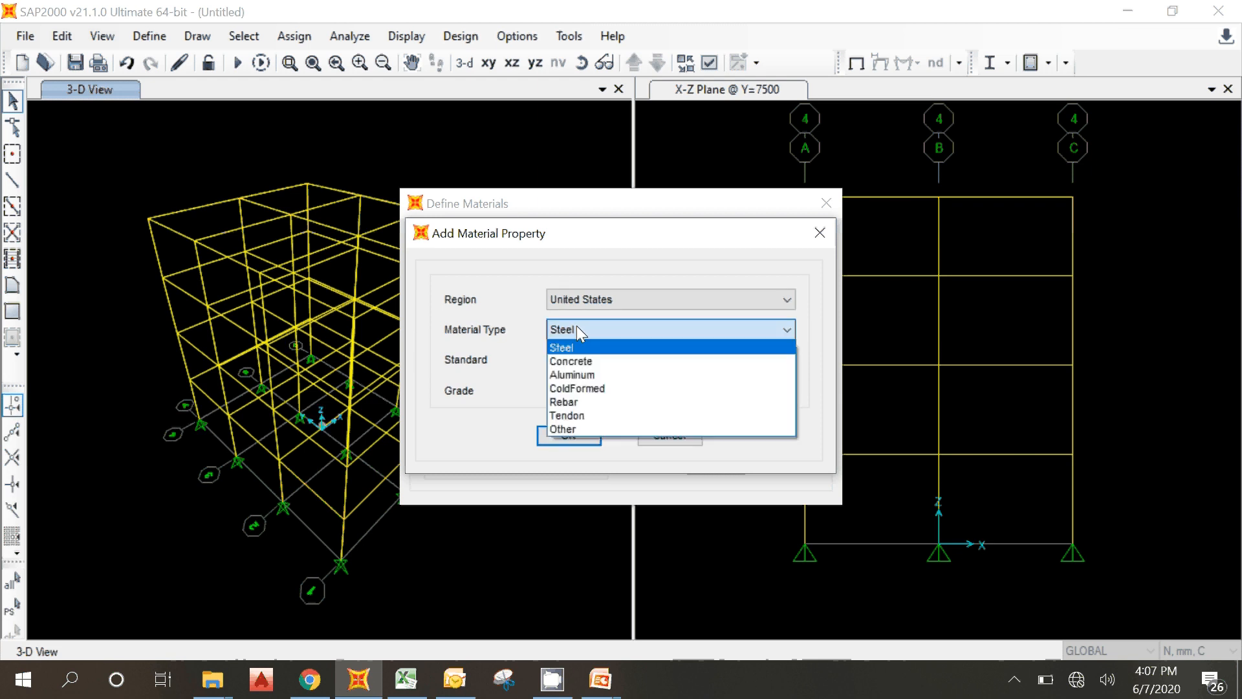
left_click(577, 402)
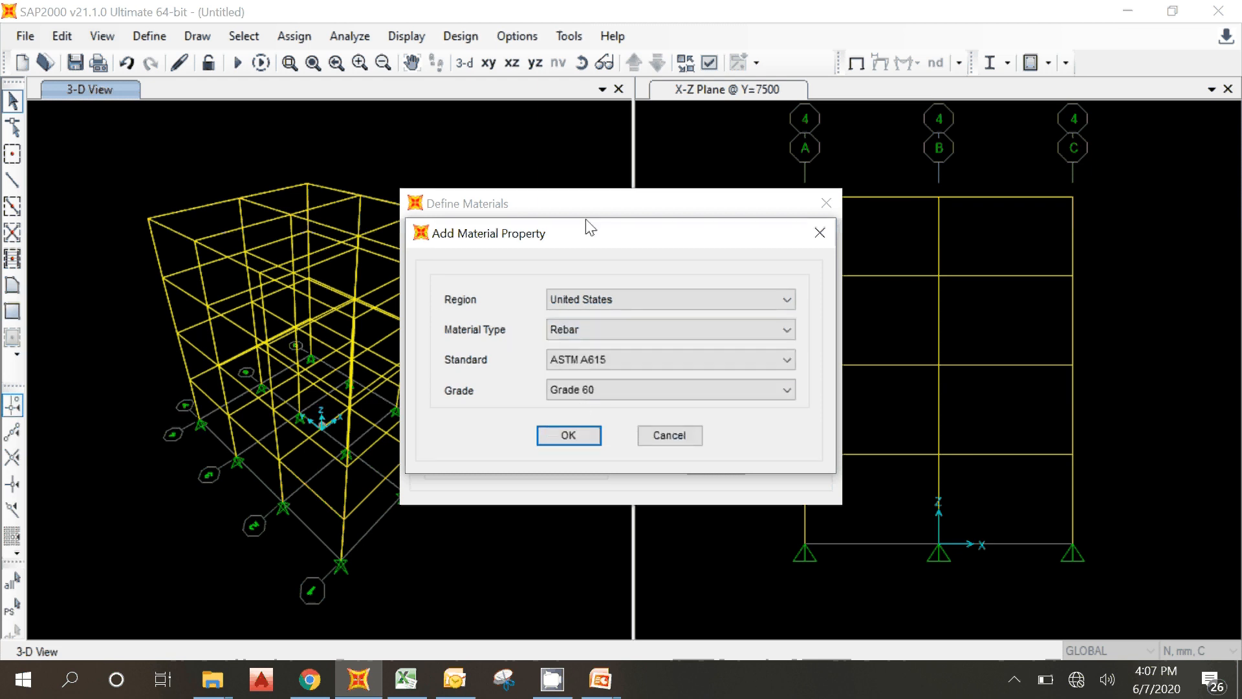
left_click_drag(589, 236, 809, 209)
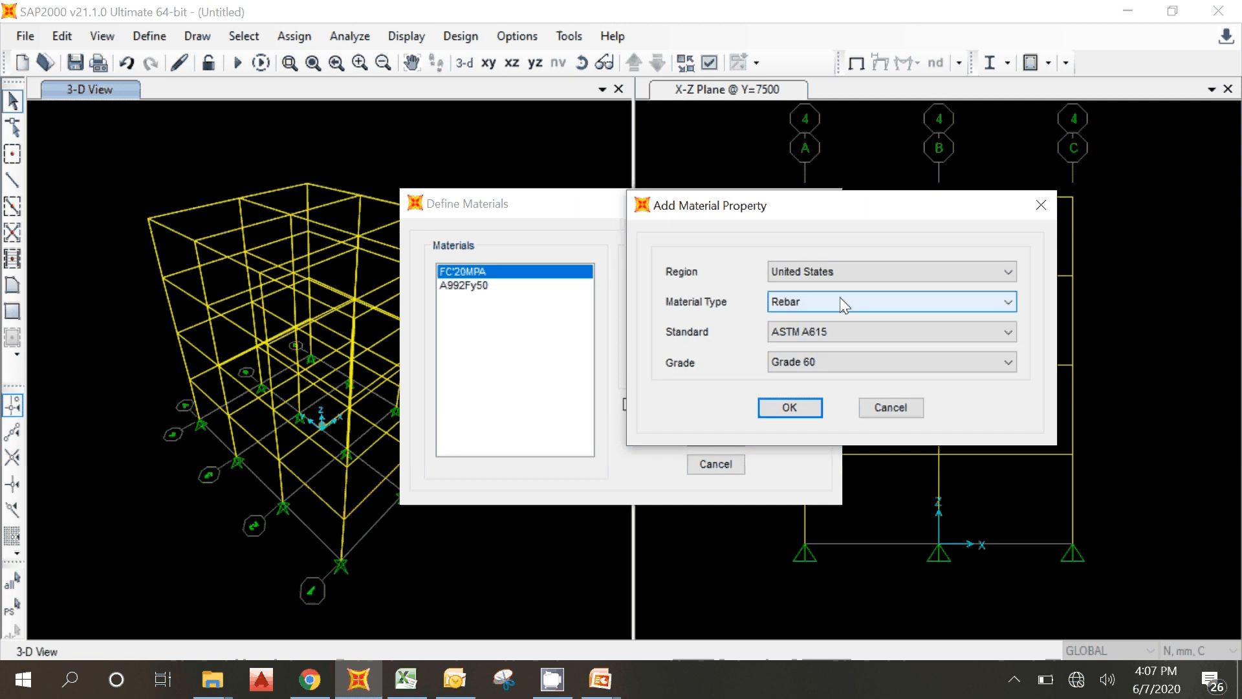
left_click(789, 408)
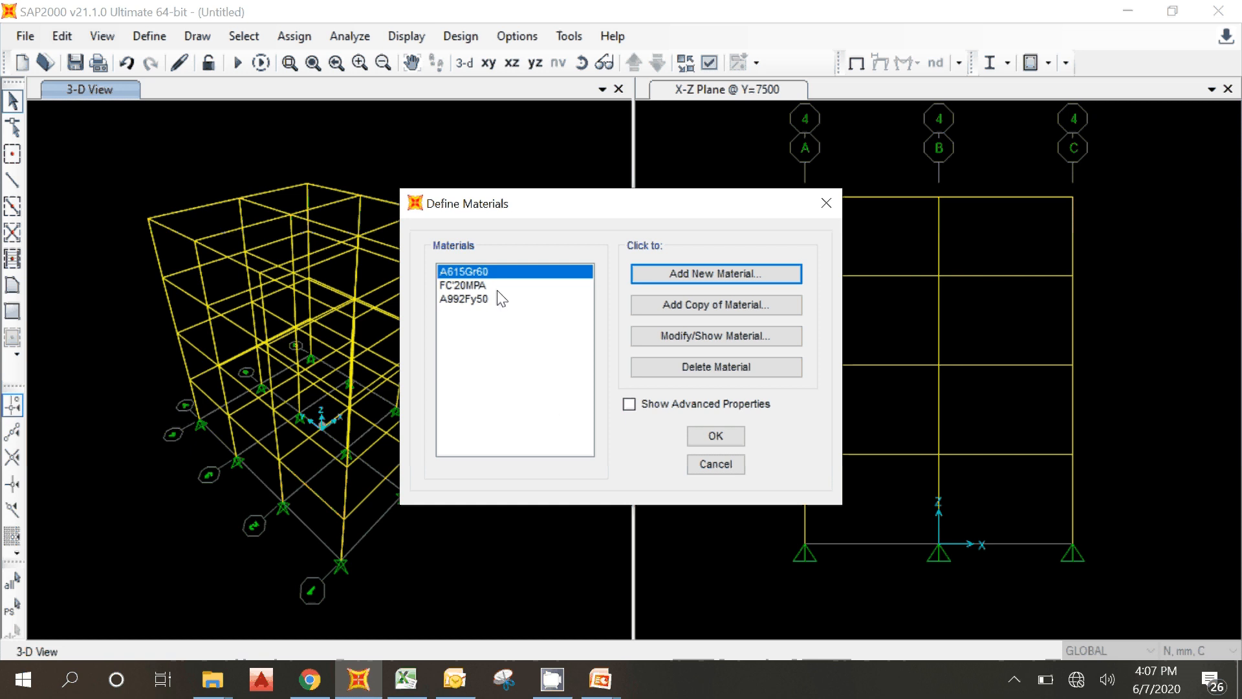
Open the A615Gr60 rebar material for modification and rename it U-32
left_click(666, 336)
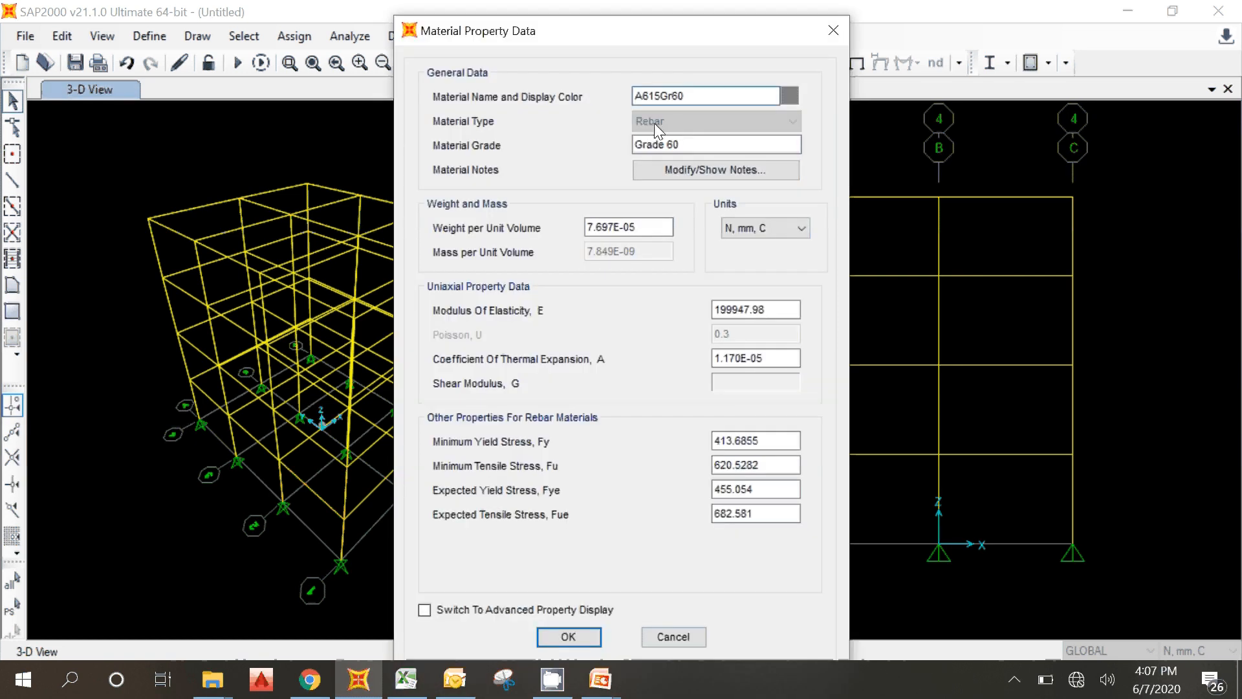
left_click_drag(686, 96, 532, 73)
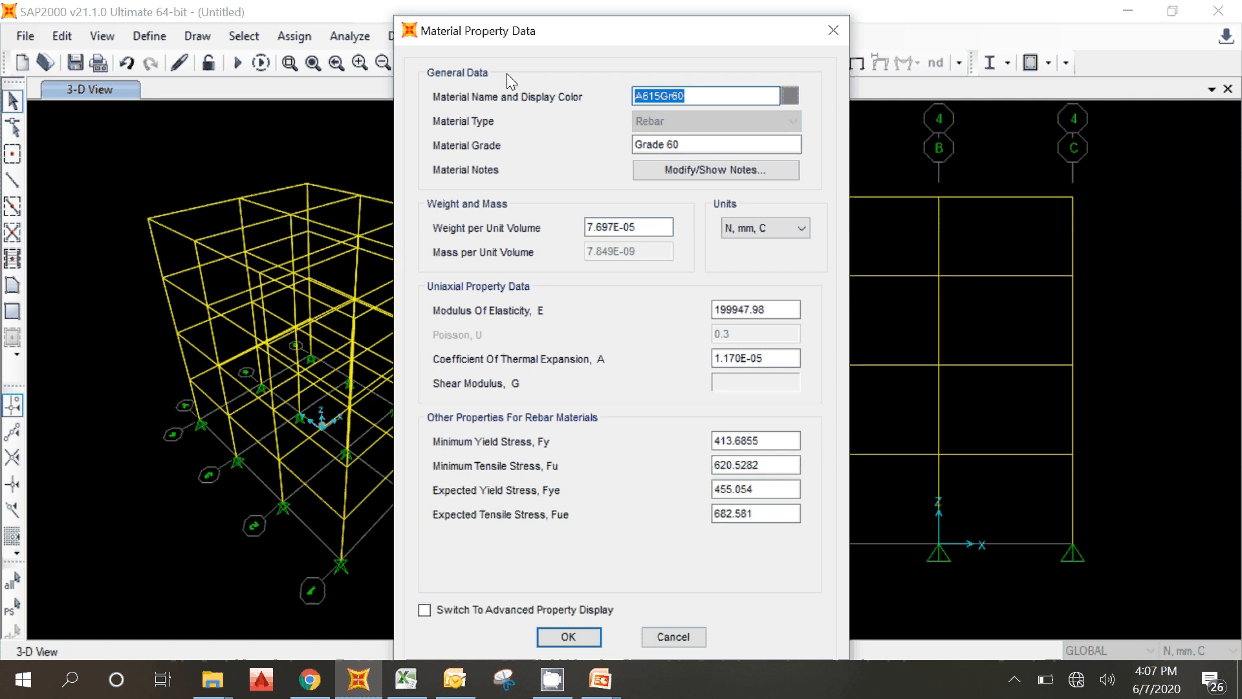
type("U")
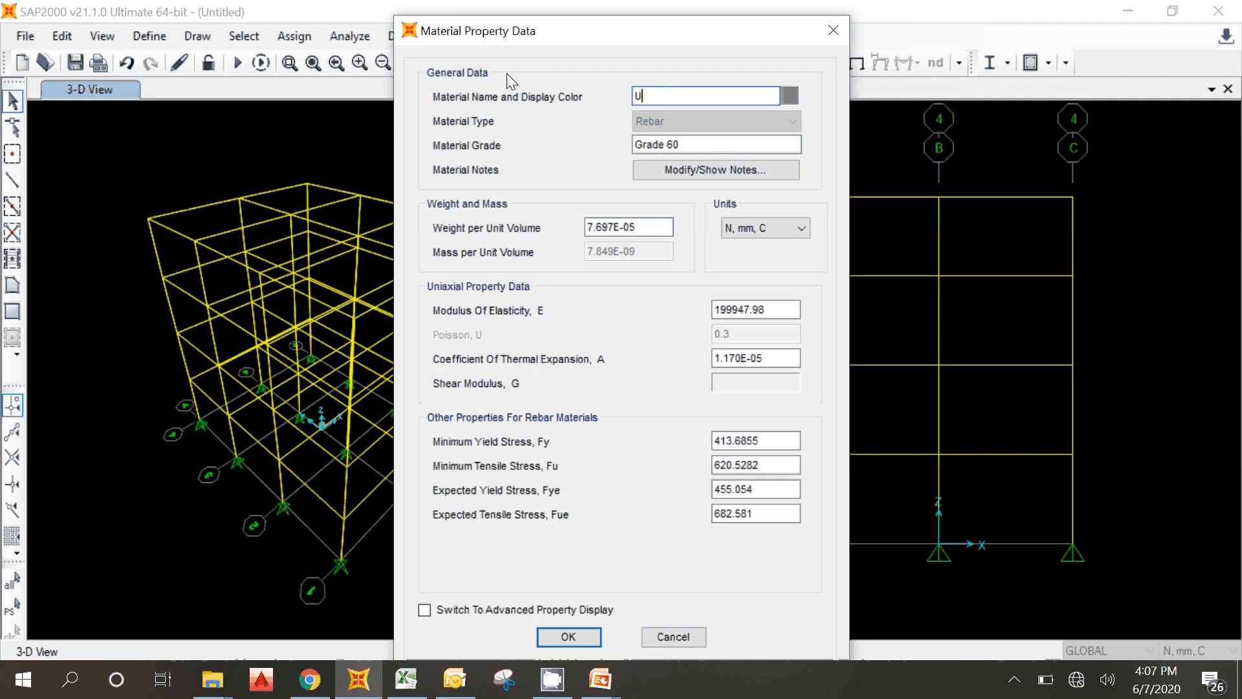
type("-32")
Set the U-32 rebar's minimum and expected yield stresses to 320 and its minimum and expected tensile stresses to 450 N/mm2
left_click_drag(771, 441, 632, 444)
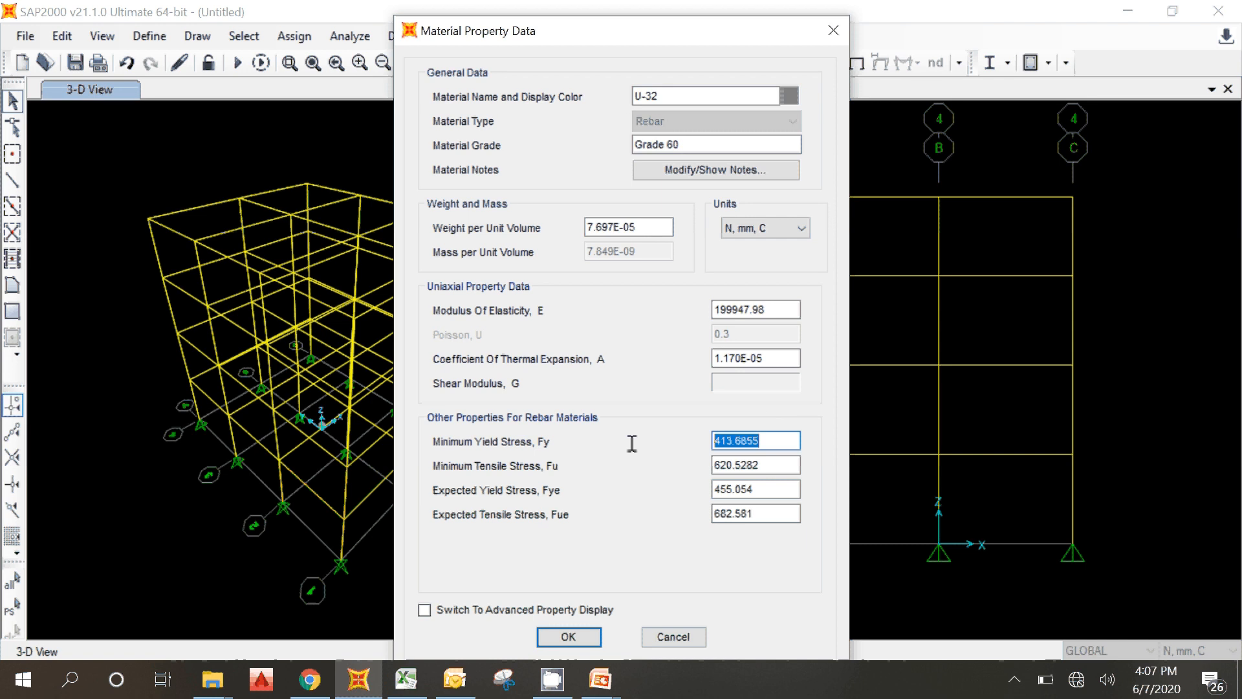
type("320")
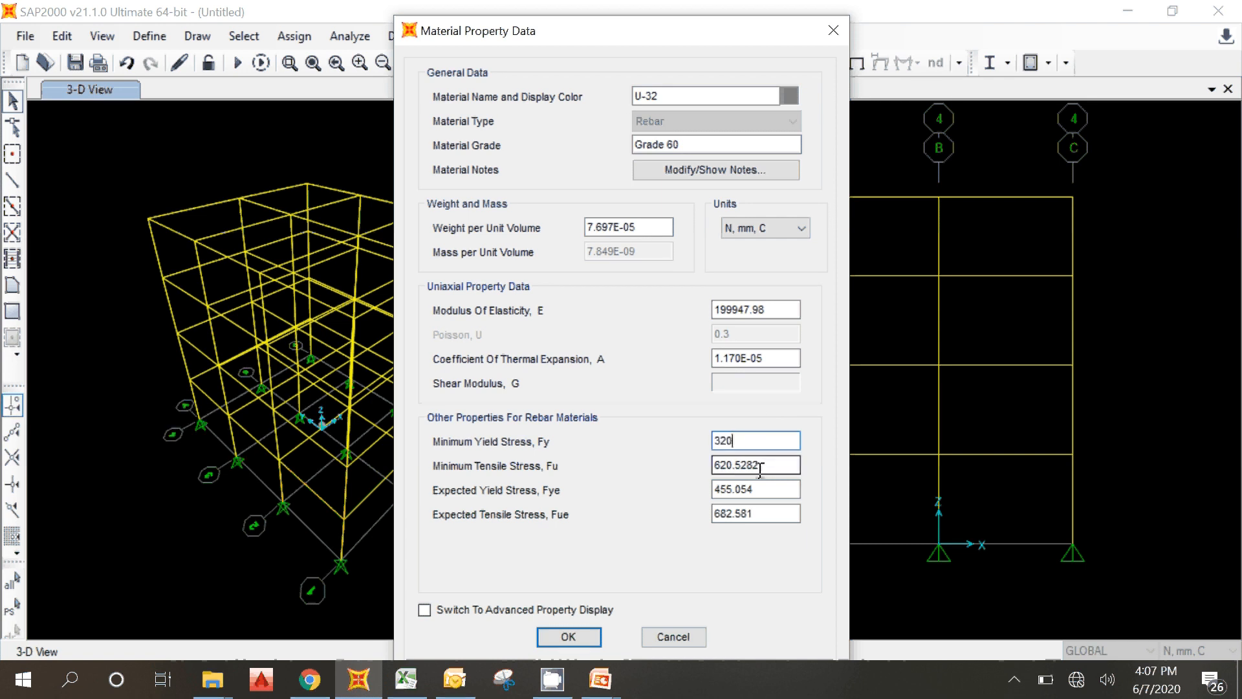
key("Tab")
type("450")
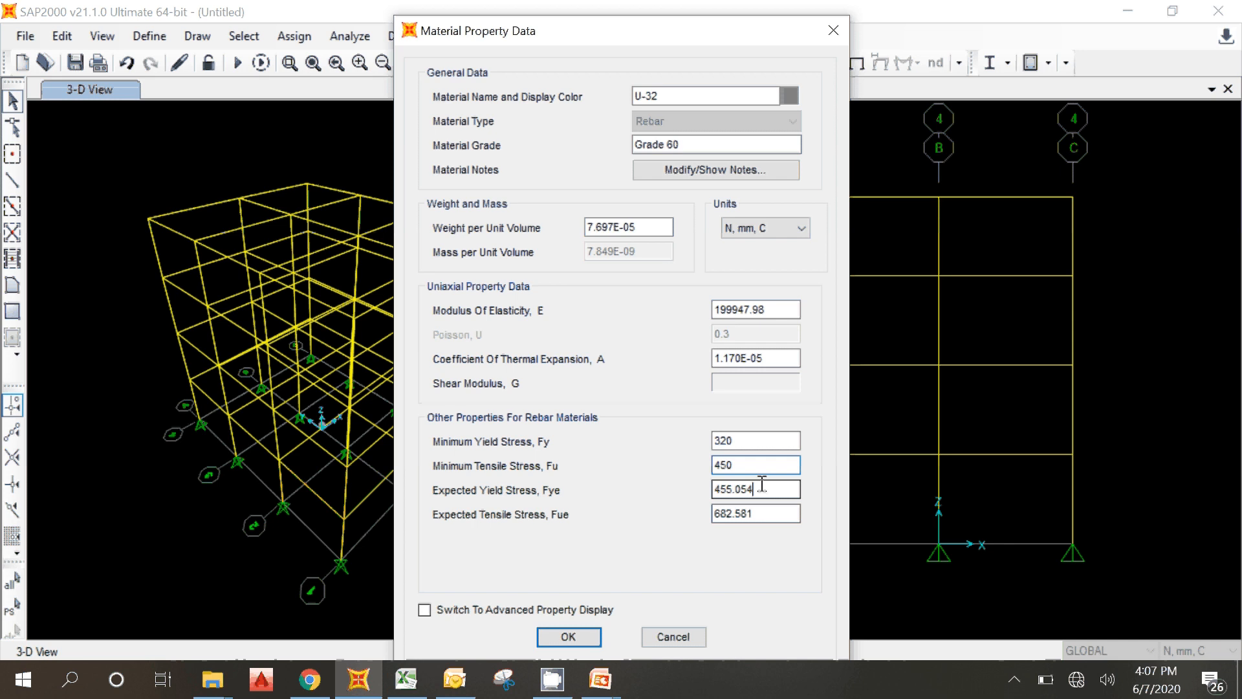
left_click_drag(762, 483, 649, 488)
type("32")
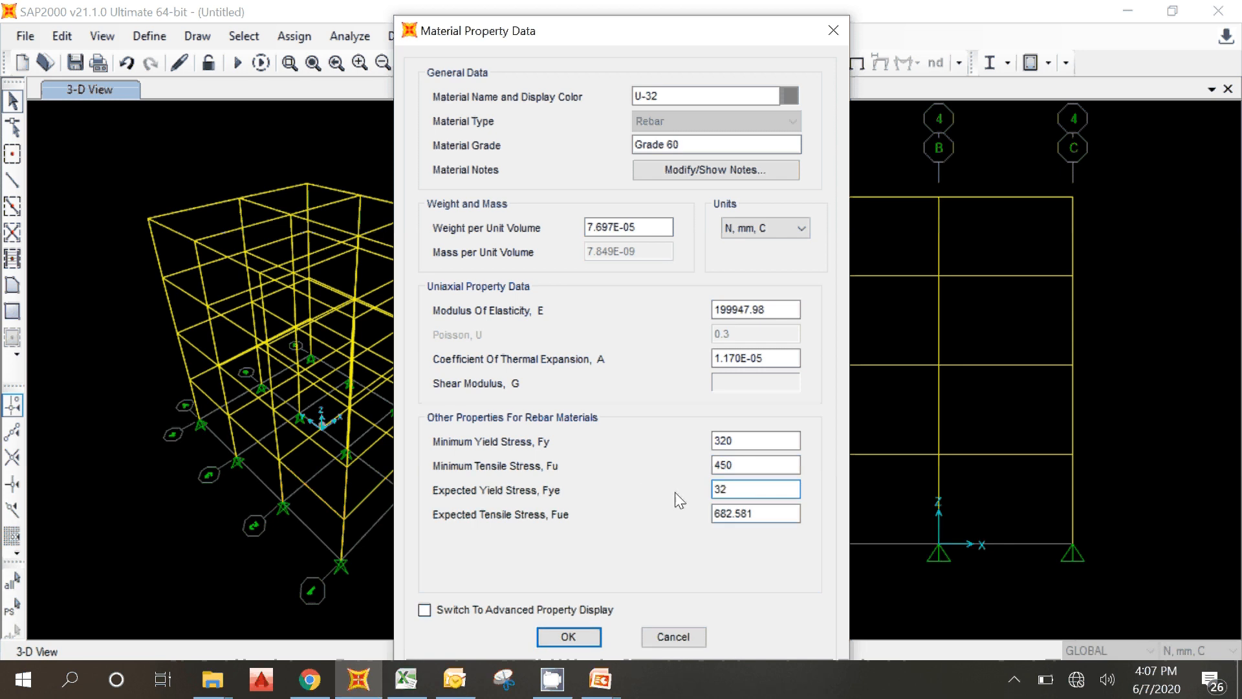
type("0")
key("Tab")
type("45")
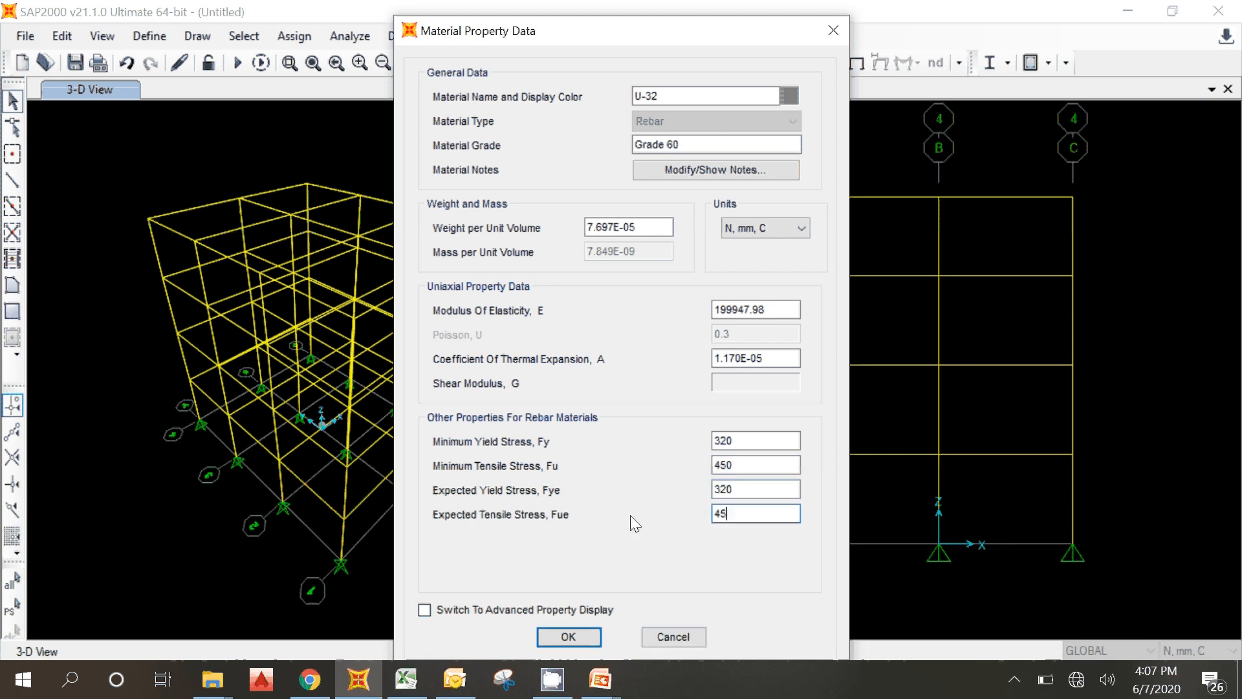
type("0")
left_click(726, 495)
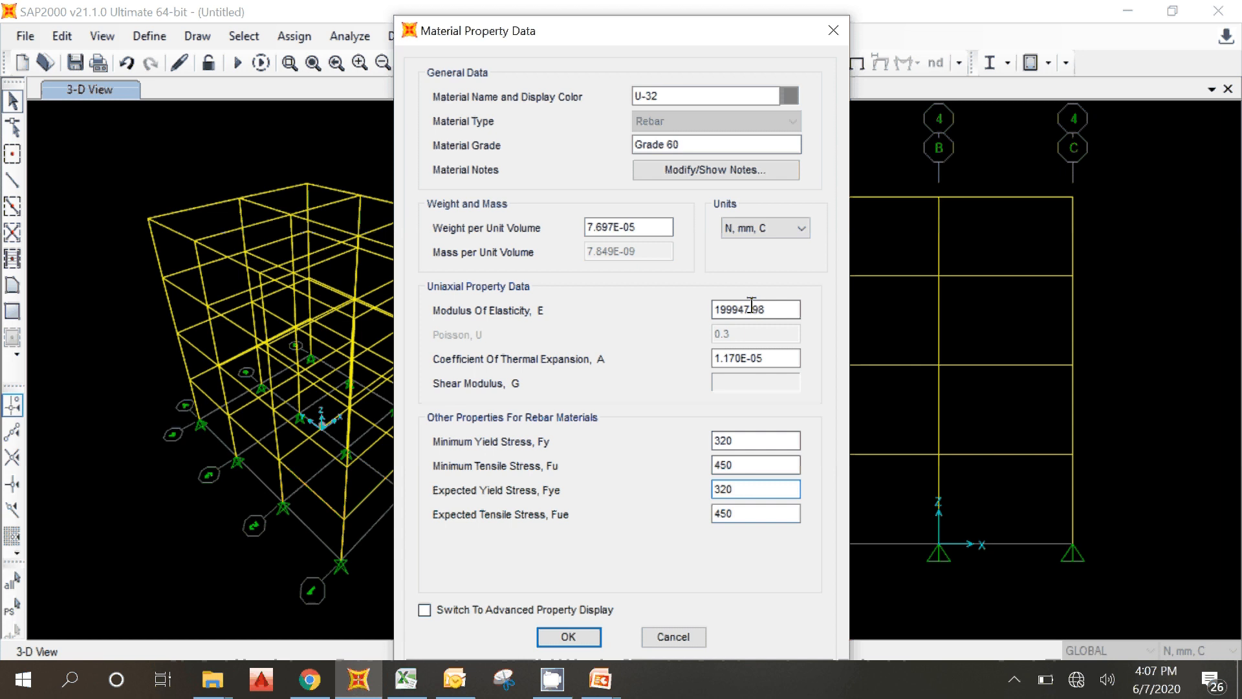
Set the U-32 rebar's modulus of elasticity to 200000 N/mm2 and accept the material properties
left_click_drag(775, 311, 627, 280)
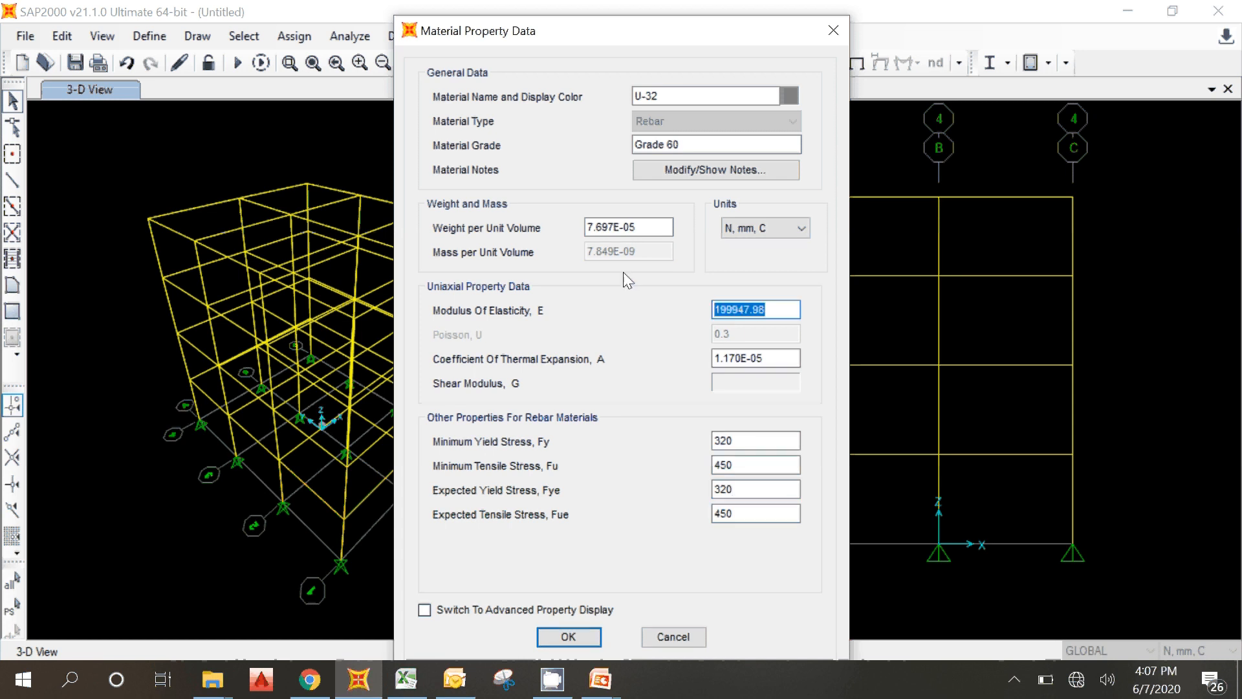
type("200000")
left_click(743, 343)
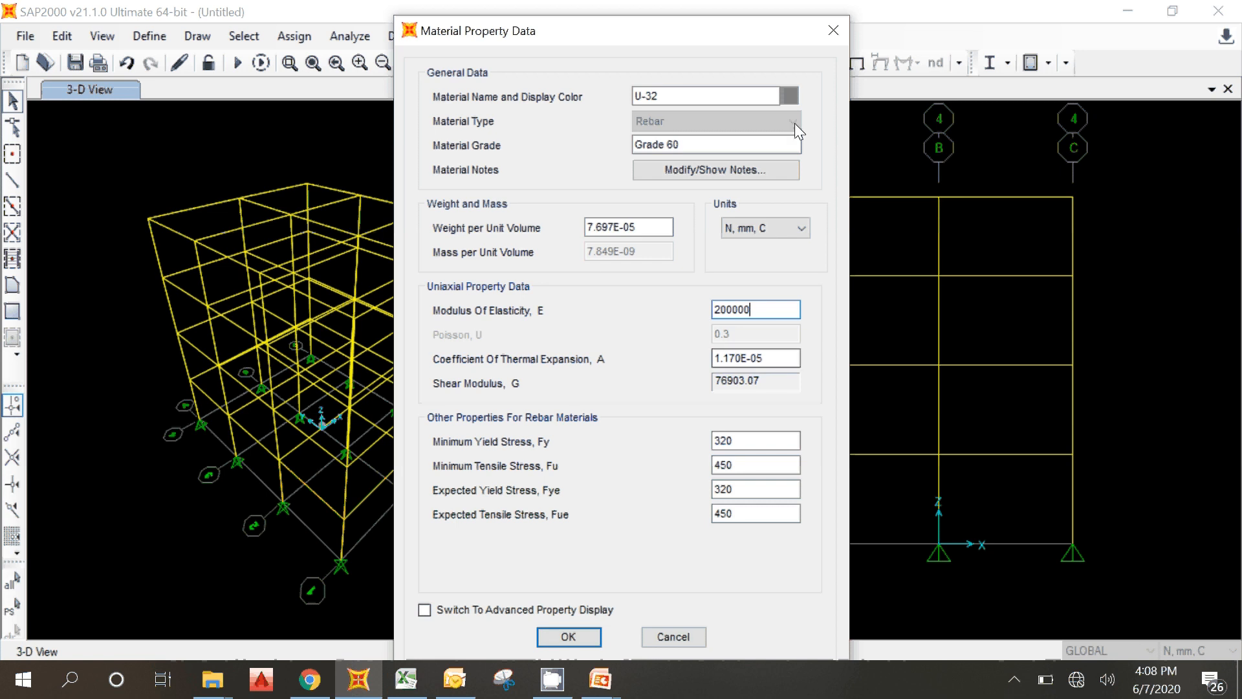
left_click(691, 99)
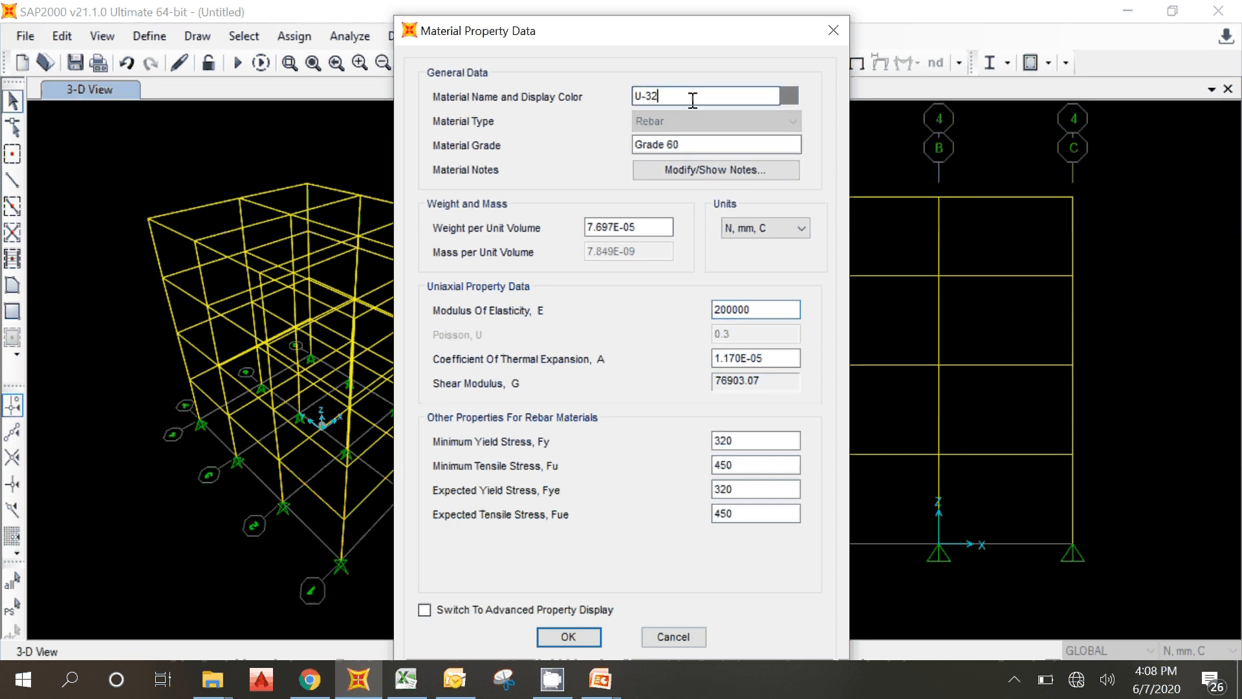
left_click(569, 637)
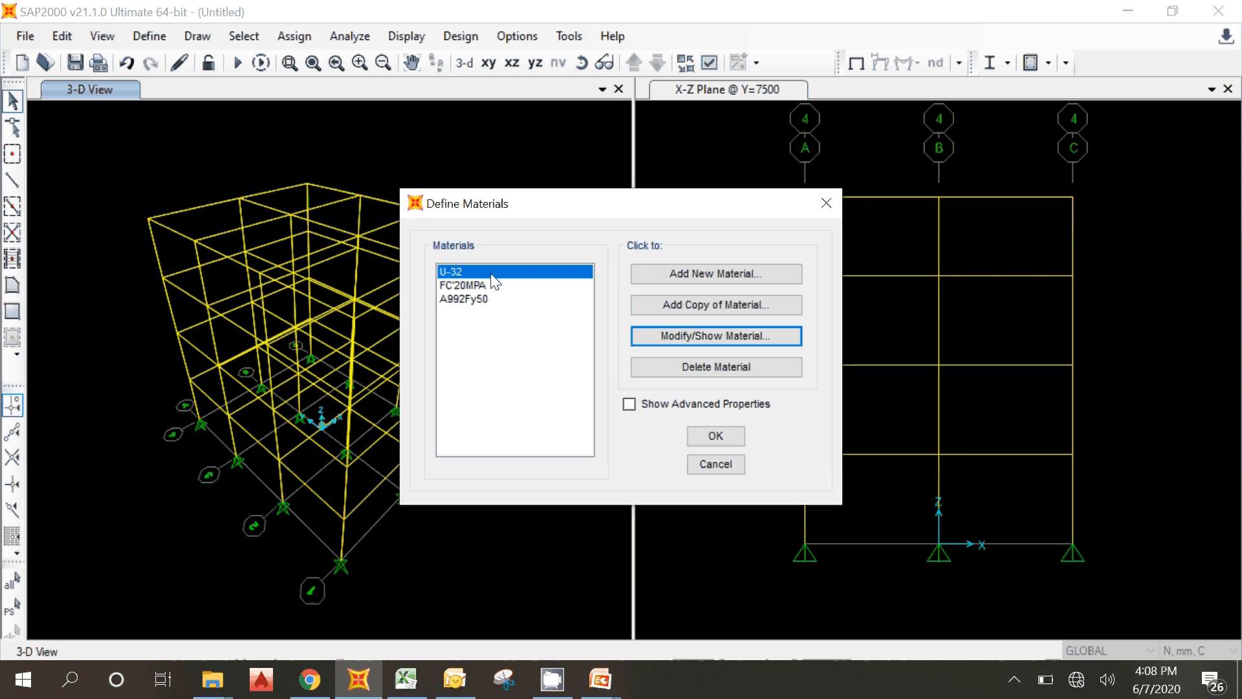
Copy the U-32 rebar as a new material named U-24 with minimum yield stress 240 and minimum tensile stress 400 N/mm2
left_click(694, 314)
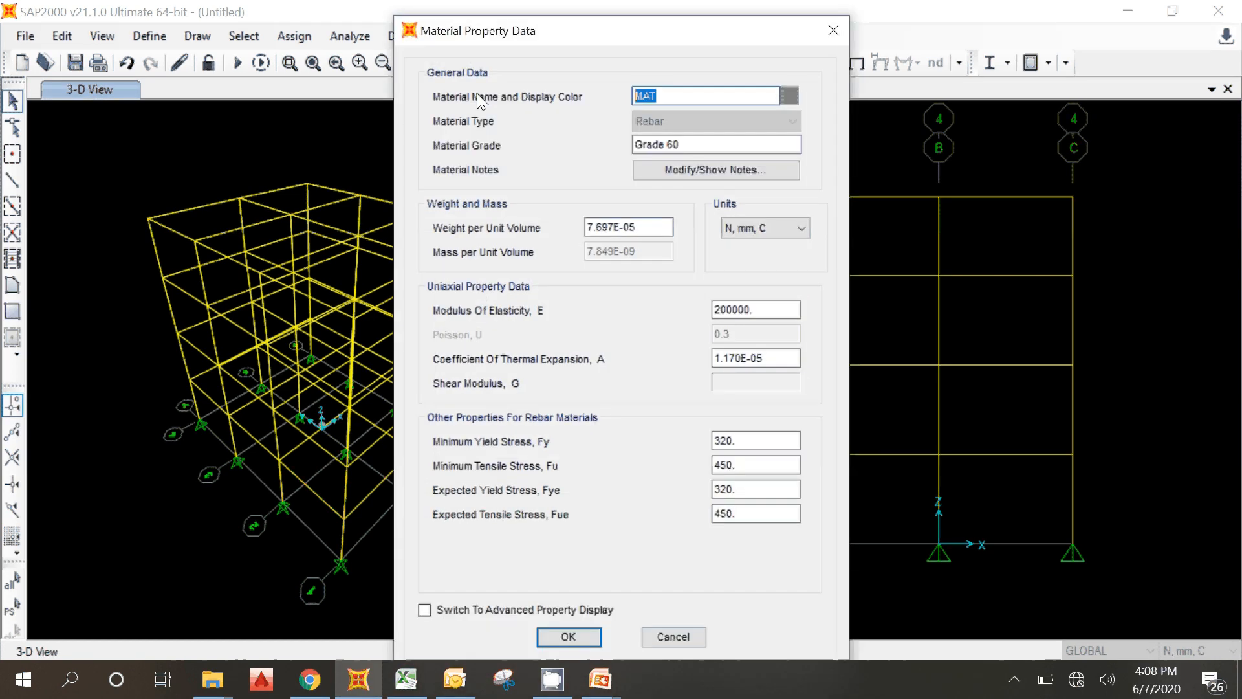
type("U-24")
double_click(741, 441)
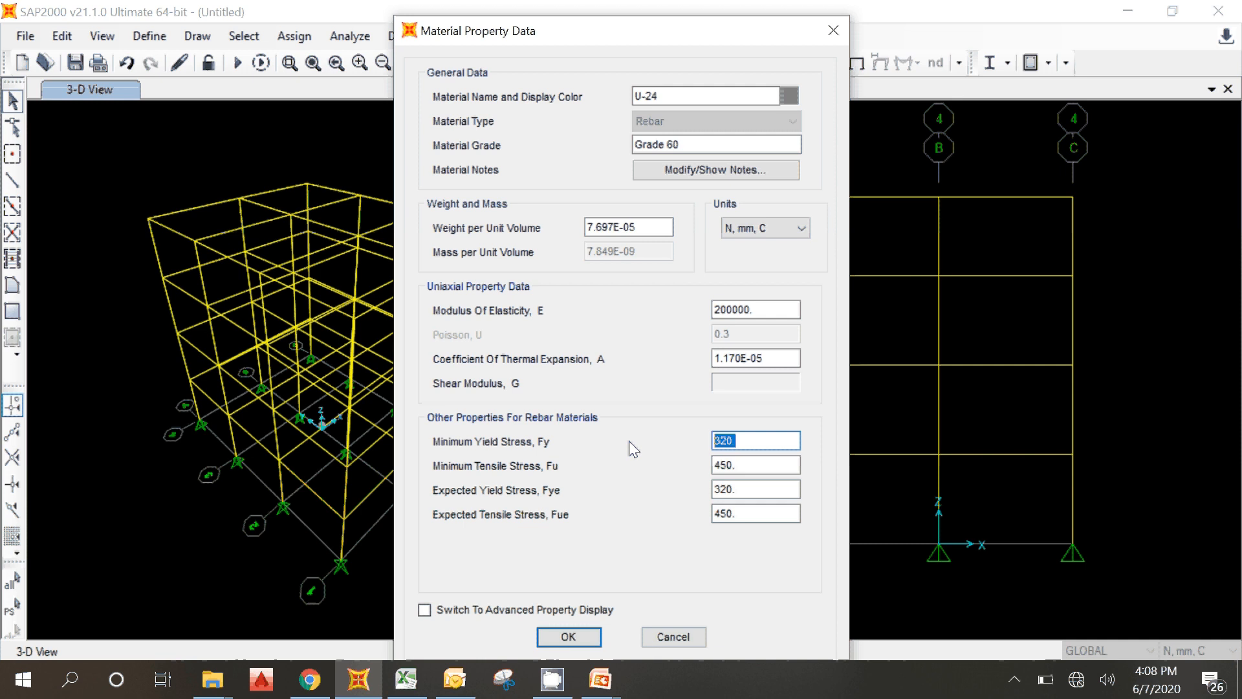
type("240")
key("Tab")
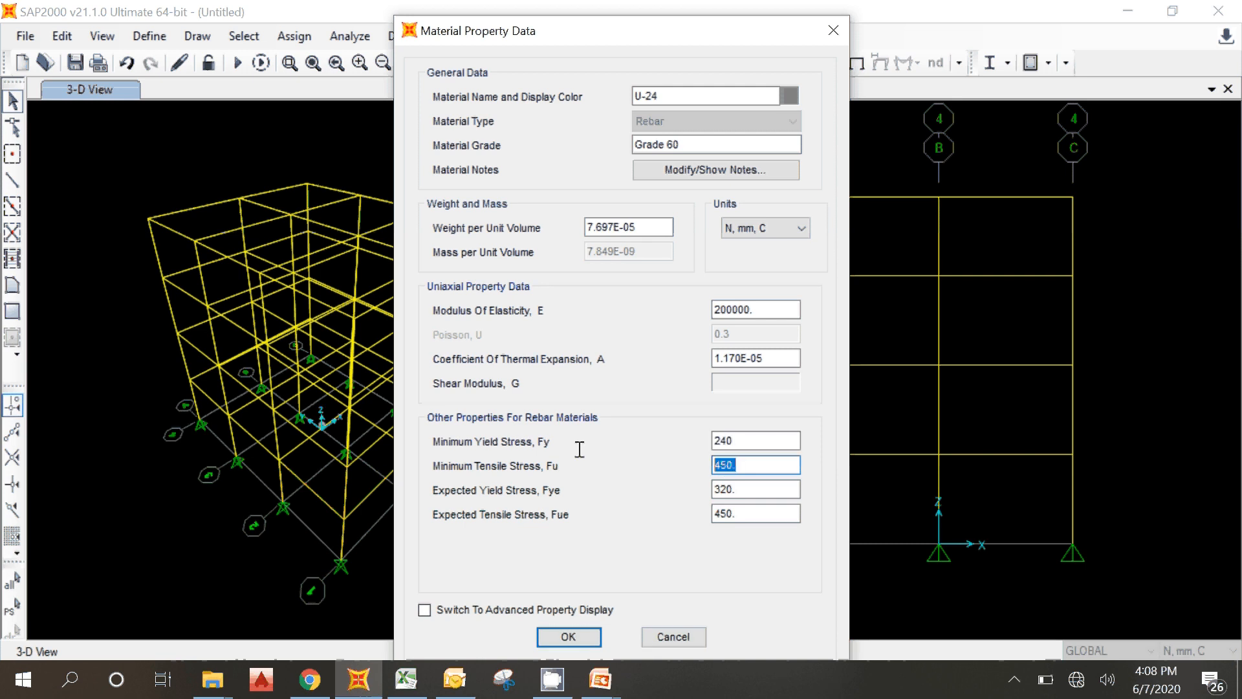
type("400")
key("Tab")
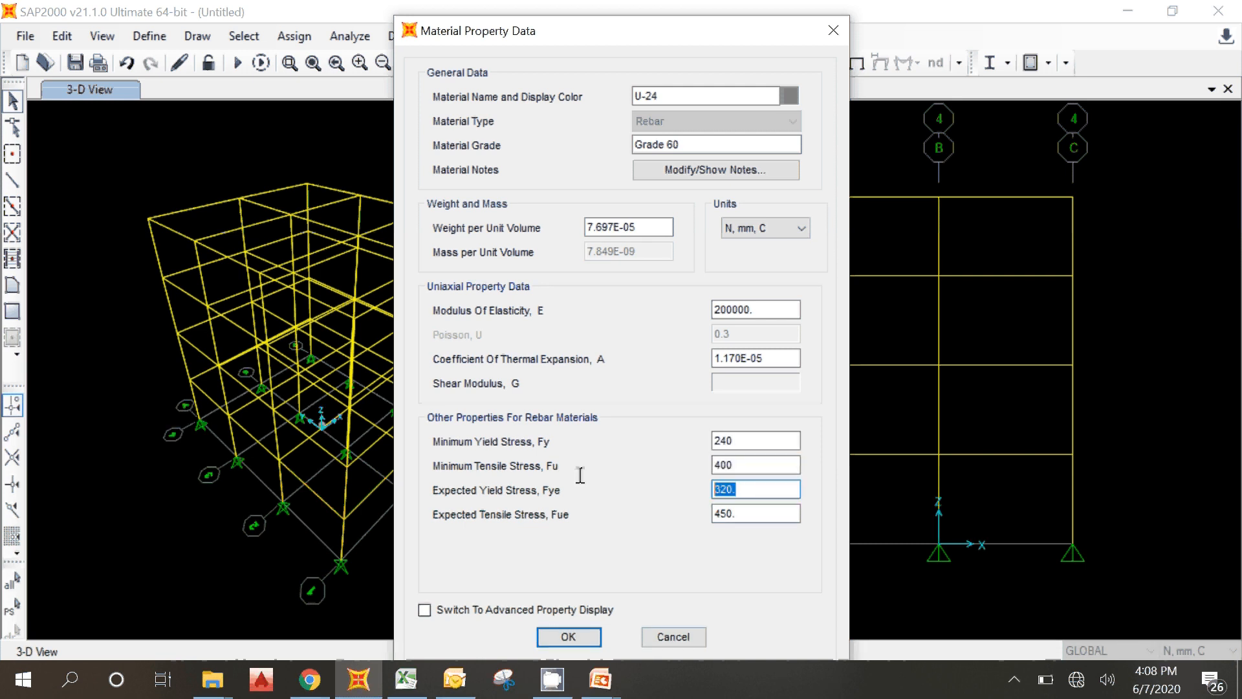
Set the U-24 rebar's expected yield stress to 240 and expected tensile stress to 400 N/mm2, and accept the material properties
type("240")
key("Tab")
type("4")
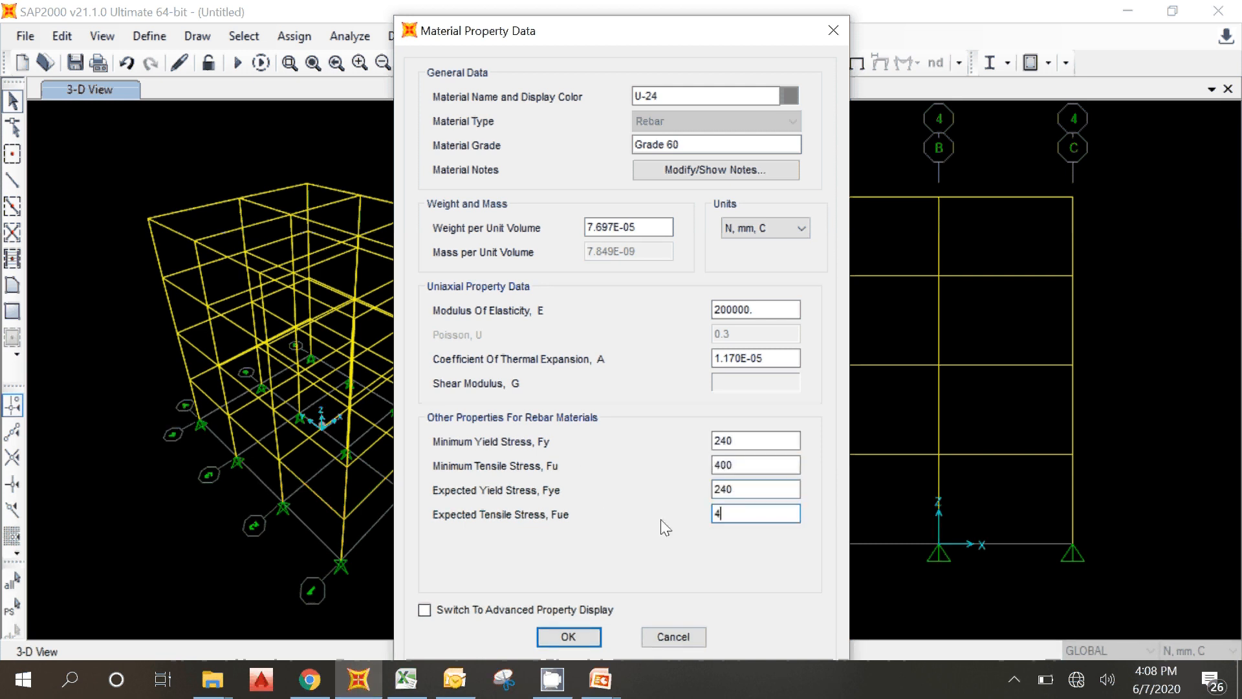
type("00")
left_click(736, 491)
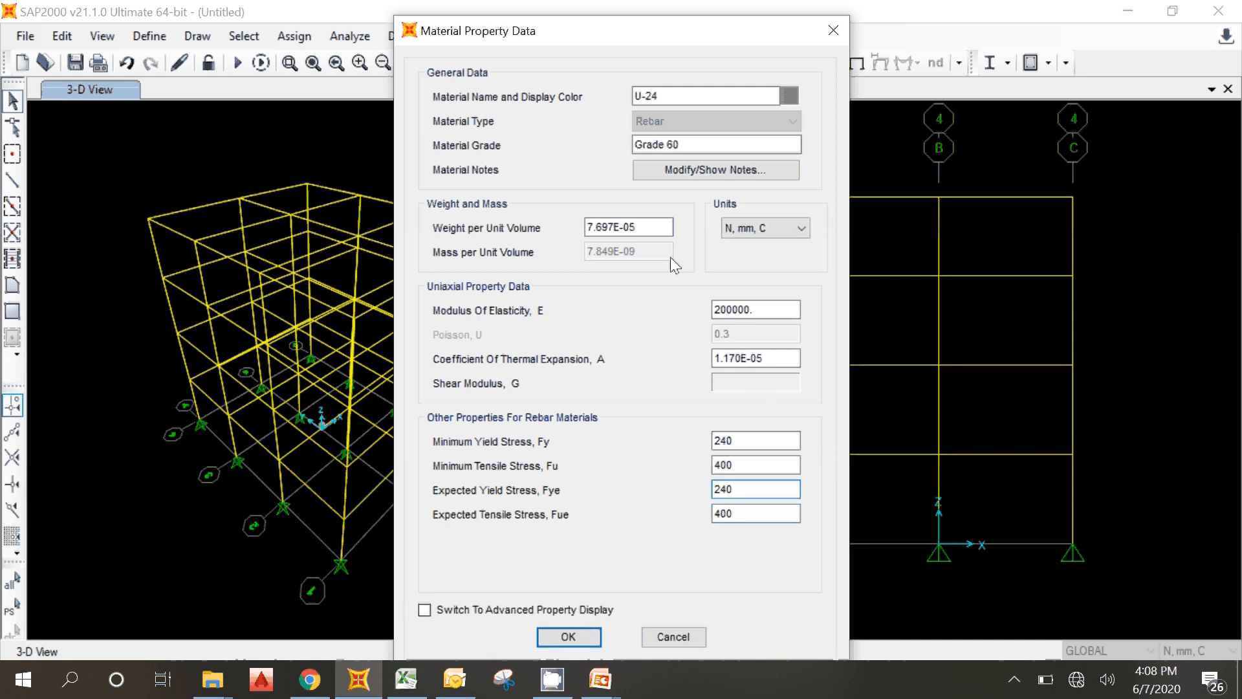
left_click(585, 643)
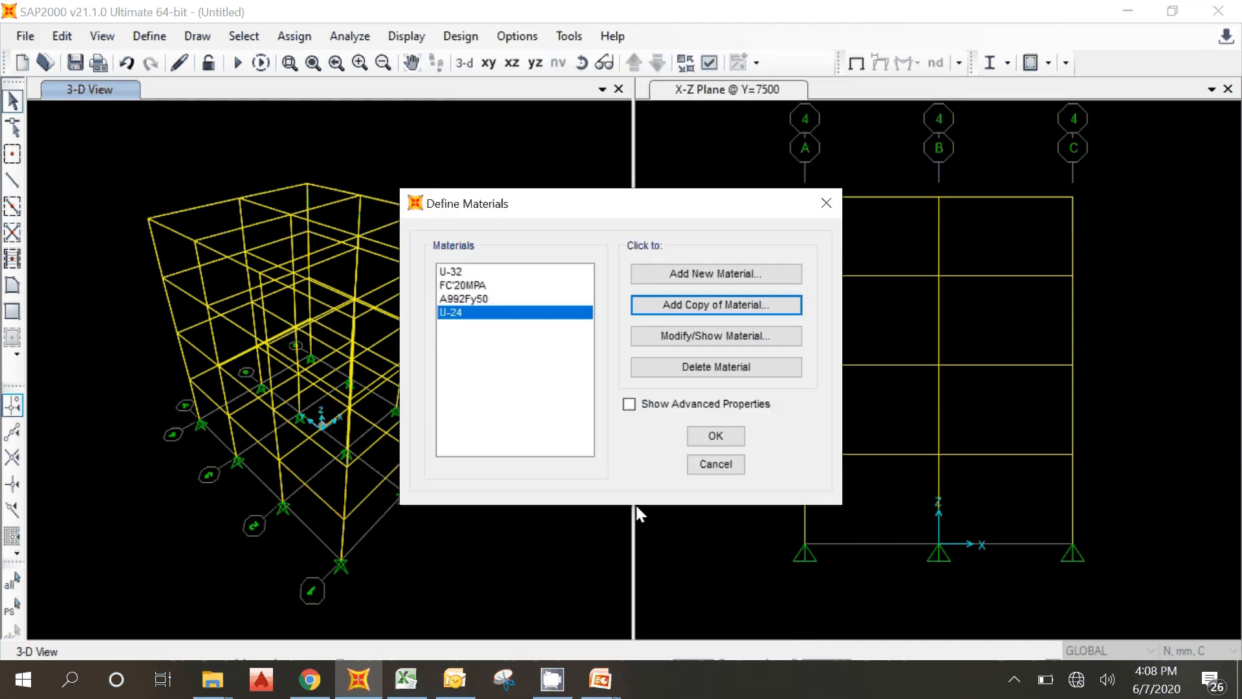
Check the FC'20MPA, U-32 and U-24 entries in the material list and accept the material definitions
left_click(460, 286)
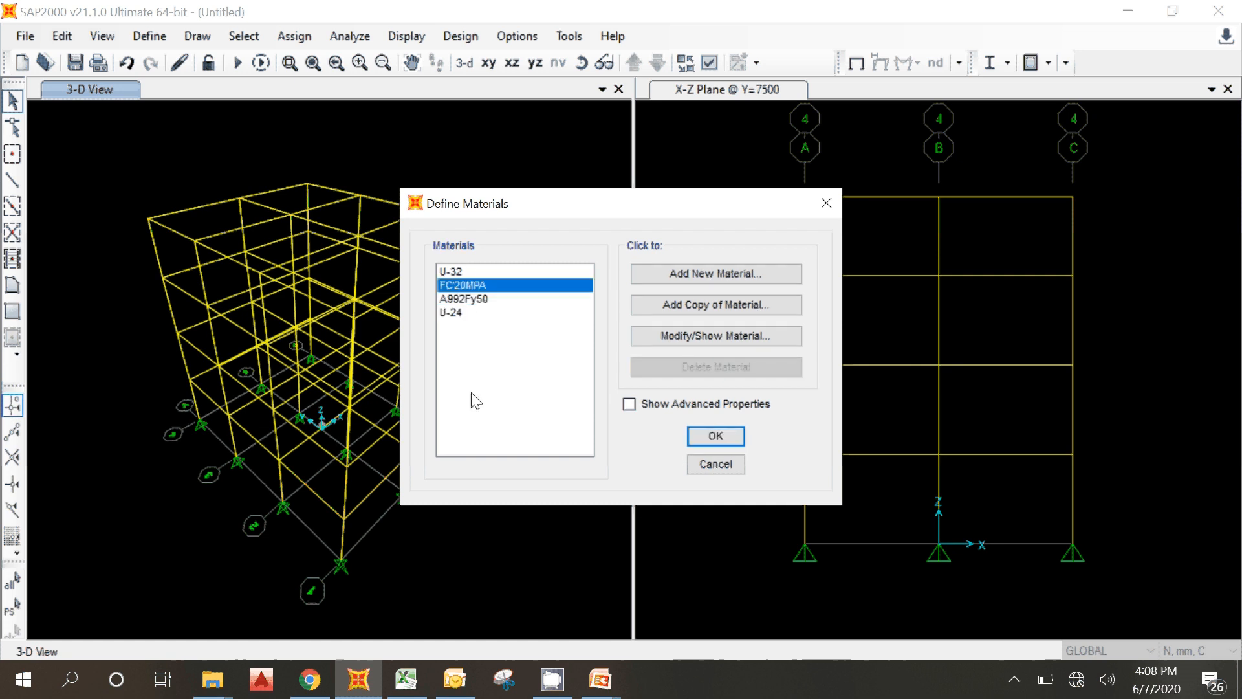
key("Up")
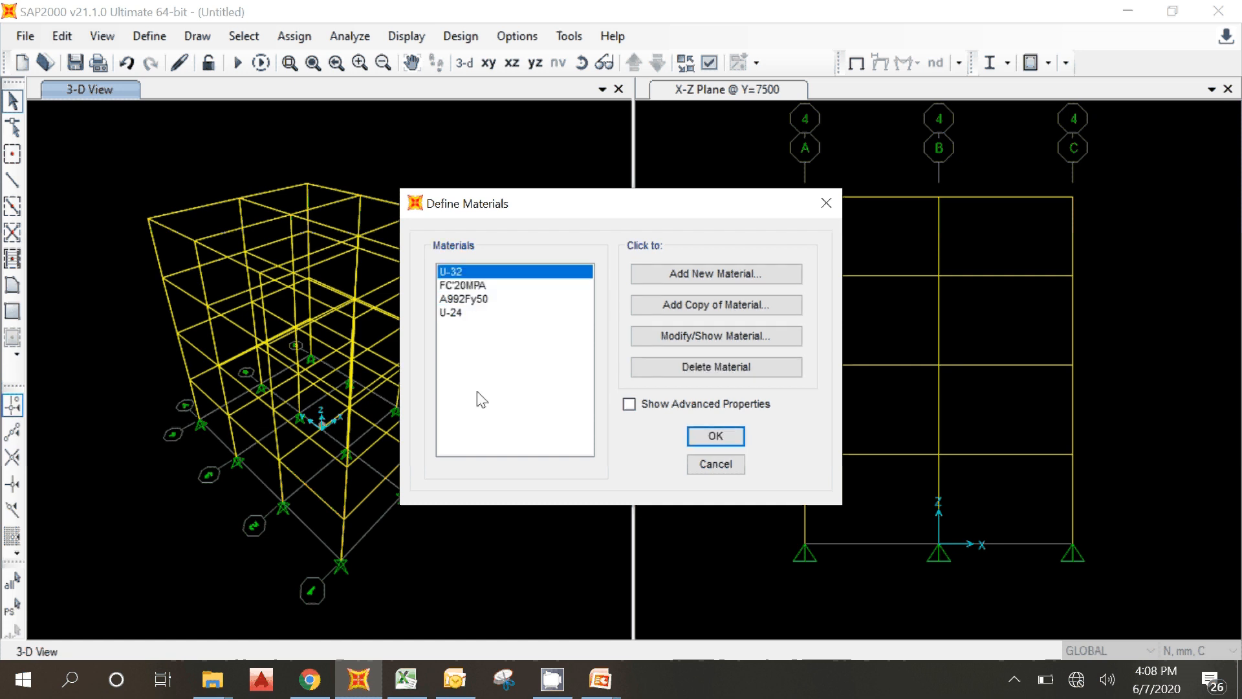
left_click(453, 313)
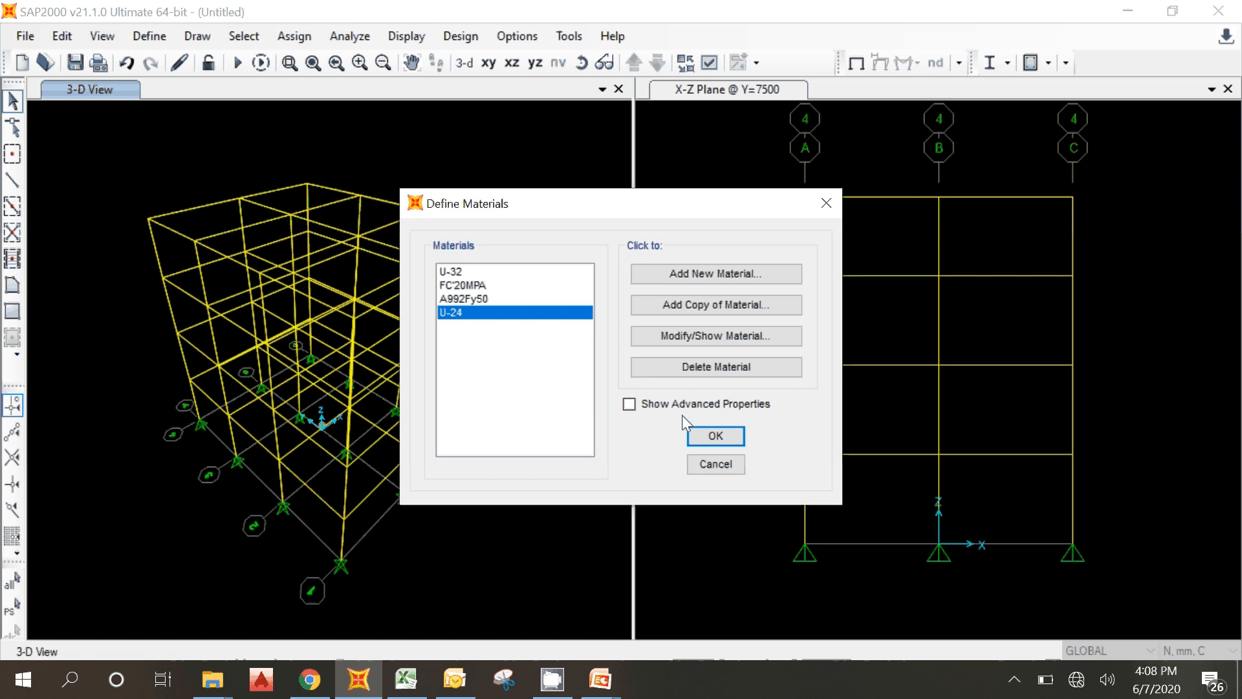
left_click(707, 446)
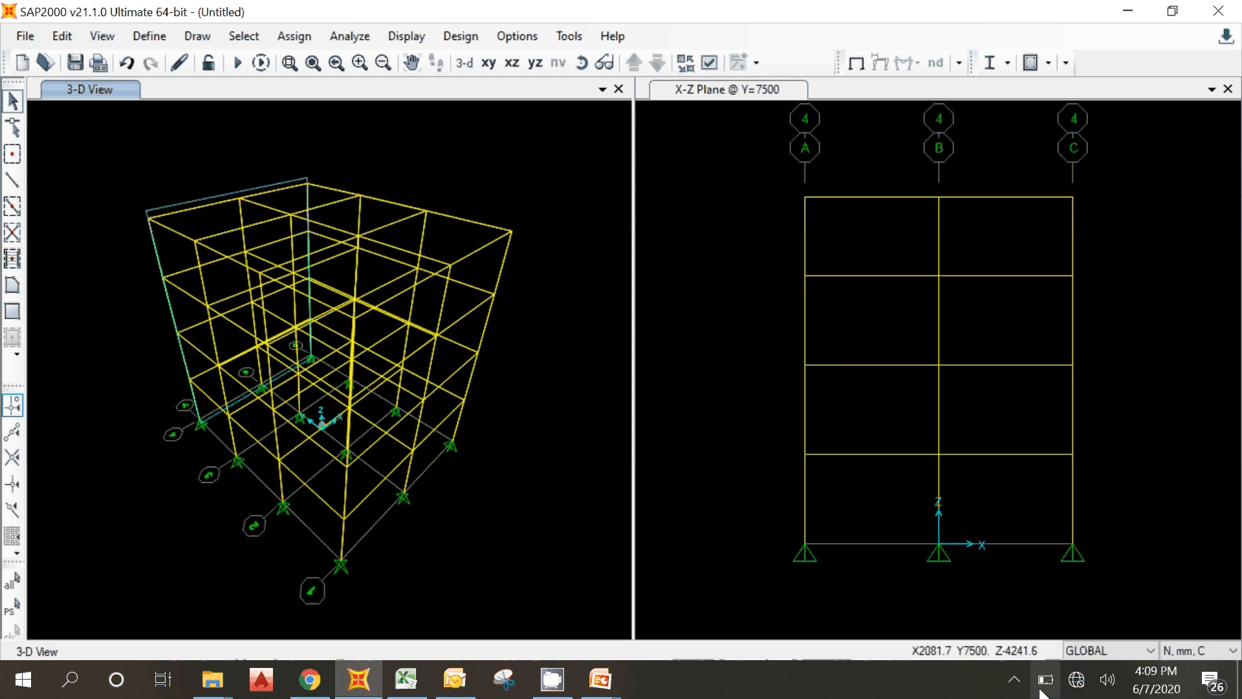
left_click(1013, 679)
right_click(995, 642)
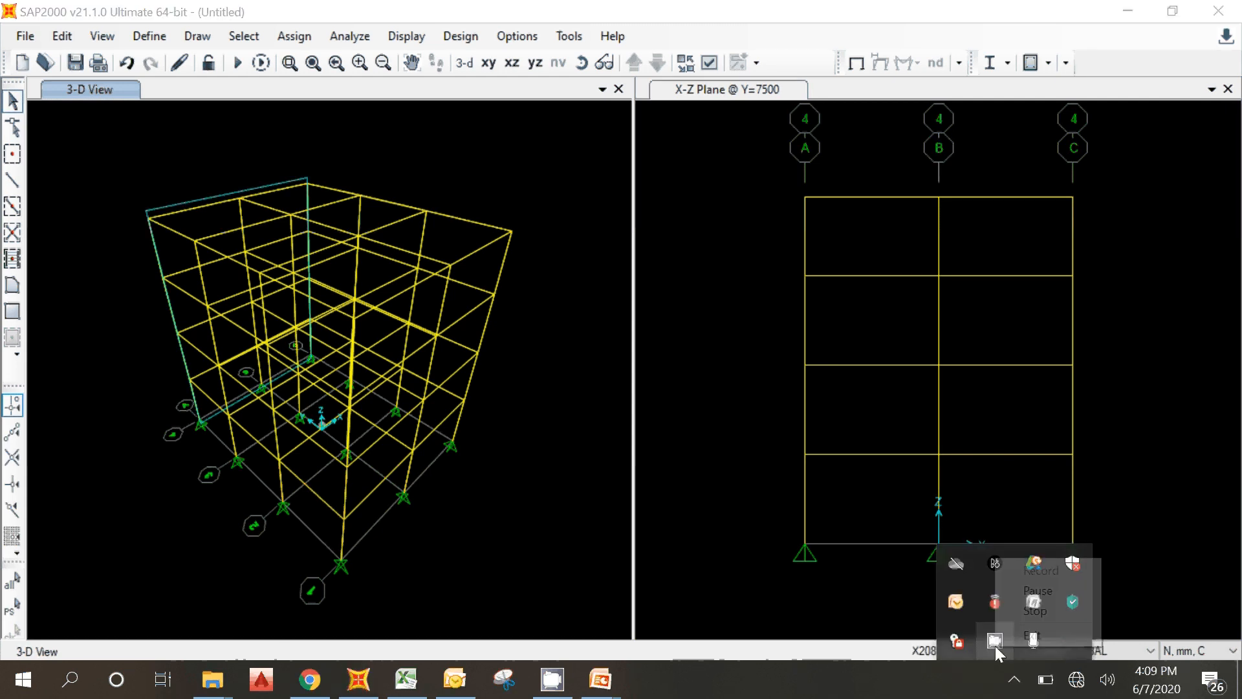